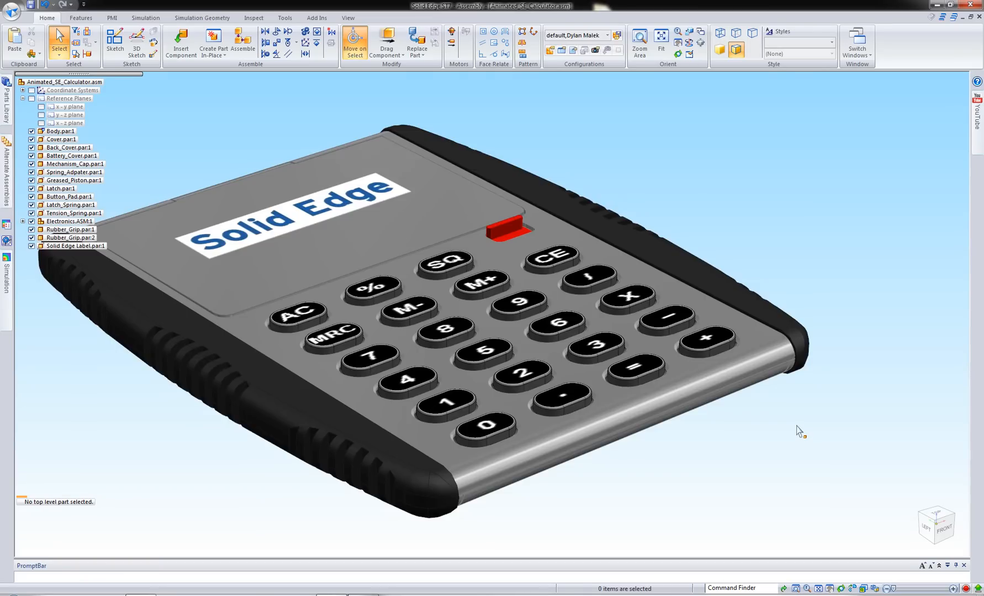
- Examine the rendering settings in the view overrides
scroll(797, 431, "down", 5)
left_click(348, 18)
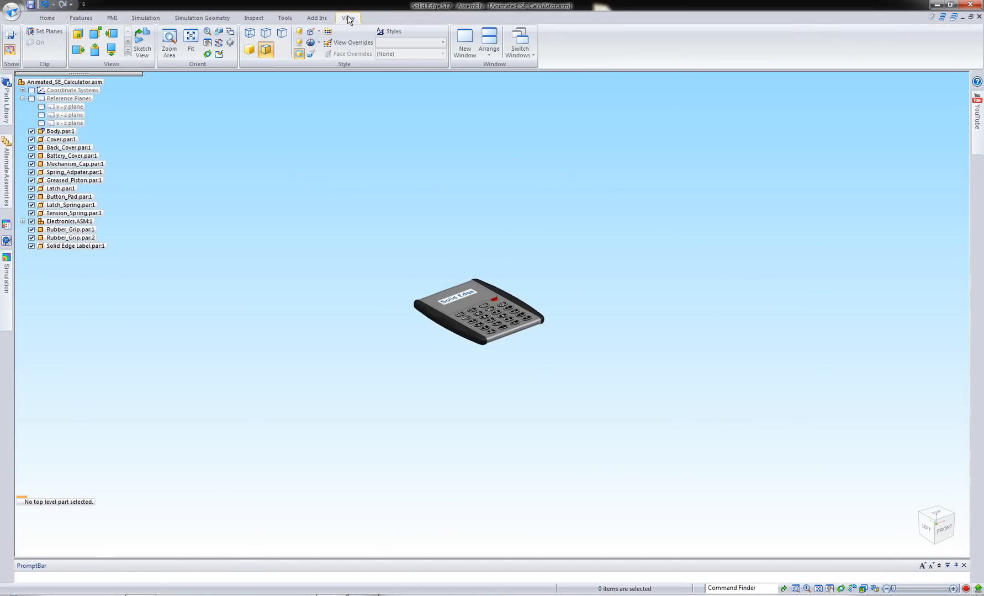
left_click(352, 43)
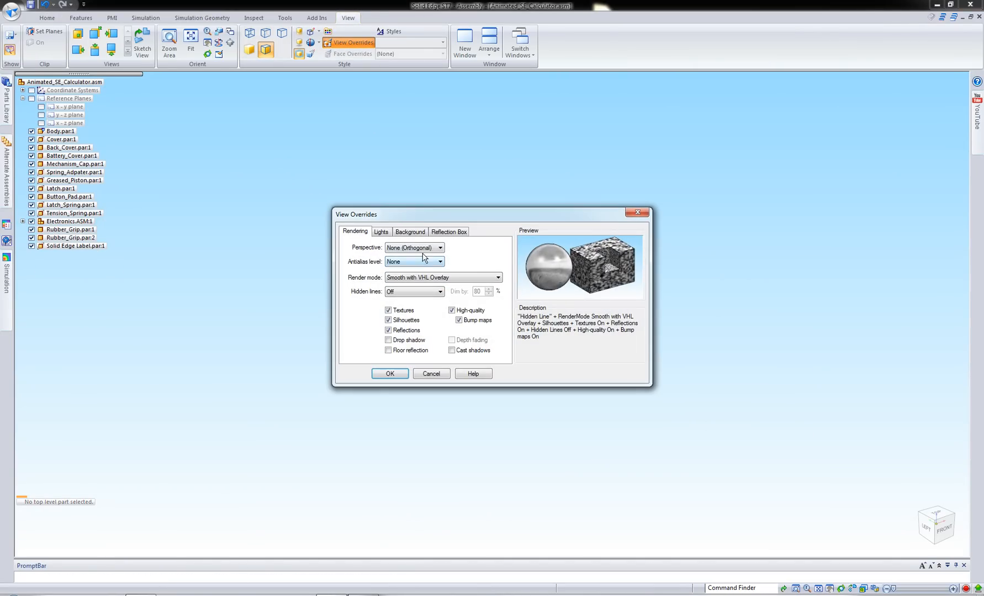
left_click(431, 373)
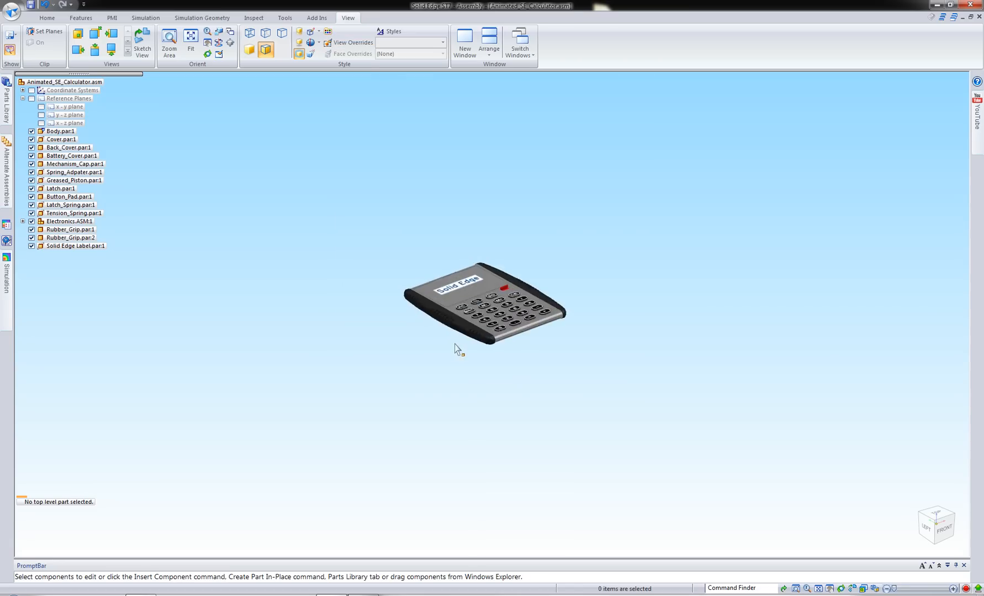
scroll(459, 331, "up", 2)
scroll(602, 200, "up", 2)
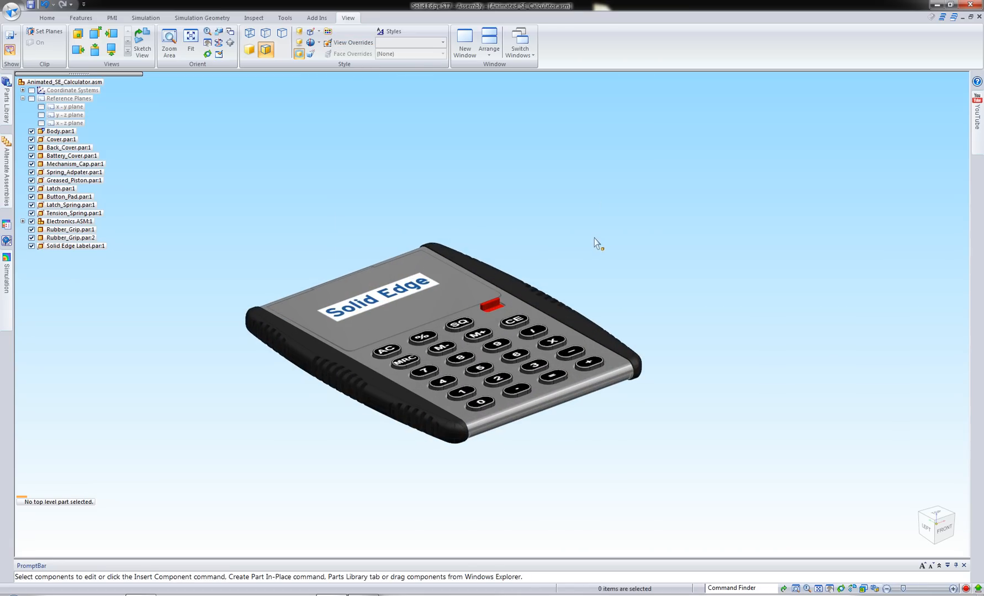
scroll(597, 237, "up", 3)
middle_click_drag(600, 218, 626, 196, "shift")
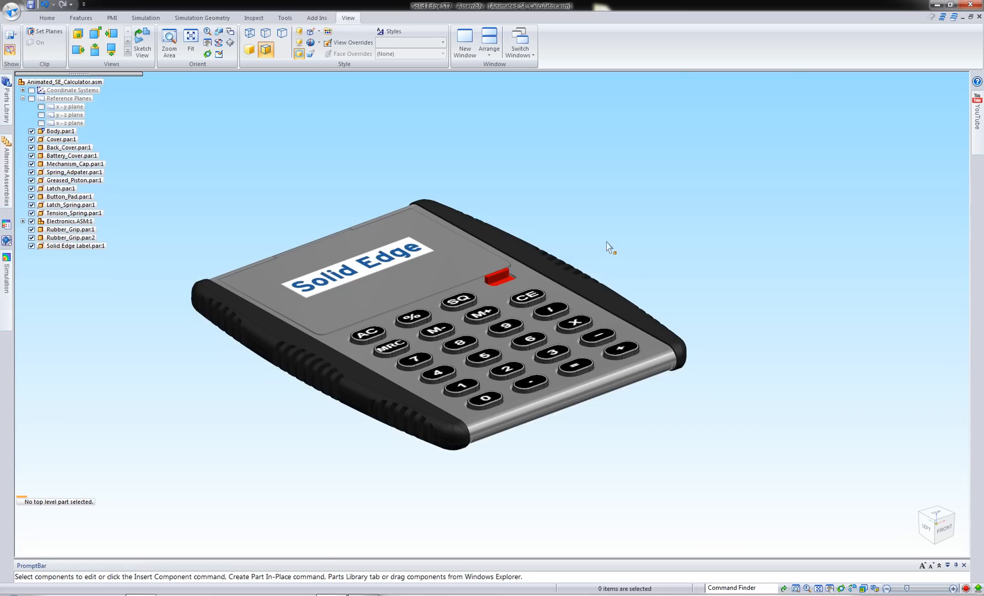
middle_click_drag(607, 244, 622, 241, "shift")
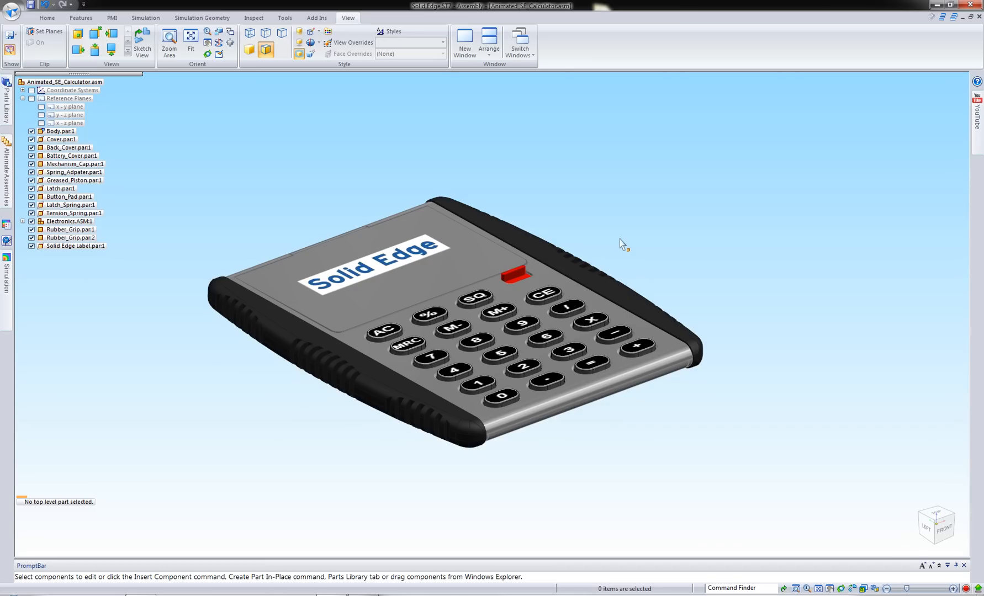
middle_click_drag(619, 239, 632, 236, "shift")
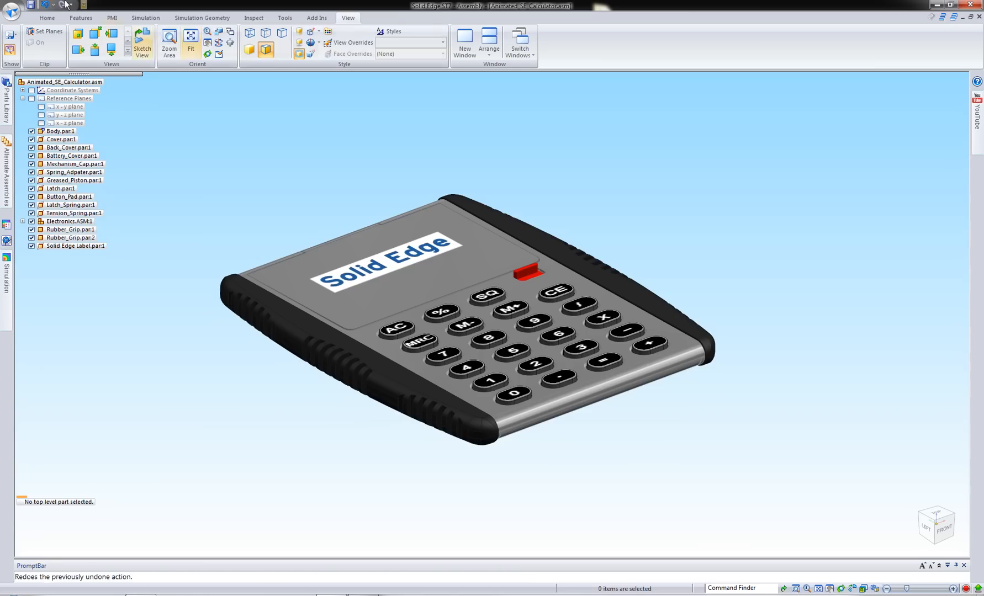
- Inspect the calculator cover's assembly relationships, including its rotation-unlocked axial alignment with the body
left_click(47, 17)
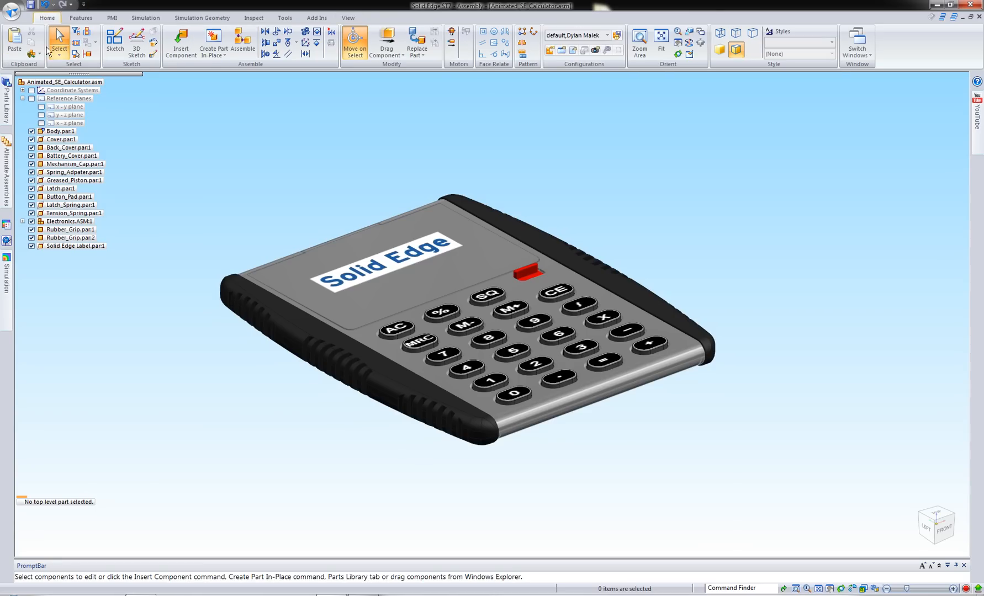
left_click(282, 288)
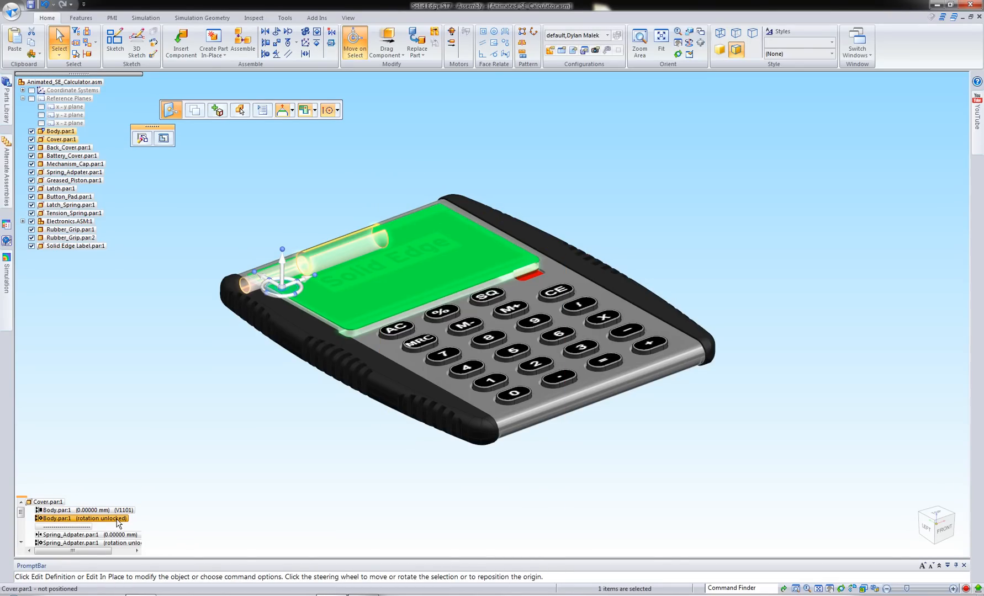
left_click(241, 494)
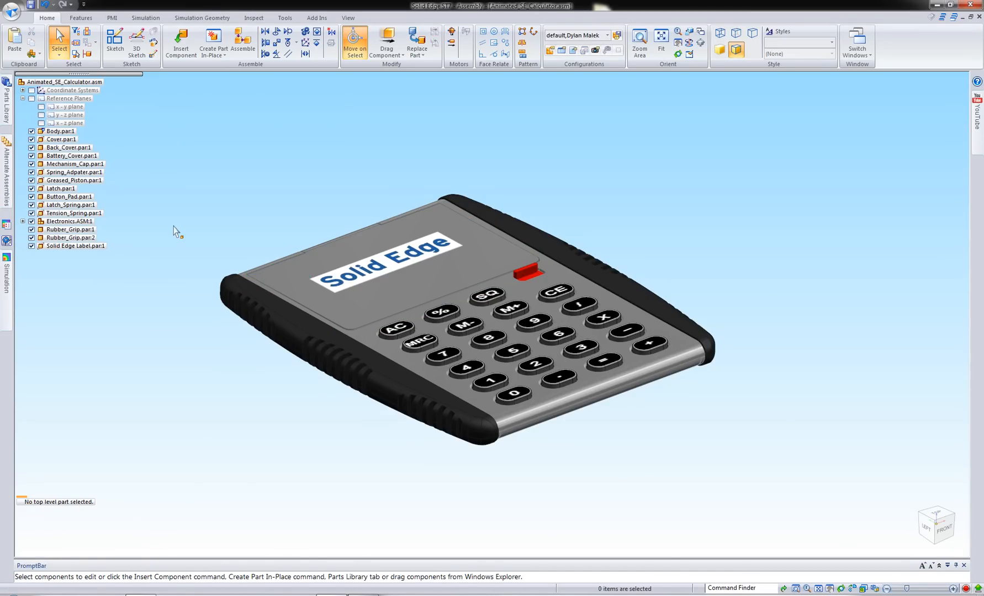
- Create a rotational motor that turns the calculator cover about its hinge axis with a limit of 180 degrees
scroll(174, 227, "up", 3)
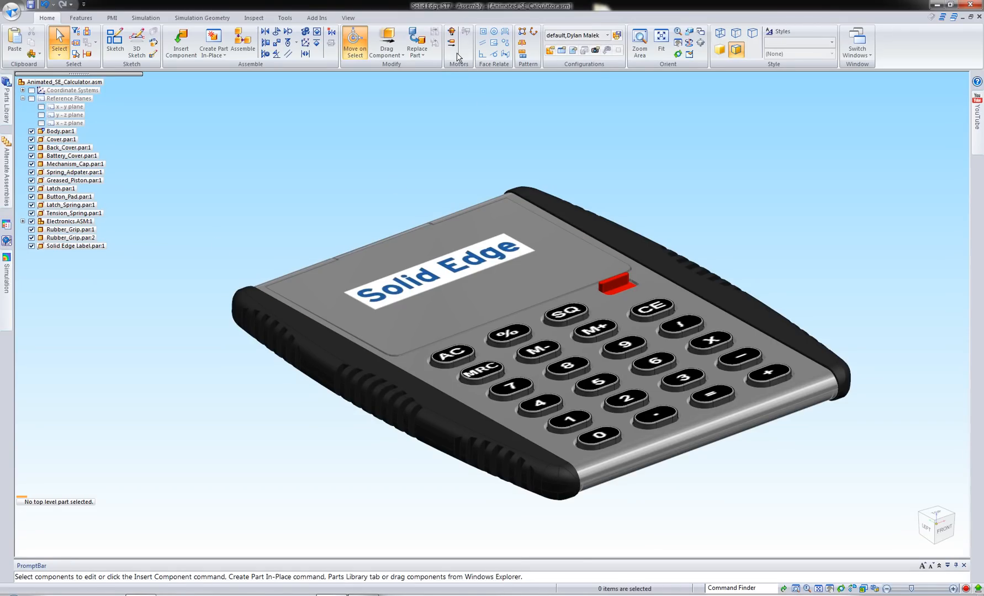
left_click(454, 35)
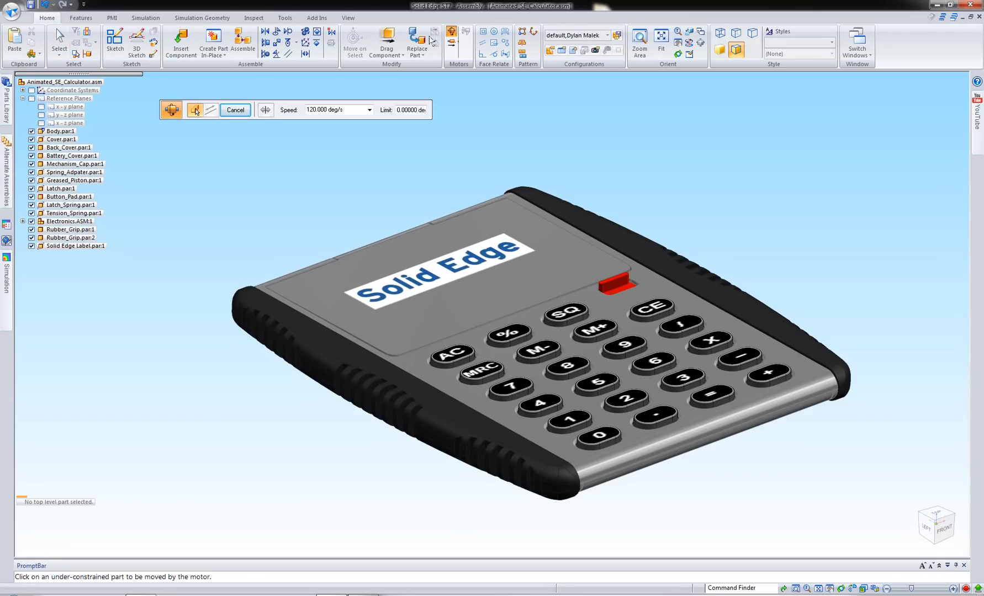
left_click(391, 260)
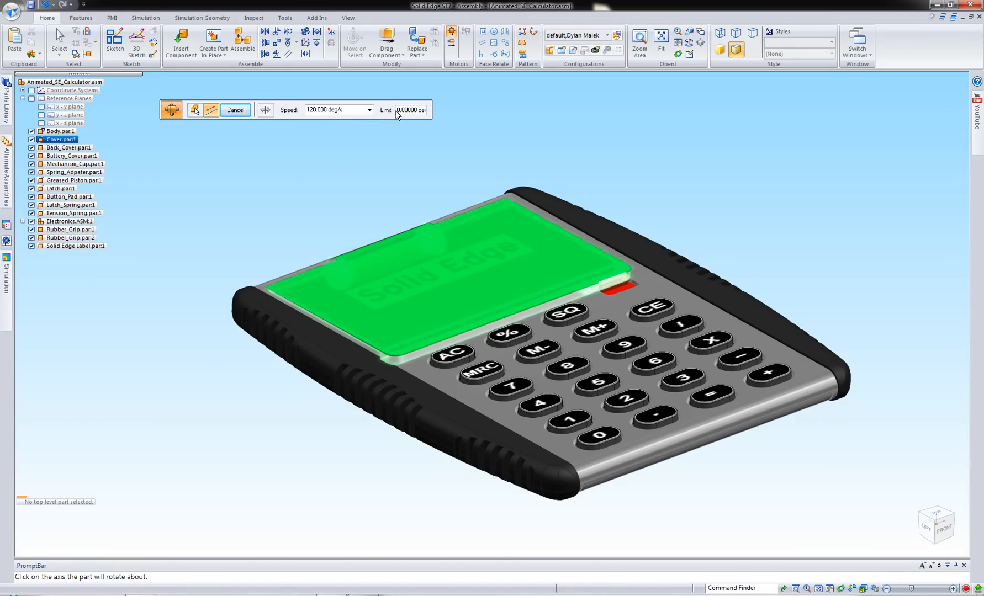
key("BackSpace")
key("BackSpace")
key("BackSpace")
key("BackSpace")
key("BackSpace")
key("BackSpace")
key("BackSpace")
key("BackSpace")
key("BackSpace")
key("BackSpace")
key("BackSpace")
key("Delete")
type("180")
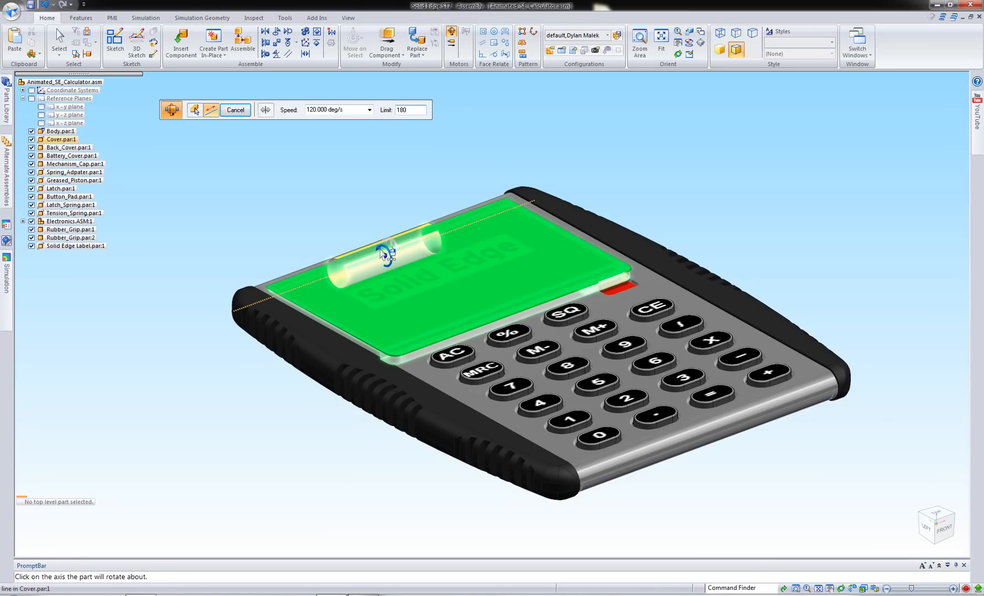
left_click(376, 259)
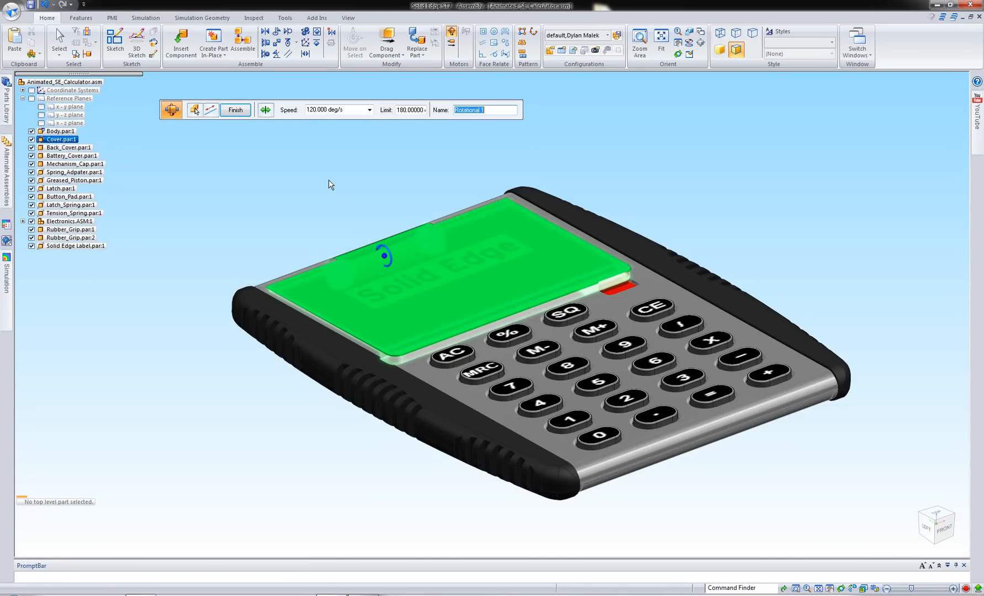
key("Return")
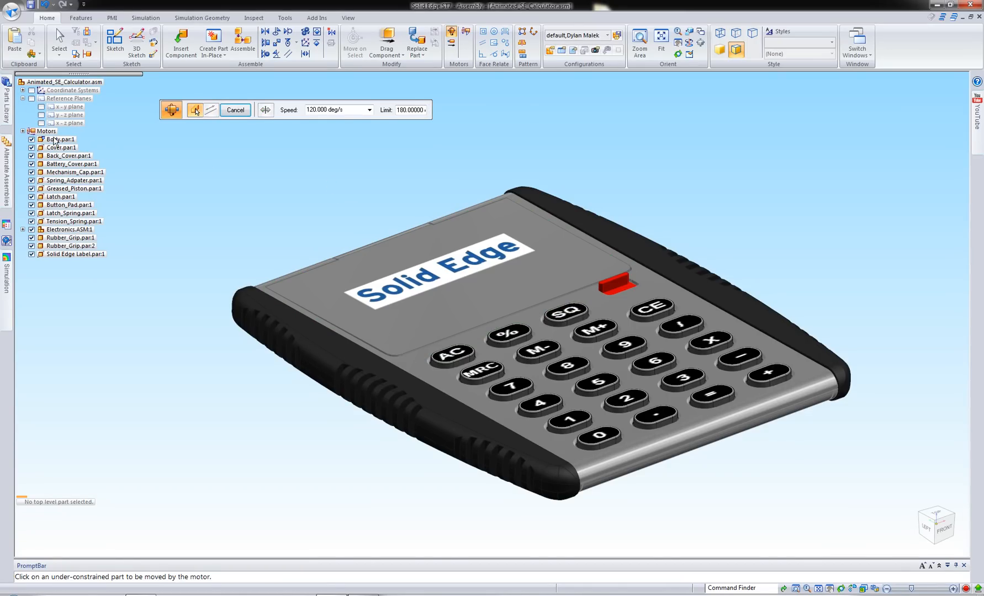
- Rename the cover's rotational motor as Lid
left_click(22, 131)
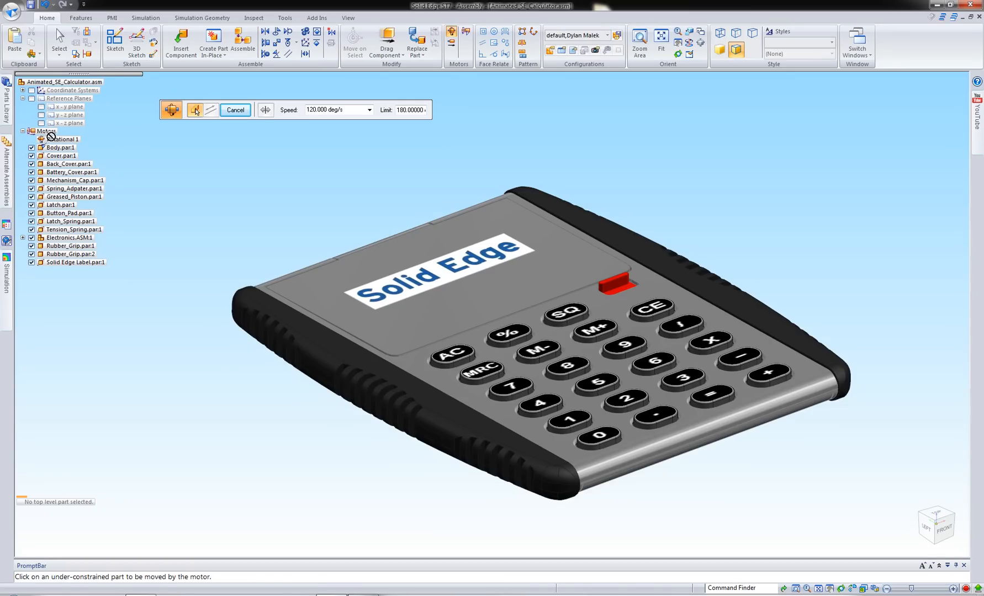
key("Escape")
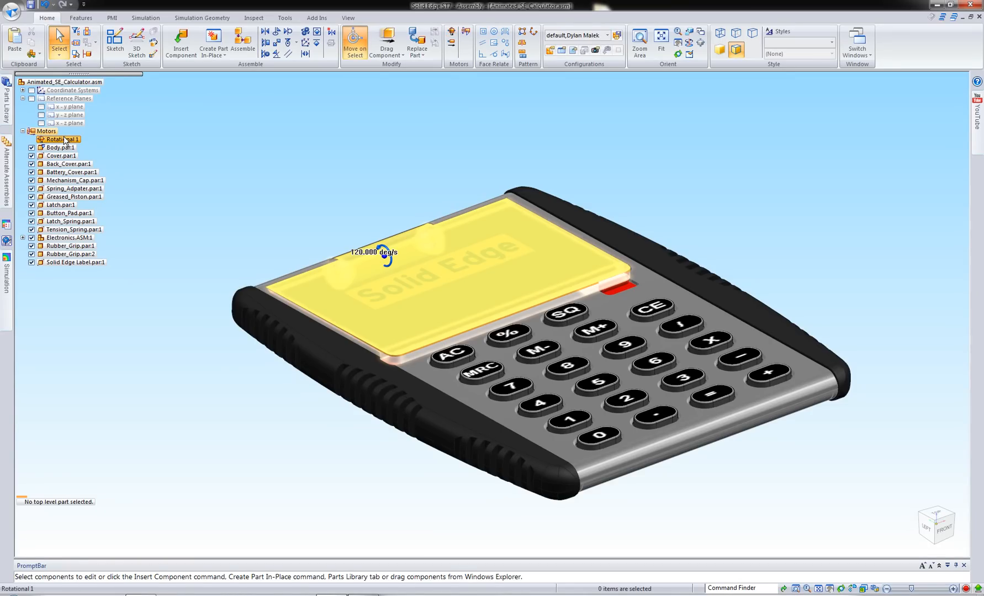
left_click(65, 140)
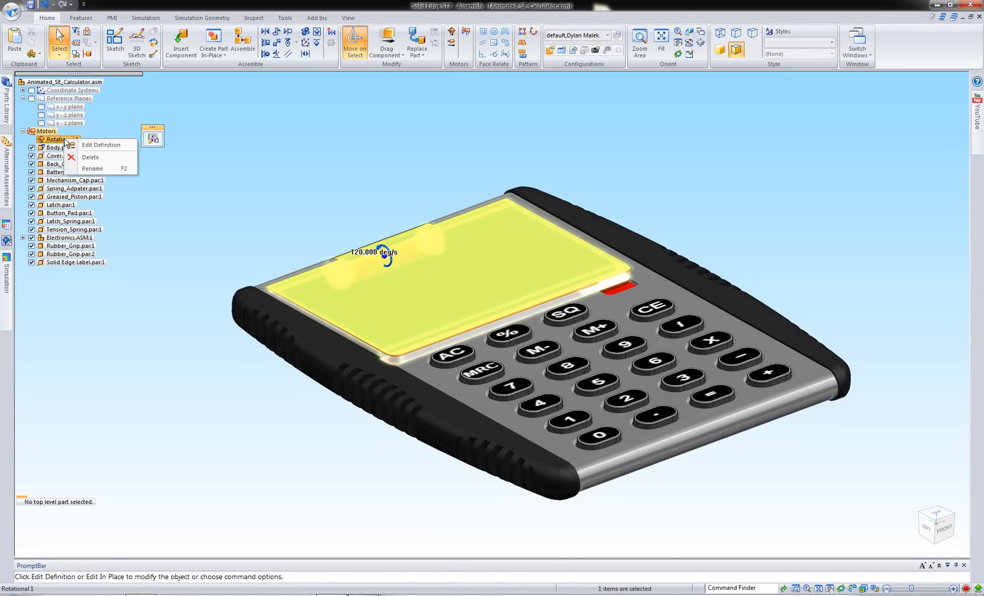
left_click(92, 169)
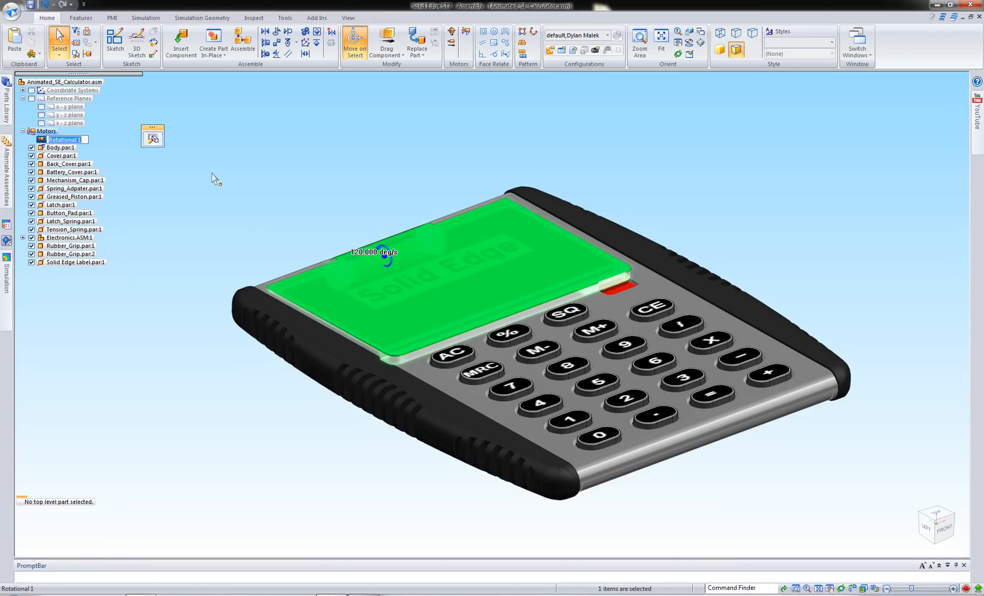
type("Lid")
left_click(221, 172)
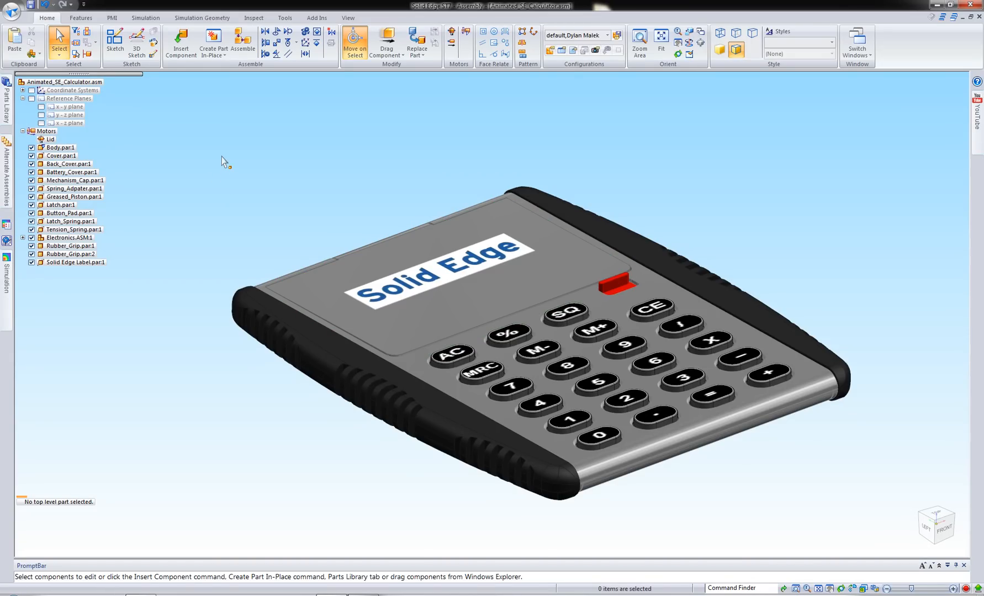
- Measure the distance from the upper edge of the red latch's tab to the front edge of its slot
scroll(619, 291, "up", 5)
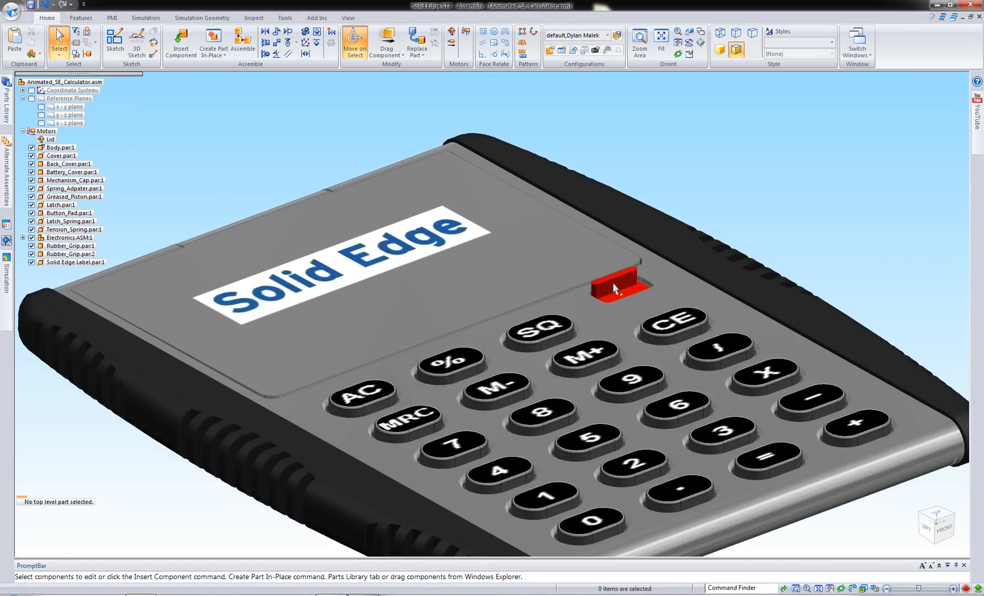
scroll(619, 291, "up", 2)
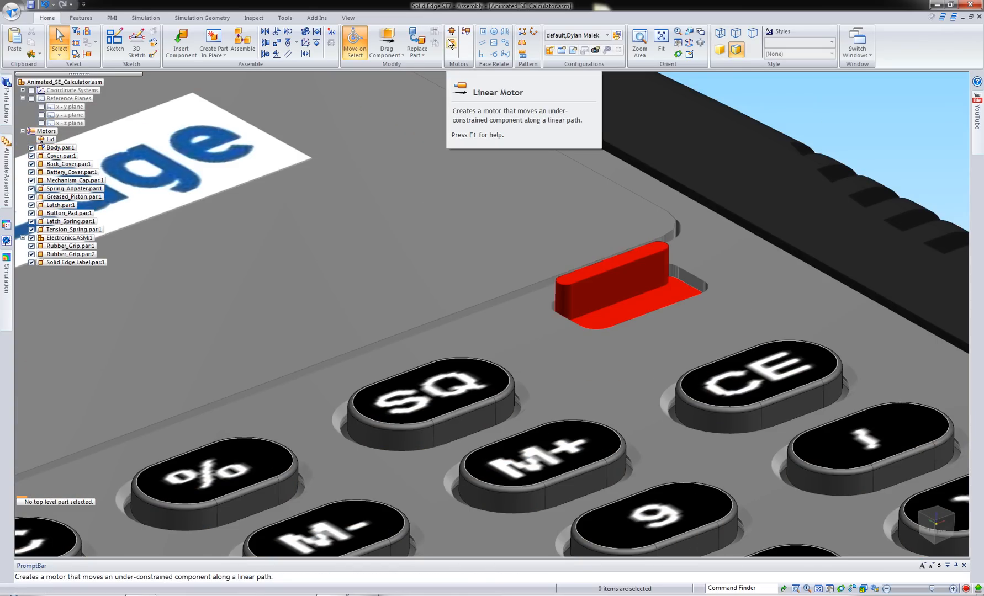
middle_click_drag(908, 173, 922, 176)
left_click(253, 18)
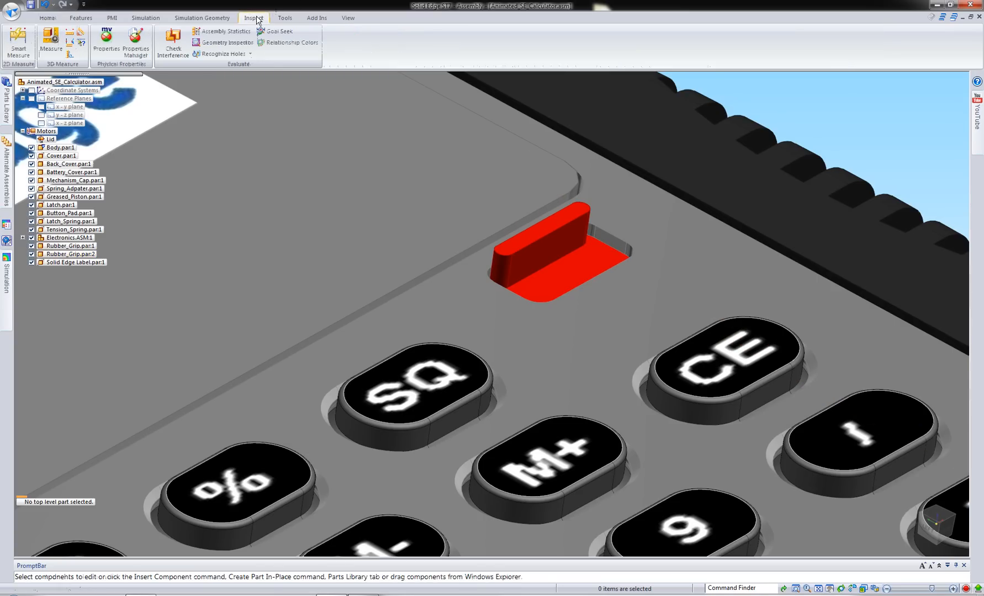
left_click(51, 40)
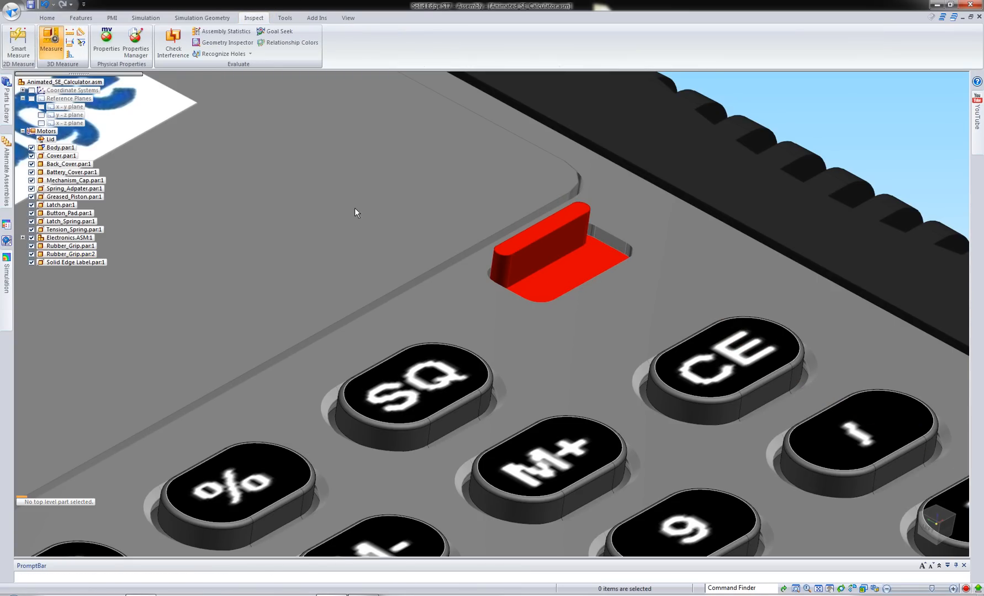
left_click(573, 220)
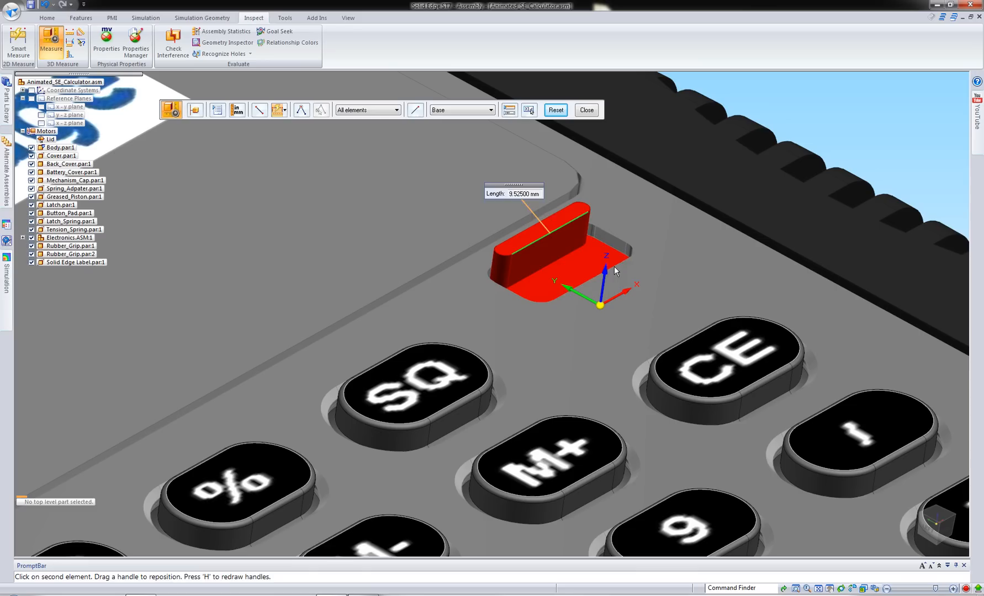
left_click(613, 266)
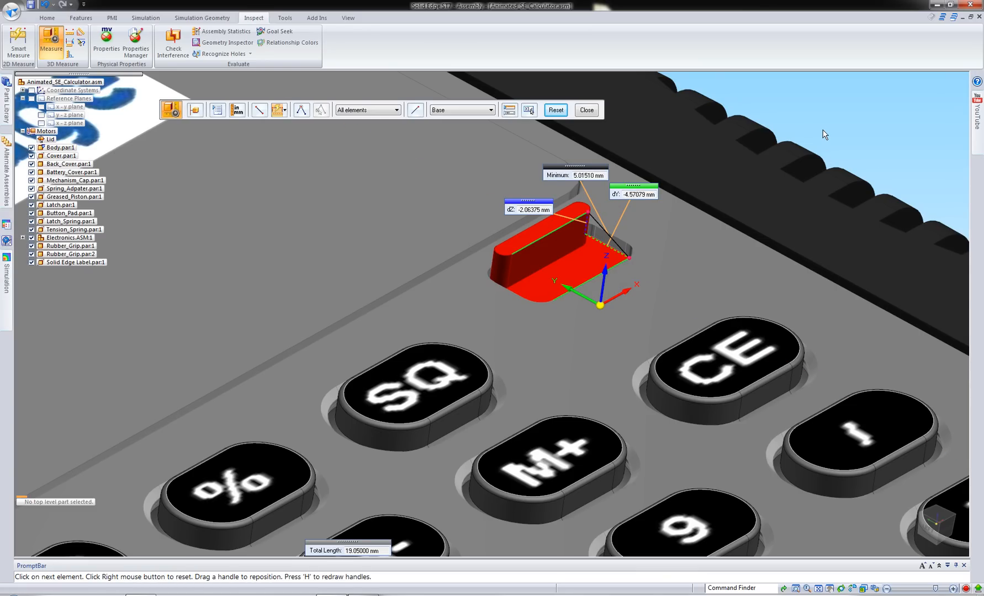
key("Escape")
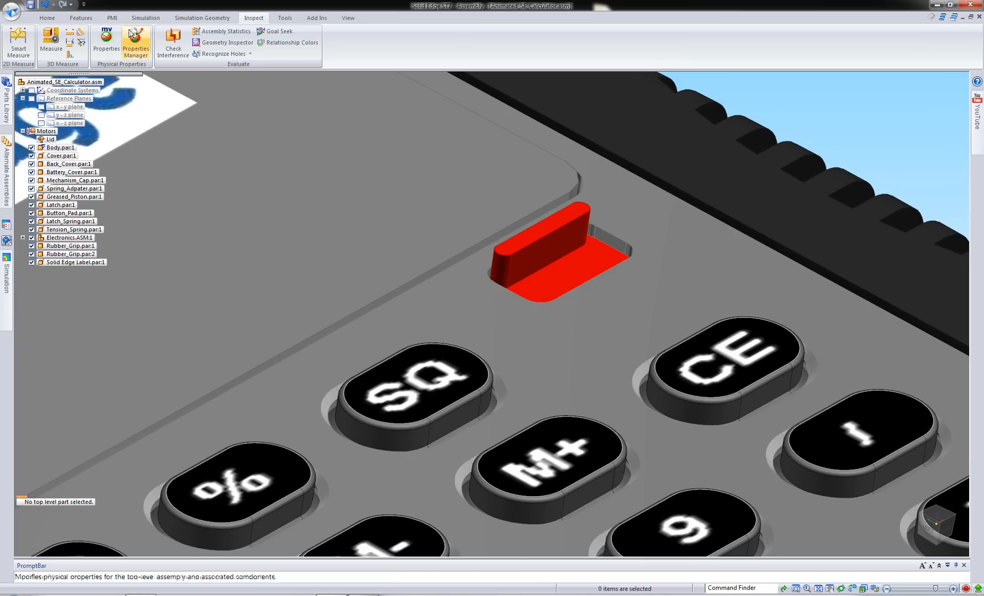
- Create a linear motor named Switch that slides the red latch along its side edge away from the cover, limited to 4 mm
left_click(47, 17)
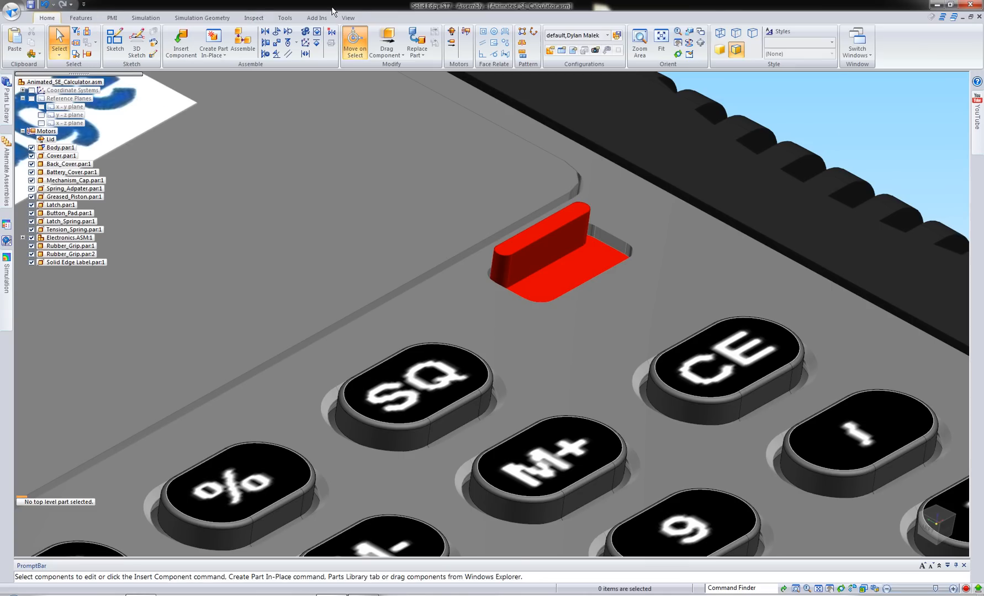
left_click(451, 43)
left_click(553, 240)
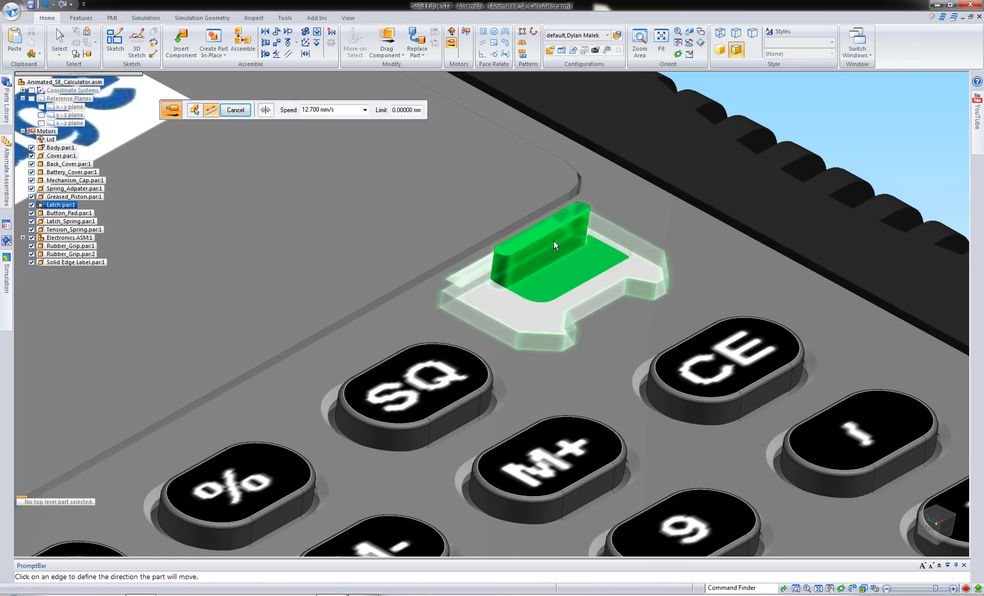
left_click(512, 267)
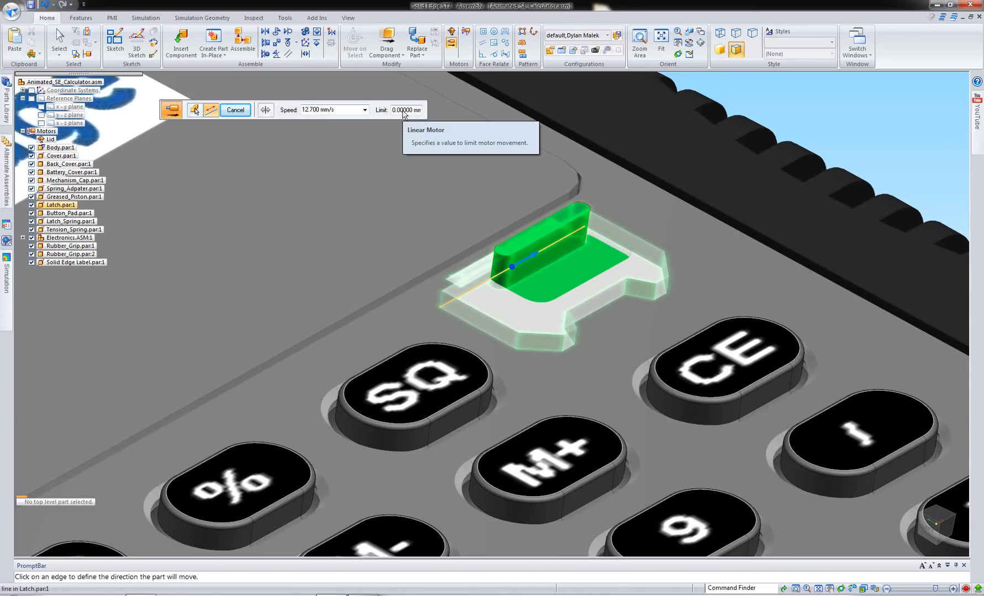
left_click_drag(393, 111, 406, 118)
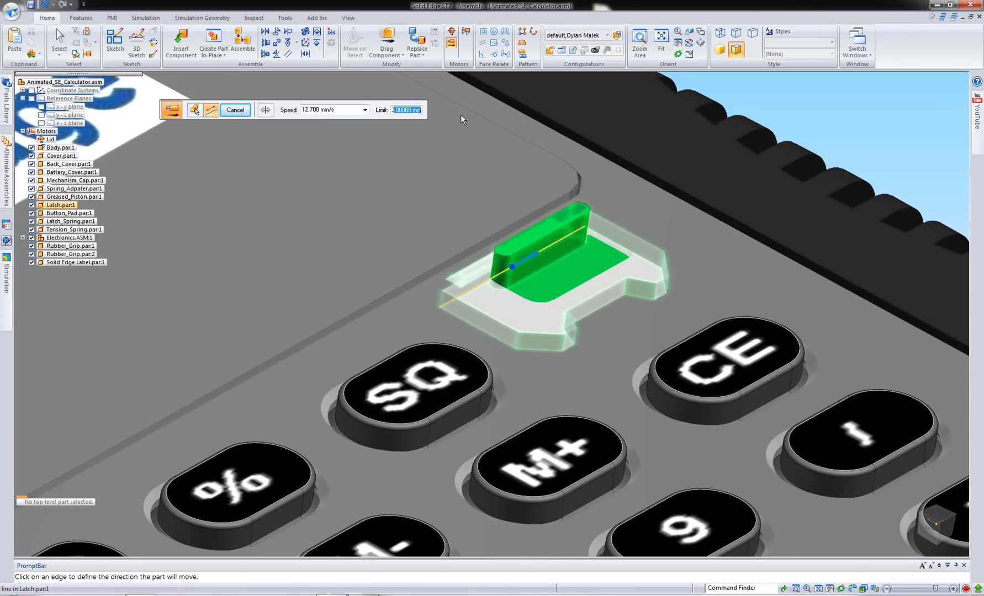
type("1")
type("4")
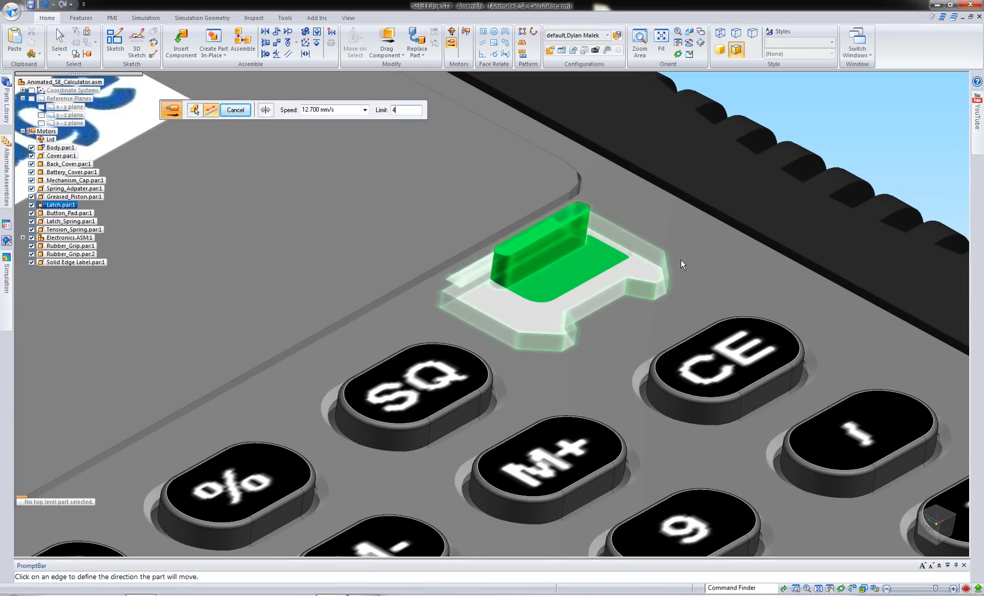
left_click(650, 244)
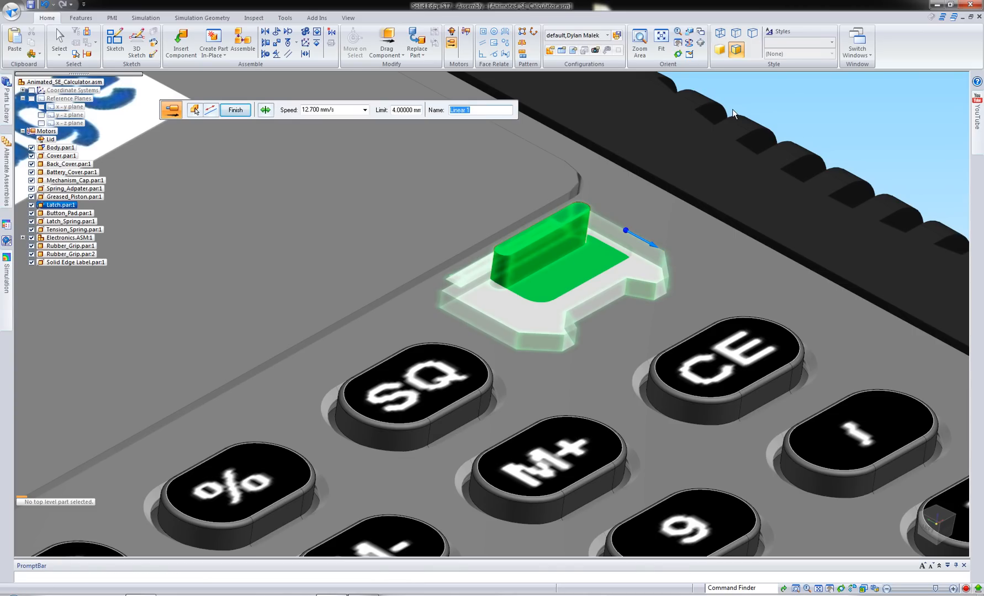
type("Switch")
key("Return")
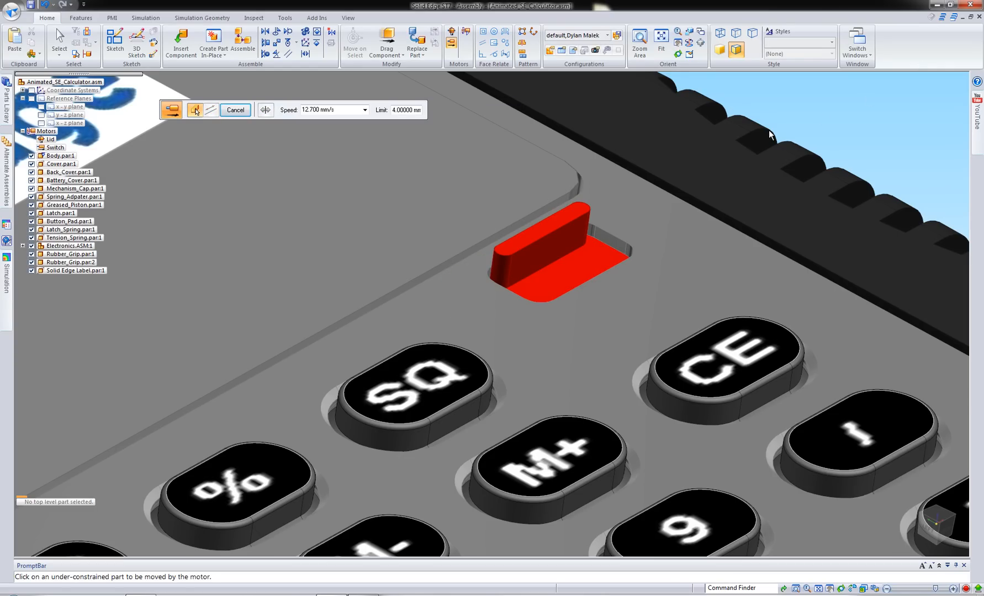
- Leave the motor command and set up an animation motor group with the Lid and Switch motors and a default motor duration of 4 seconds
left_click(235, 110)
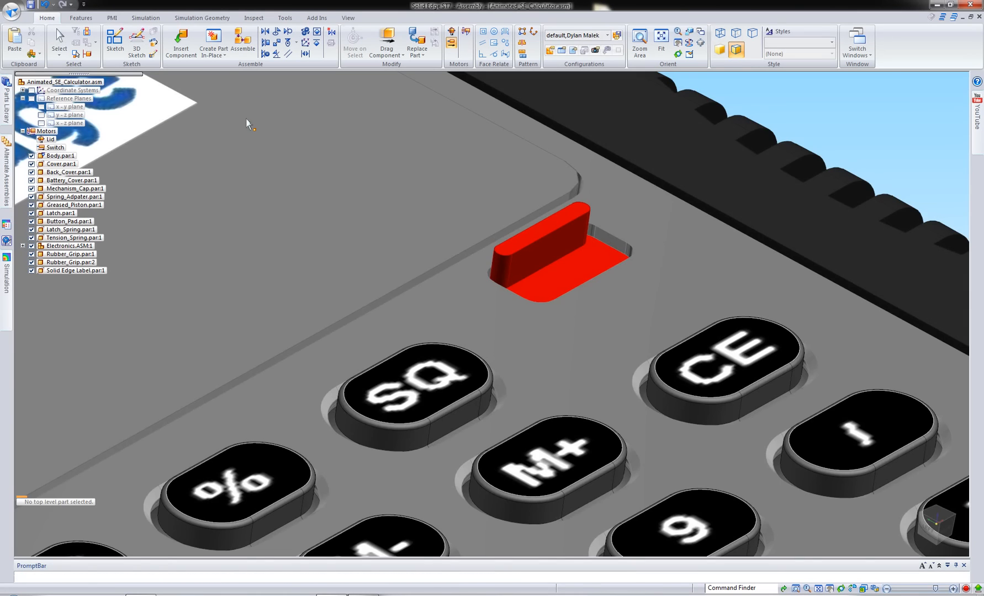
scroll(246, 123, "down", 2)
scroll(246, 122, "down", 2)
middle_click_drag(326, 132, 418, 151, "shift")
scroll(718, 190, "down", 2)
middle_click_drag(720, 190, 504, 73, "shift")
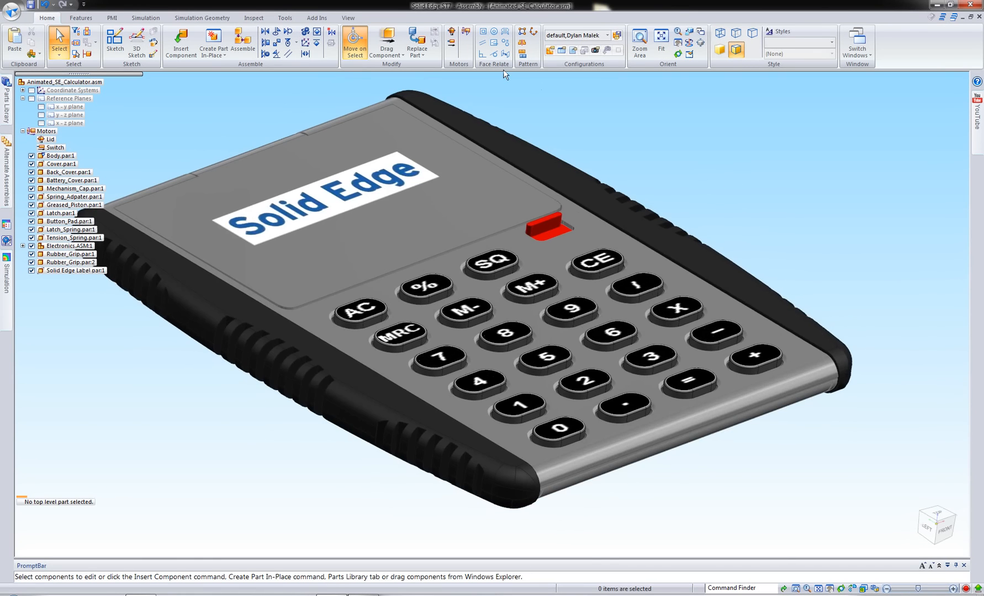
left_click(467, 34)
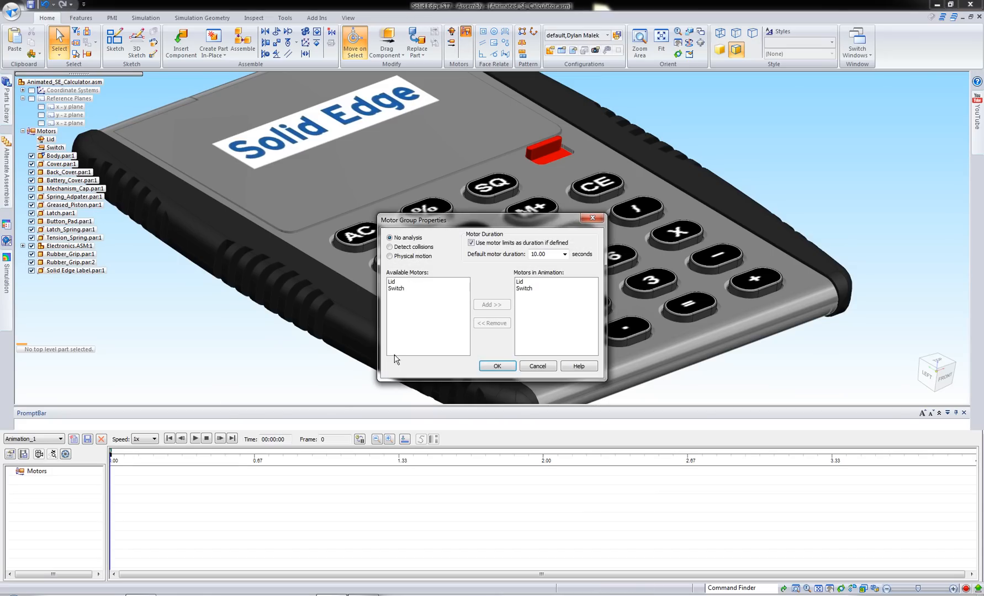
left_click(394, 282)
left_click(398, 289)
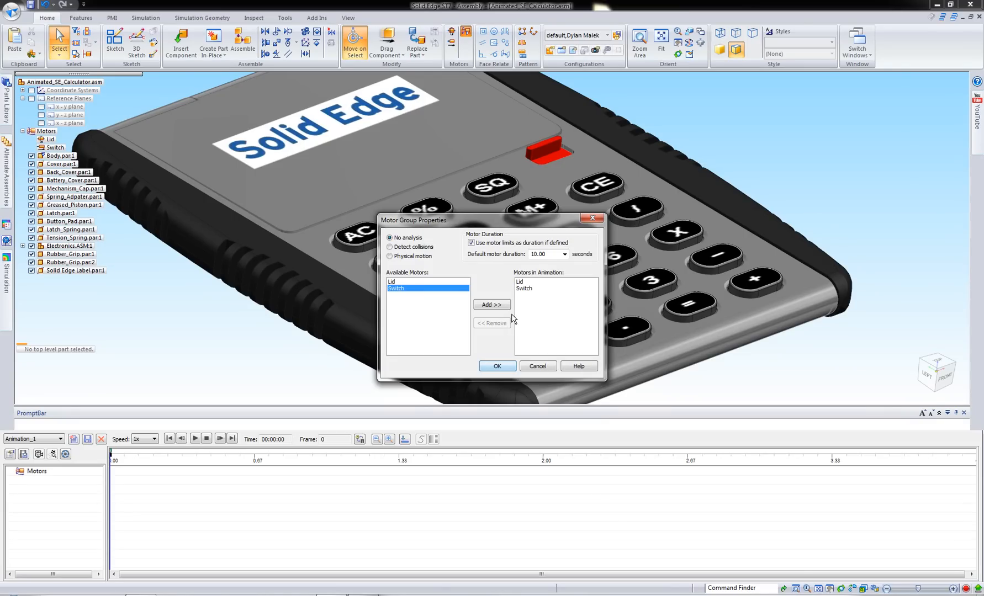
double_click(552, 254)
type("4")
left_click(495, 367)
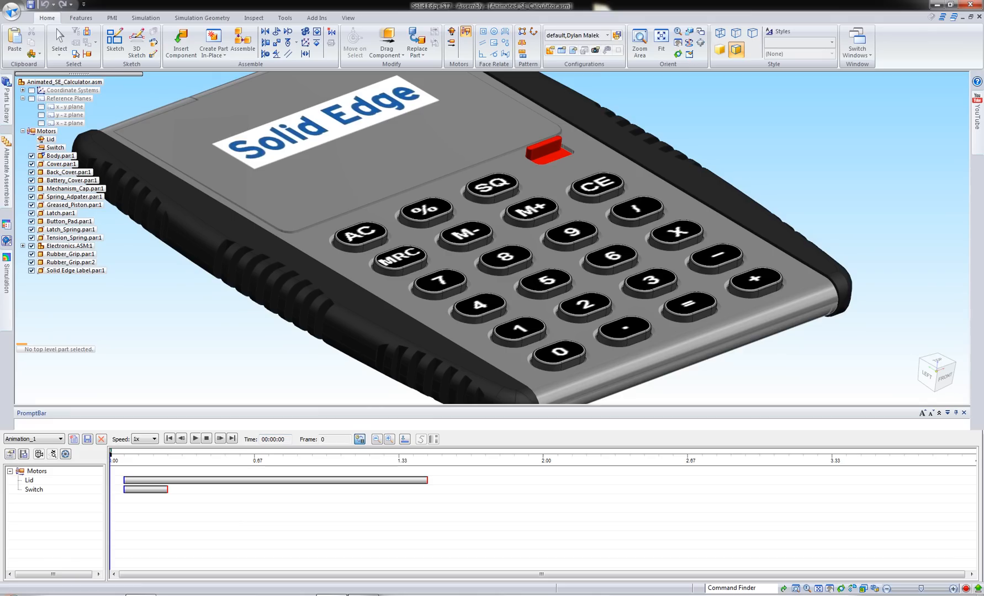
- Play the animation, examine the red latch's position in its slot, and rewind to the first frame
scroll(203, 342, "down", 2)
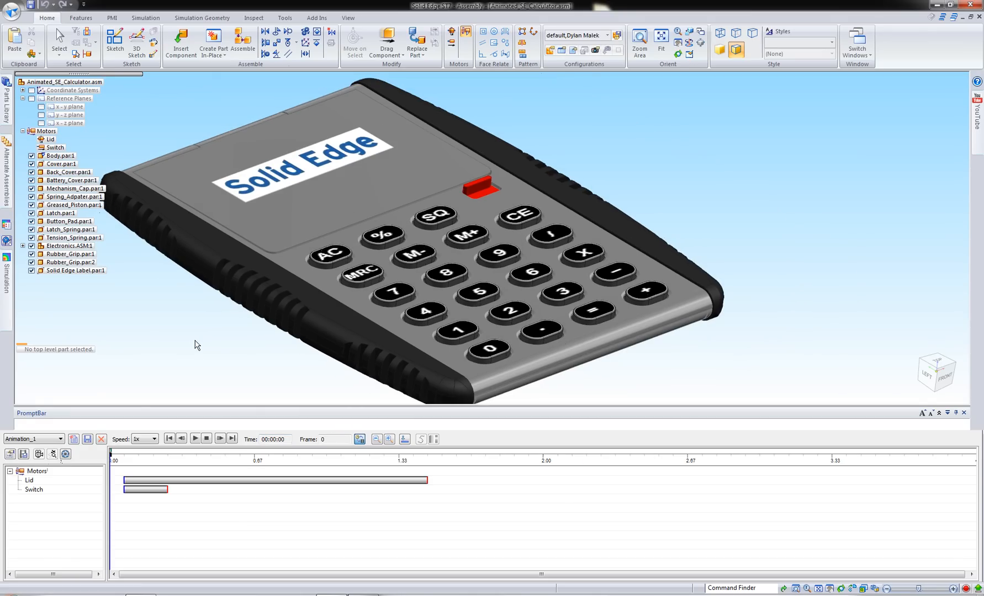
middle_click_drag(187, 347, 283, 370, "shift")
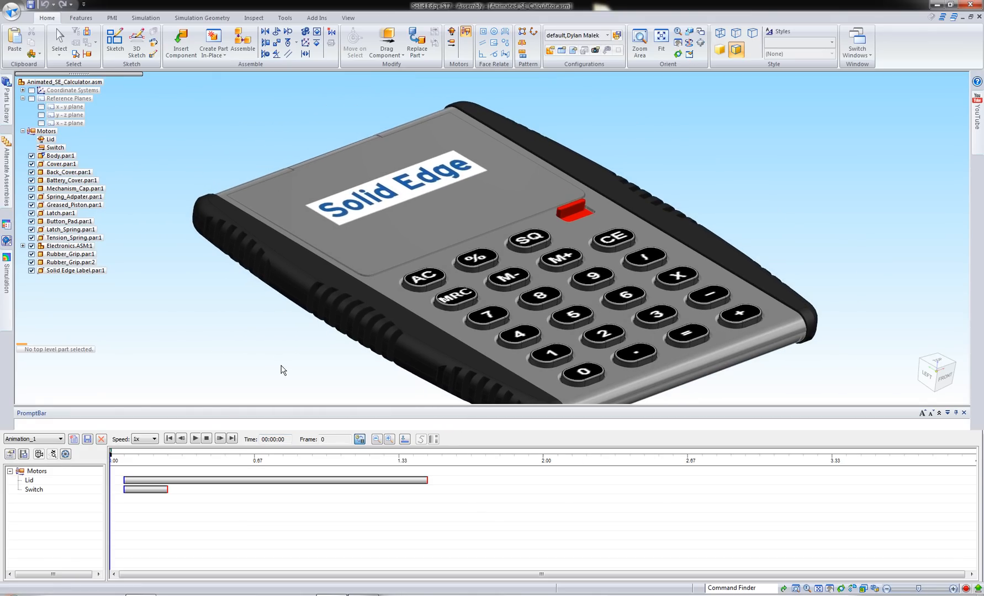
left_click(195, 439)
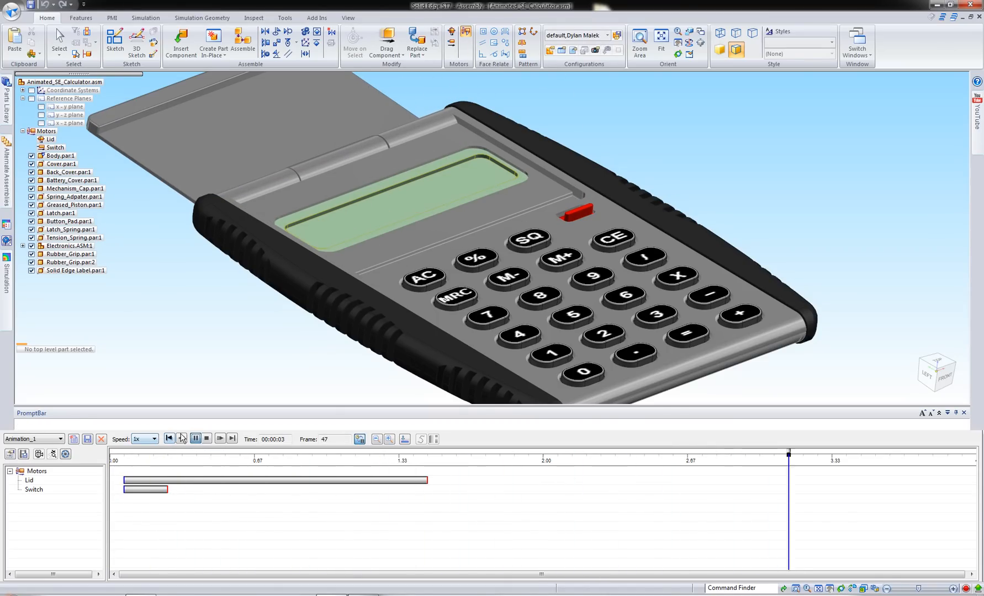
scroll(591, 225, "up", 6)
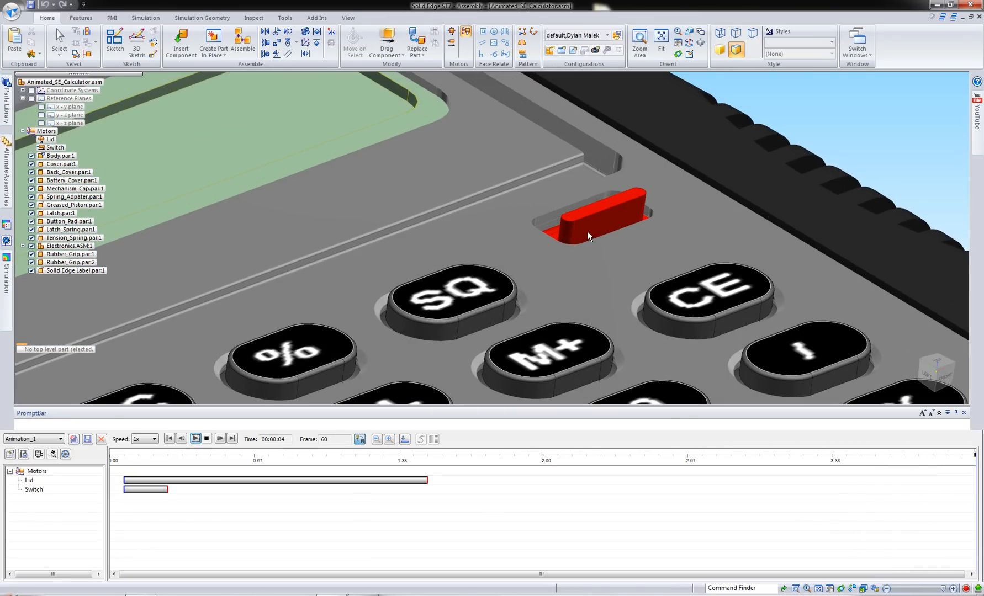
scroll(587, 231, "down", 6)
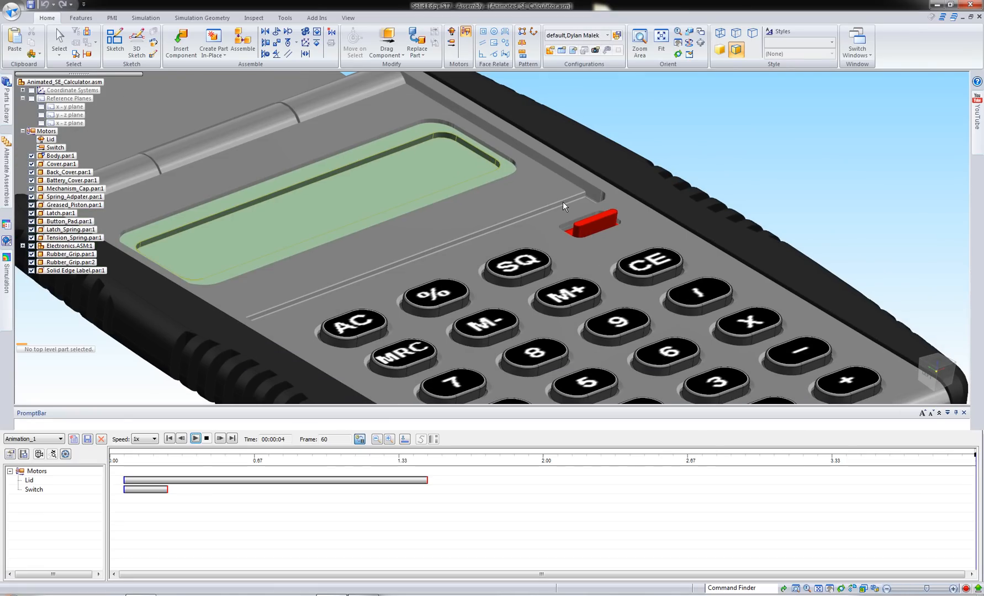
scroll(562, 202, "down", 3)
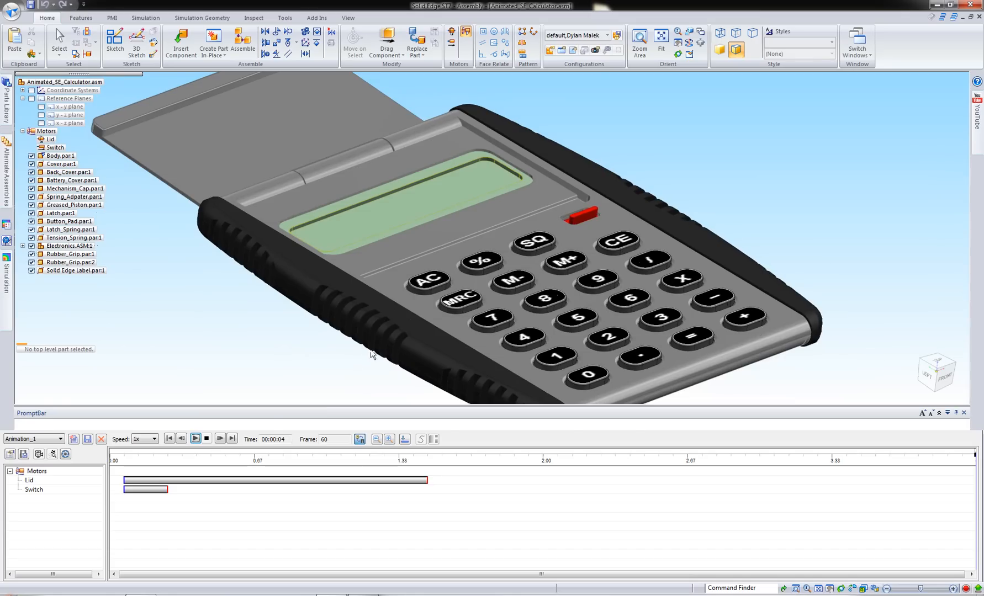
left_click(168, 439)
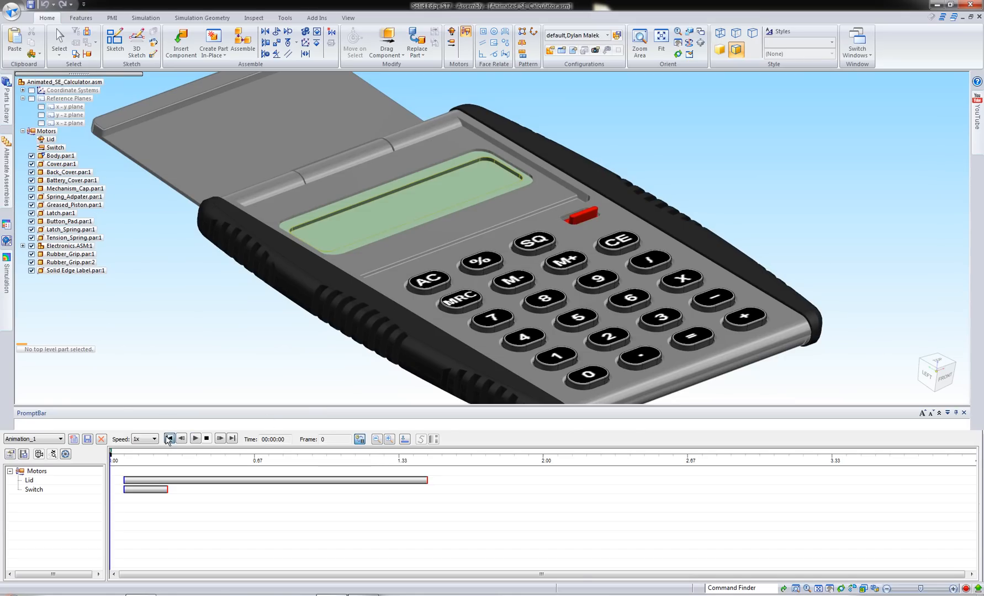
- Copy the Switch motor's duration and place a mirrored copy one frame after the original to return the latch
left_click(155, 489)
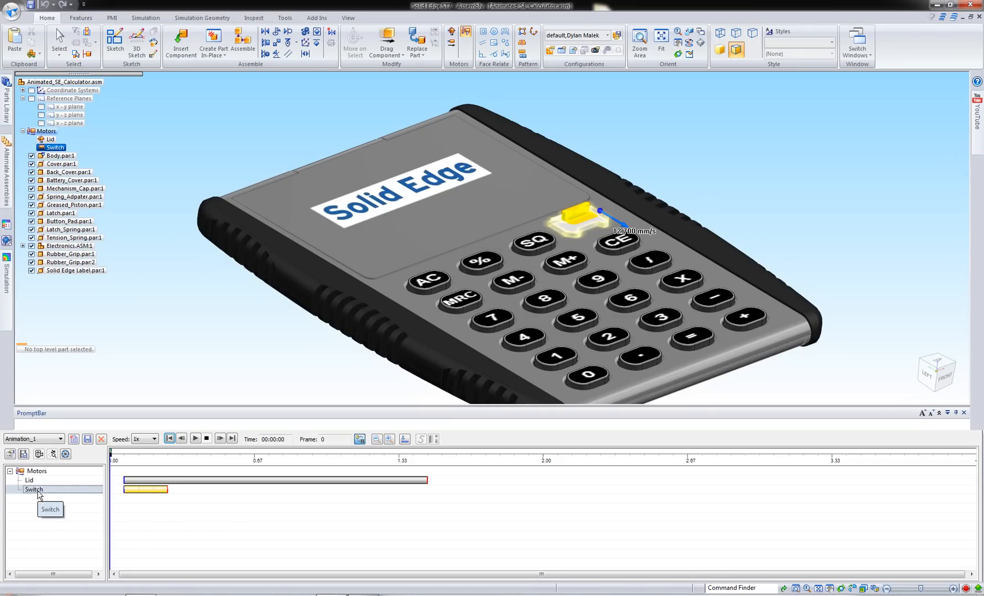
right_click(155, 493)
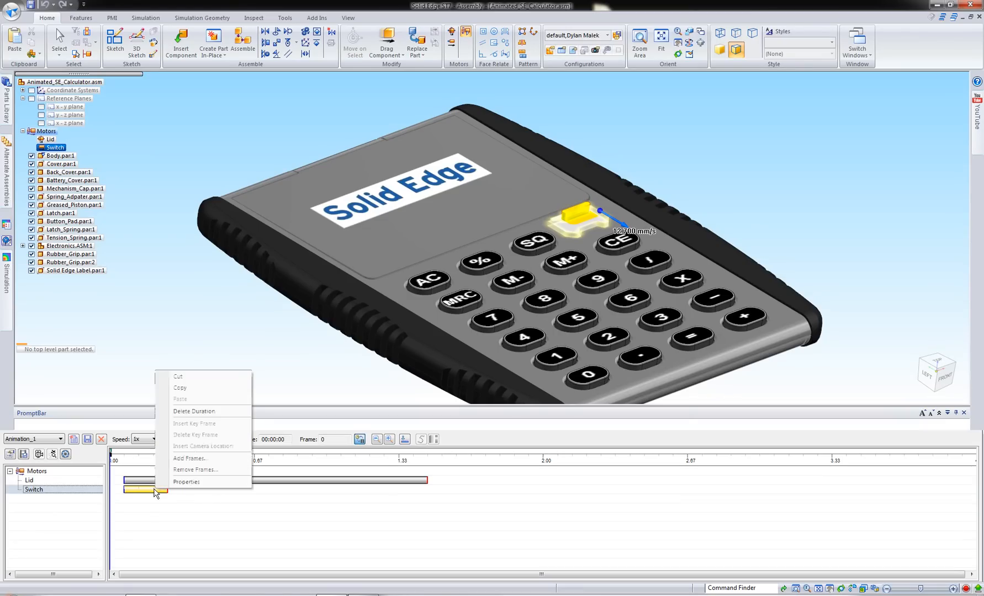
left_click(180, 388)
right_click(189, 493)
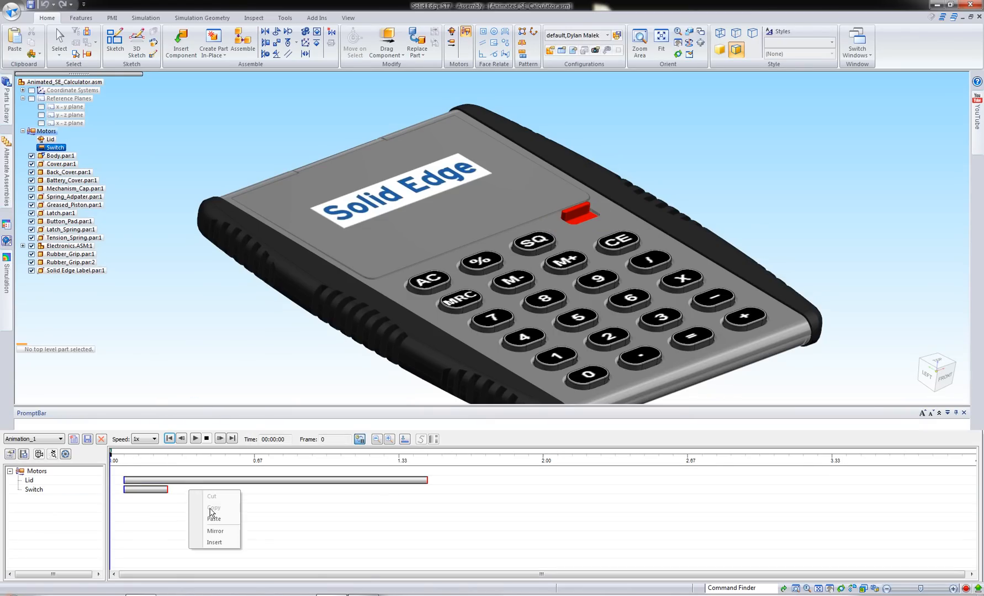
left_click(223, 531)
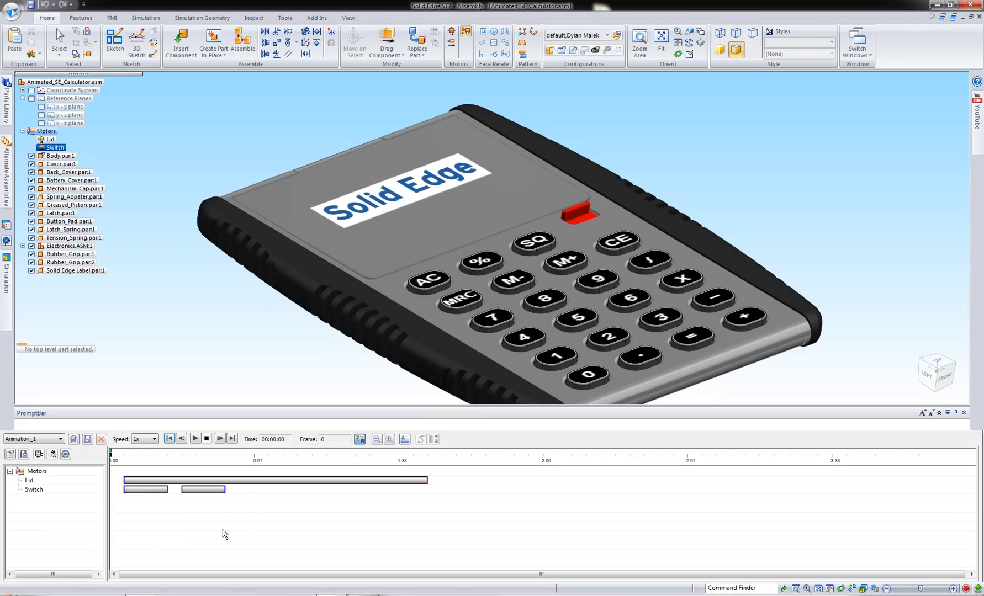
left_click(202, 490)
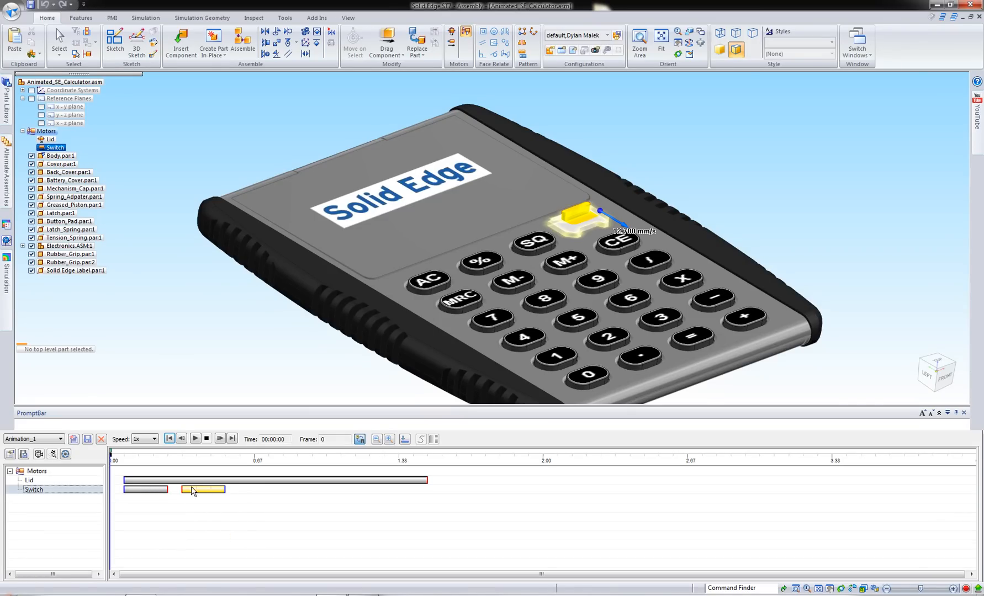
mouse_move(192, 491)
left_mouse_down()
mouse_move(207, 490)
mouse_move(182, 495)
mouse_move(202, 496)
left_mouse_up()
left_click(212, 491)
left_click(273, 518)
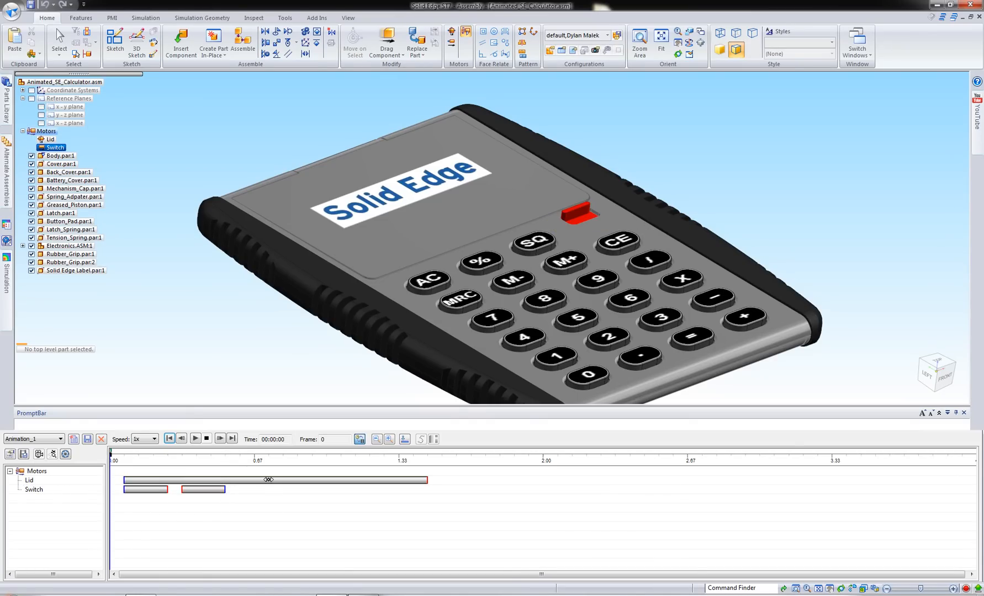
- Shift the Lid motor's duration one frame later on the timeline and play the animation from the start
left_click(265, 479)
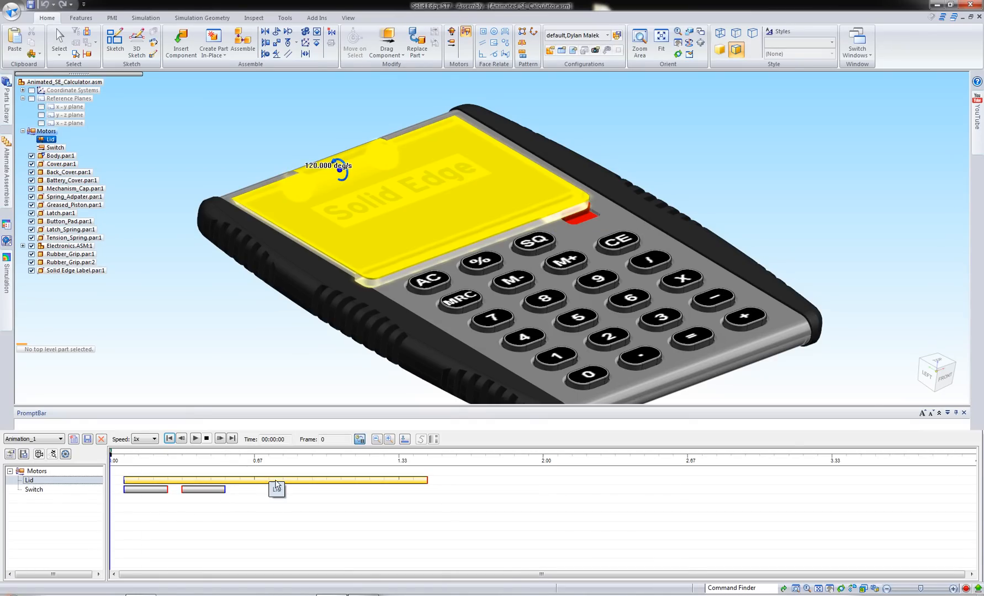
left_click_drag(276, 485, 279, 480)
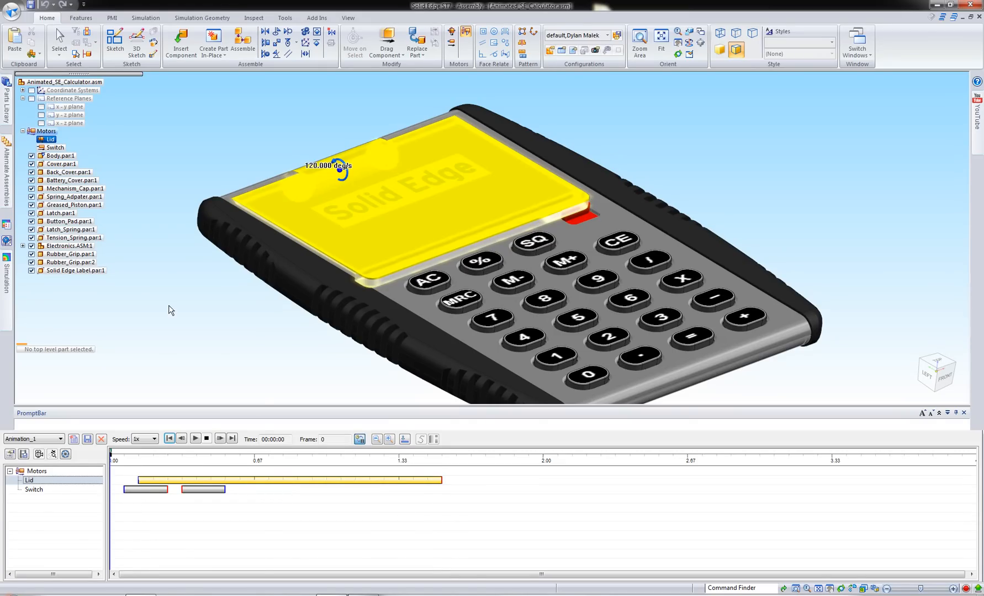
left_click(312, 542)
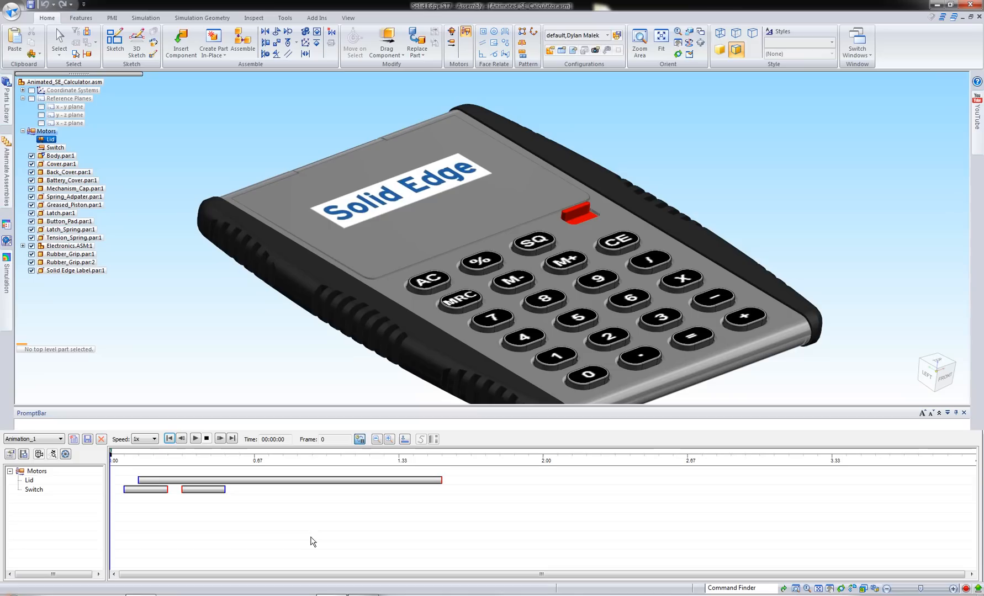
left_click(170, 440)
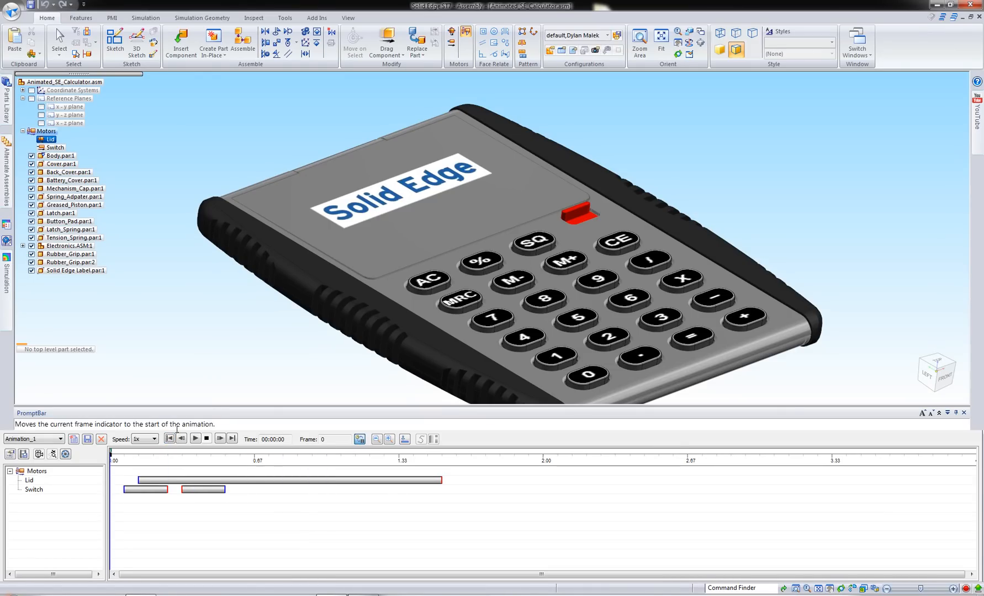
left_click(195, 440)
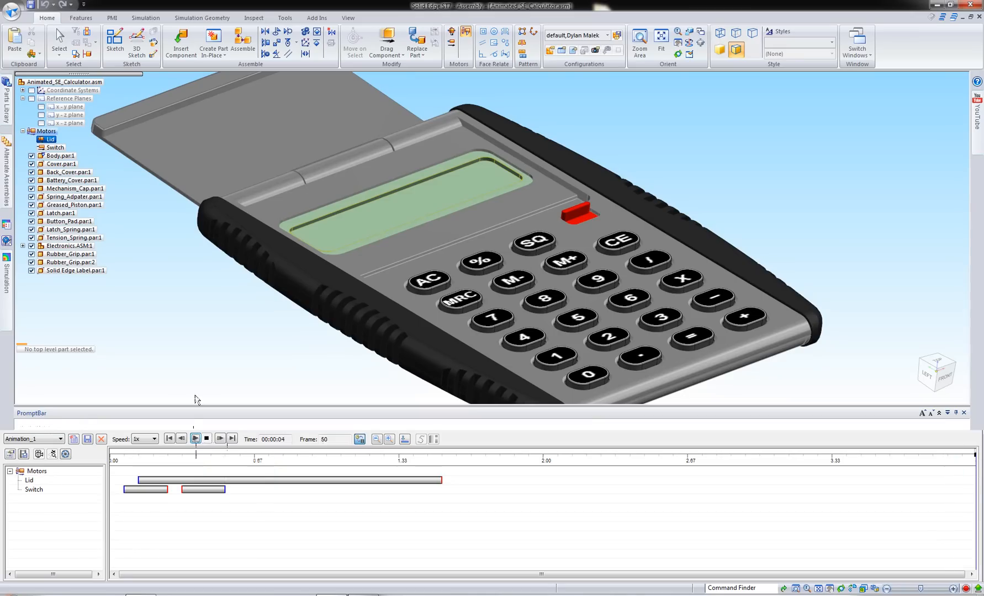
- Copy the Lid motor's duration and place a mirrored copy starting at about 1.8 seconds to close the cover
left_click(257, 481)
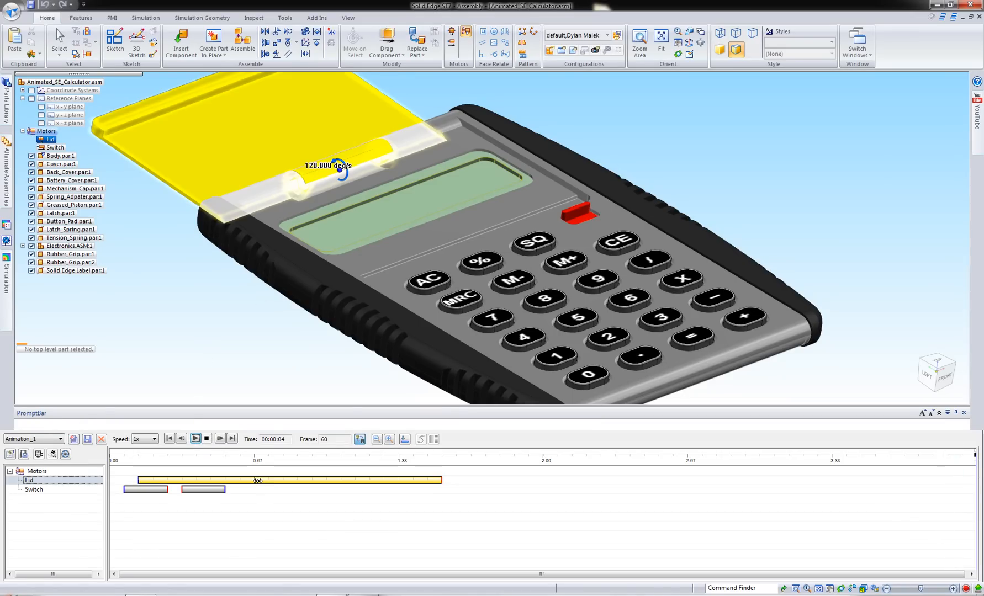
right_click(258, 480)
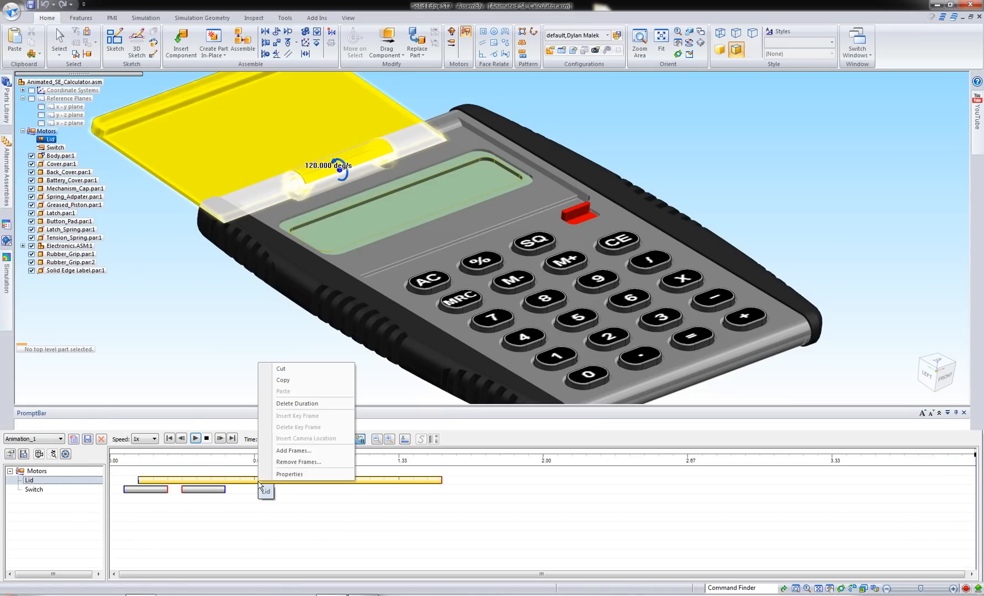
left_click(298, 379)
left_click(501, 482)
right_click(501, 481)
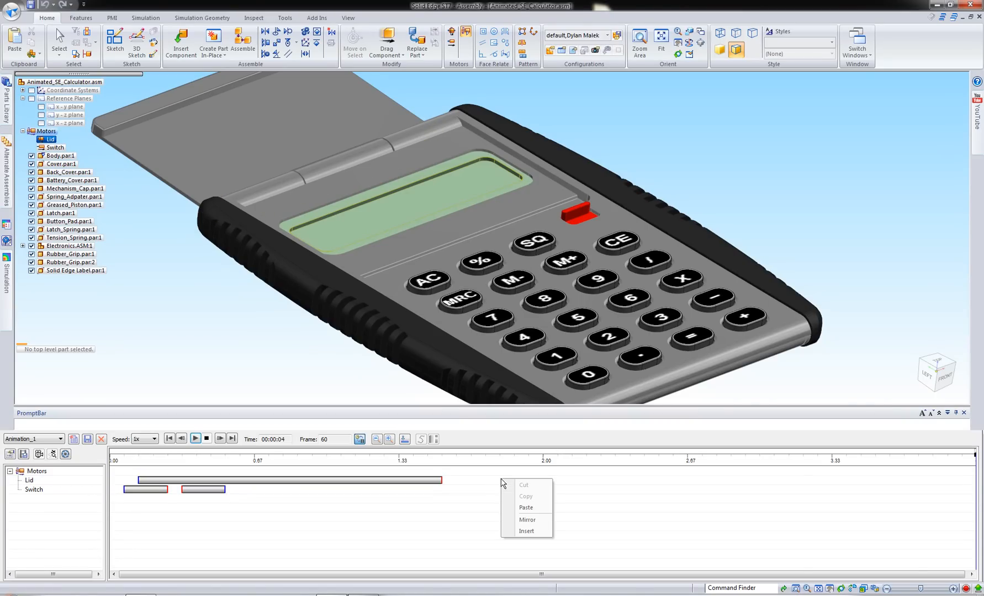
left_click(536, 521)
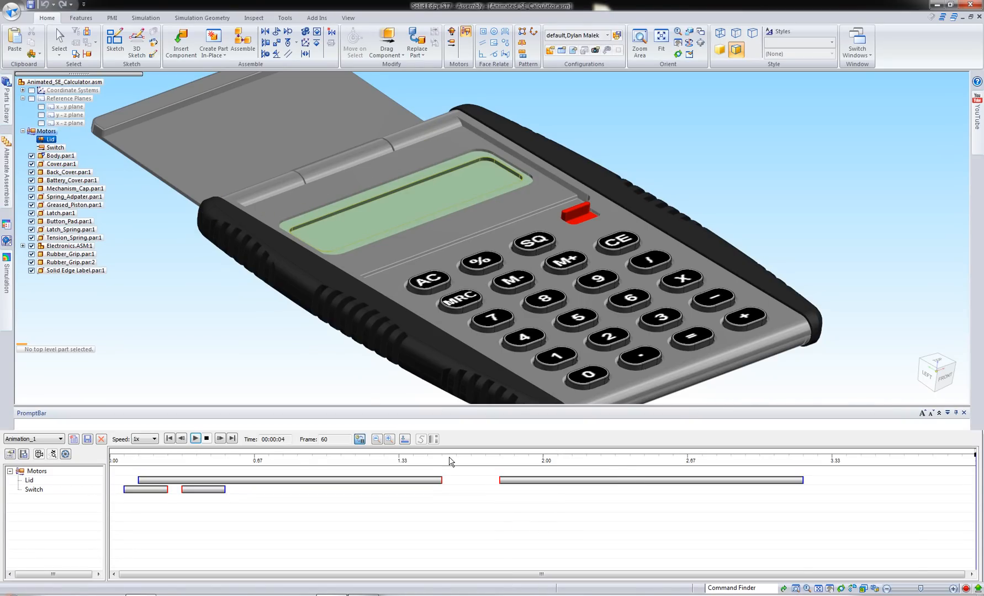
- Copy the first Switch duration and paste it at about 2.87 seconds, near the end of the cover's closing motion
left_click(158, 492)
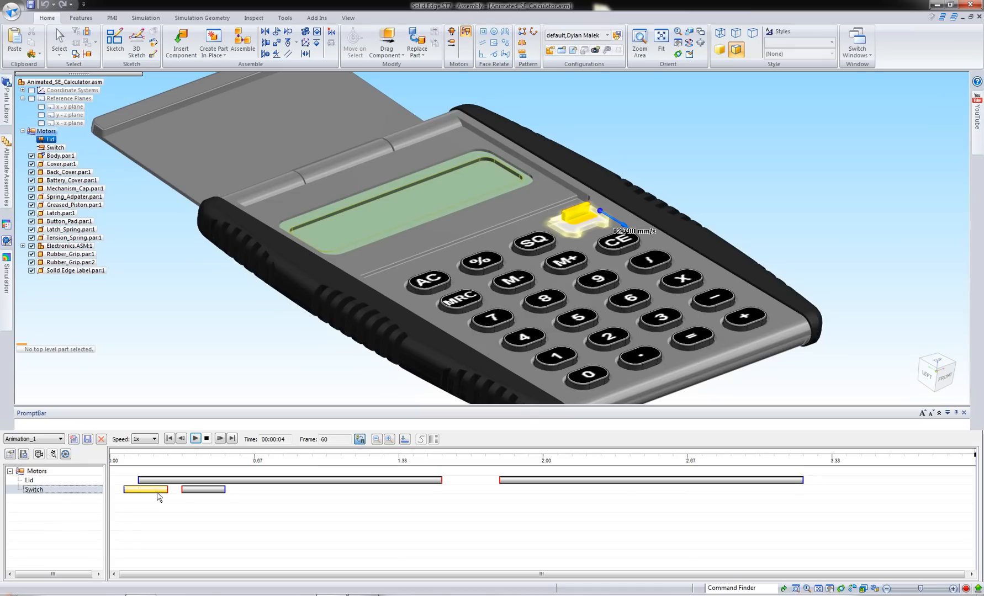
right_click(158, 491)
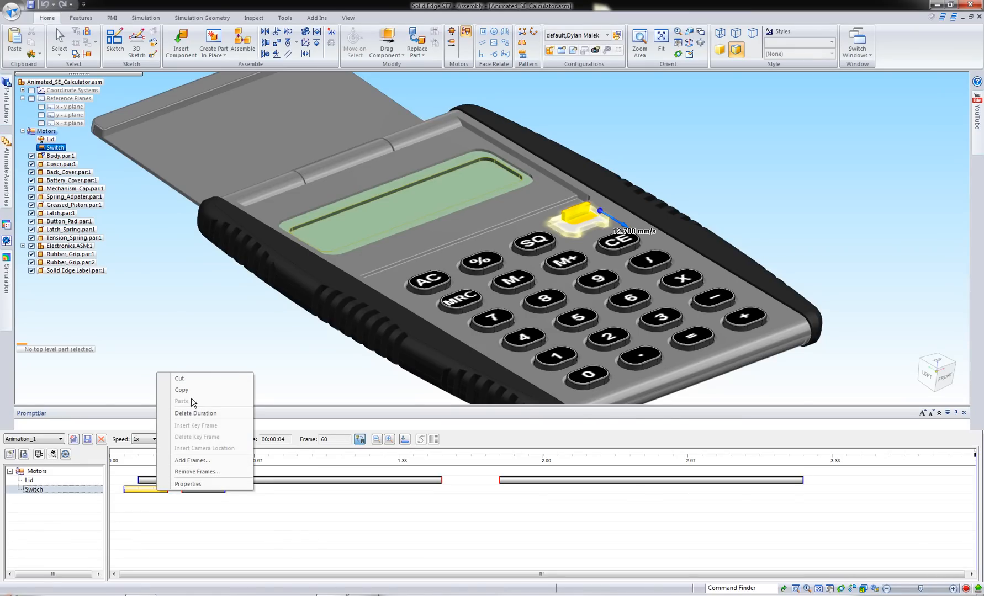
left_click(195, 392)
left_click(736, 495)
right_click(737, 495)
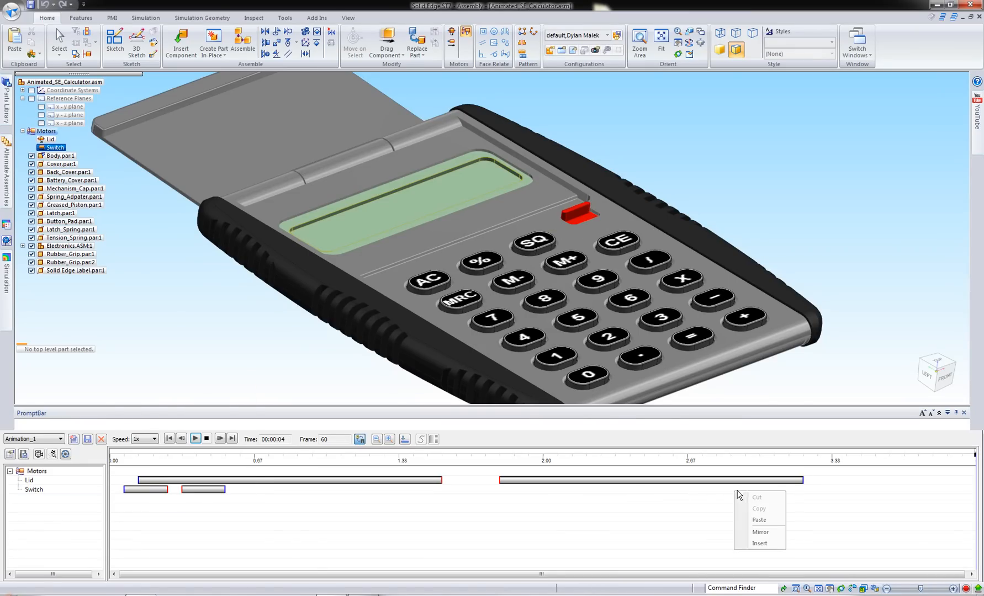
left_click(768, 522)
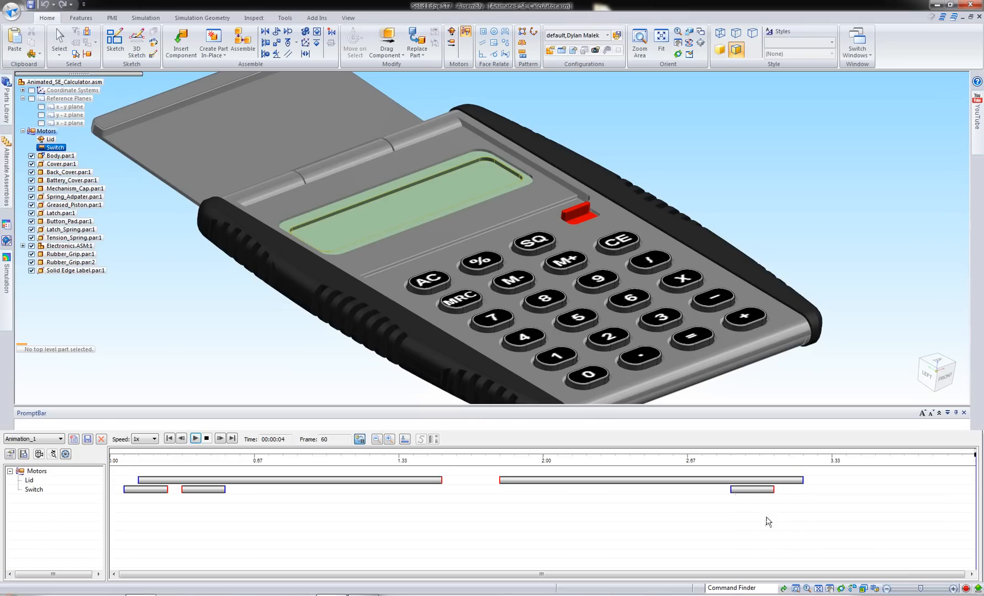
- Place a mirrored copy of the pasted Switch duration one frame after it, at about 3.13 seconds, and rewind the animation
left_click(764, 489)
right_click(765, 490)
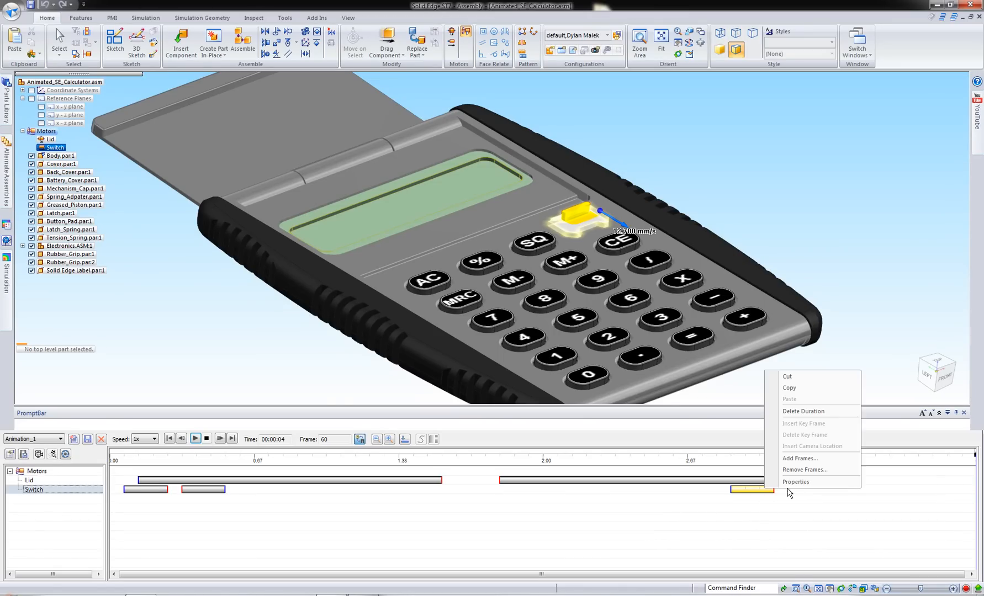
left_click(836, 391)
left_click(818, 490)
right_click(818, 490)
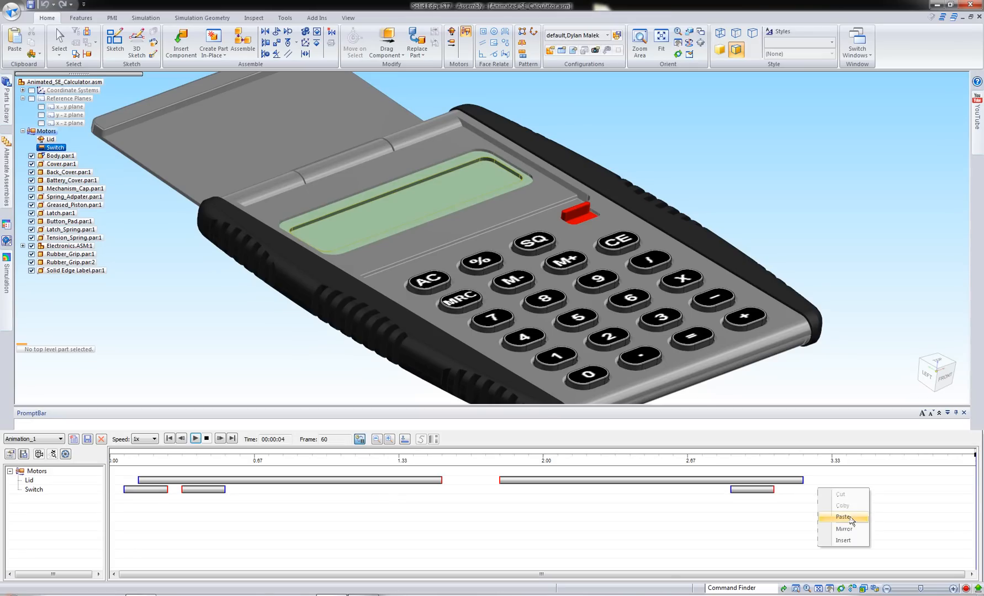
left_click(845, 517)
left_click_drag(836, 493, 801, 489)
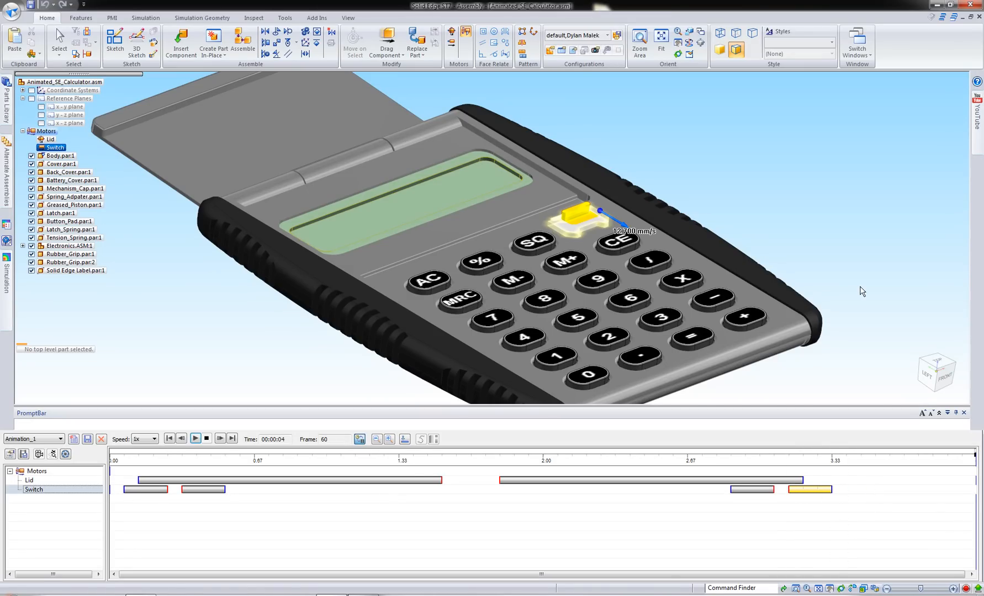
left_click(169, 439)
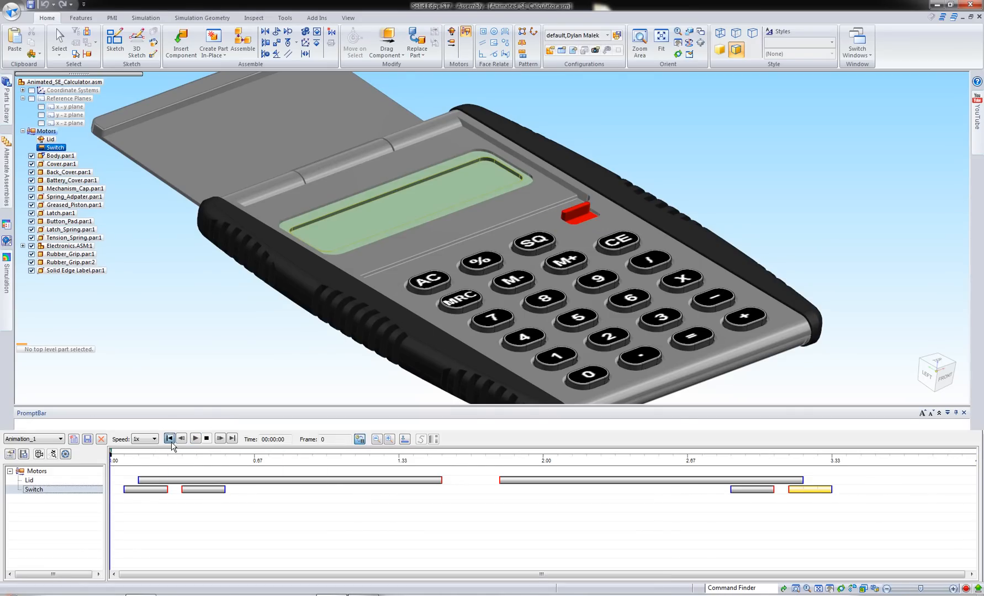
- Play the complete latch and cover animation through to its end and save the calculator assembly
left_click(195, 439)
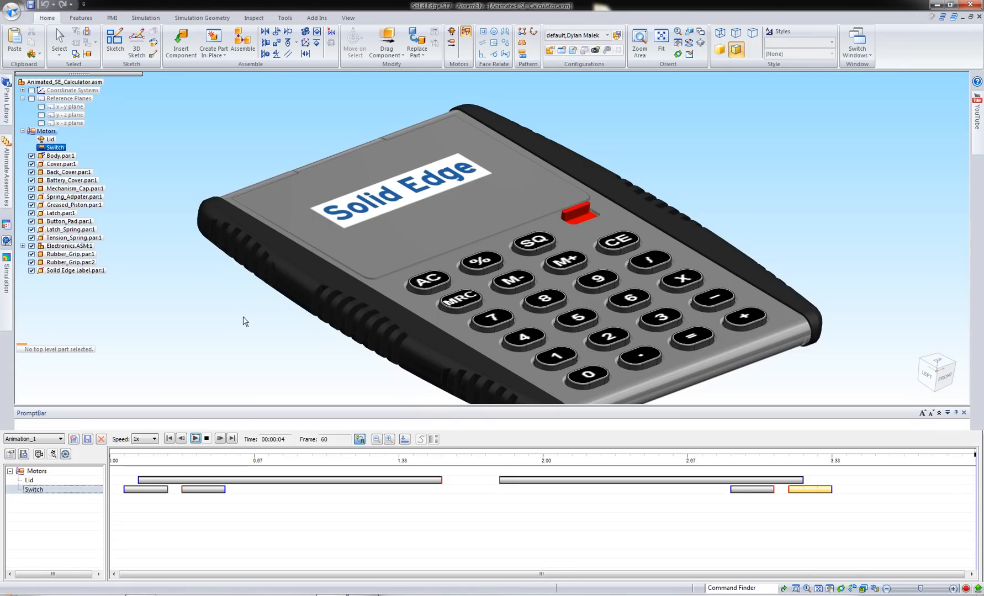
left_click(31, 5)
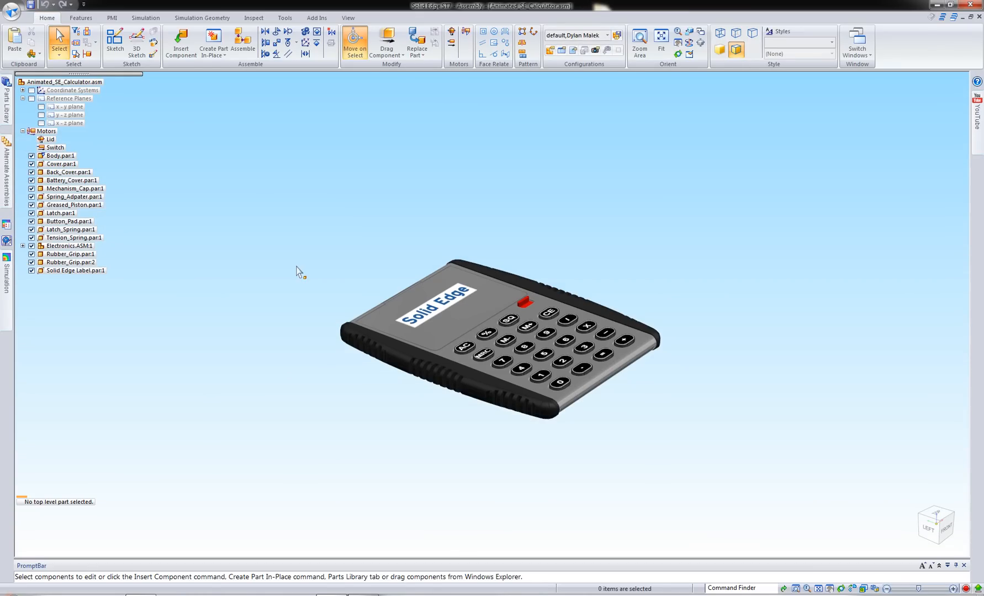
middle_click_drag(299, 272, 295, 368)
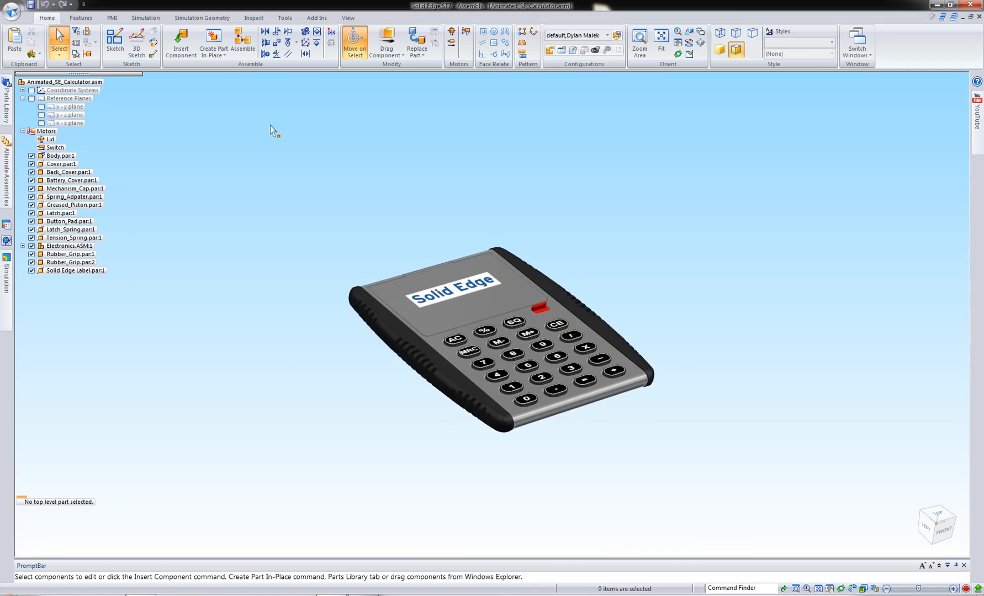
- Create a new part document from the default ANSI Inch Part template
left_click(11, 11)
mouse_move(29, 43)
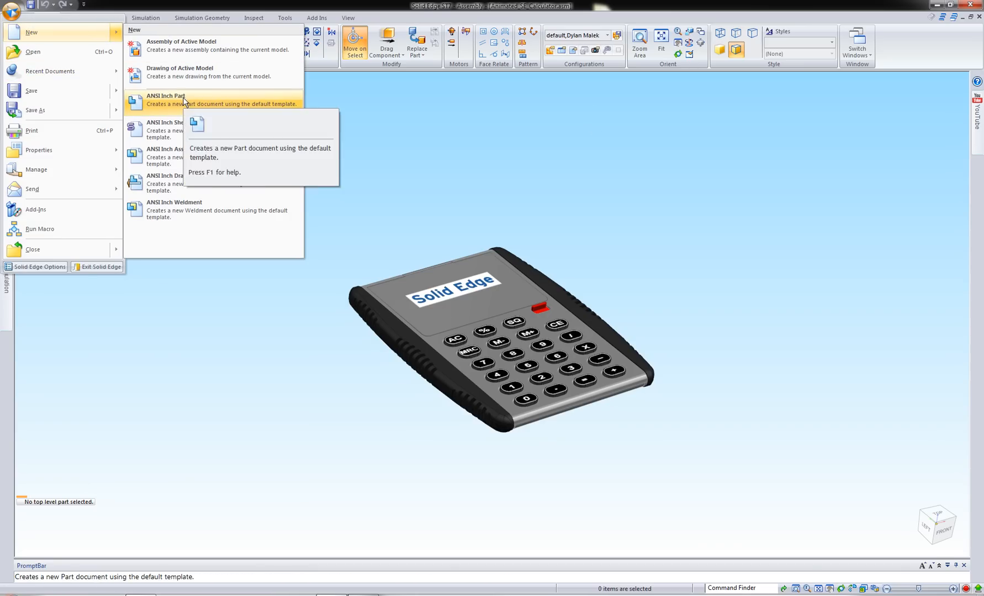
left_click(235, 110)
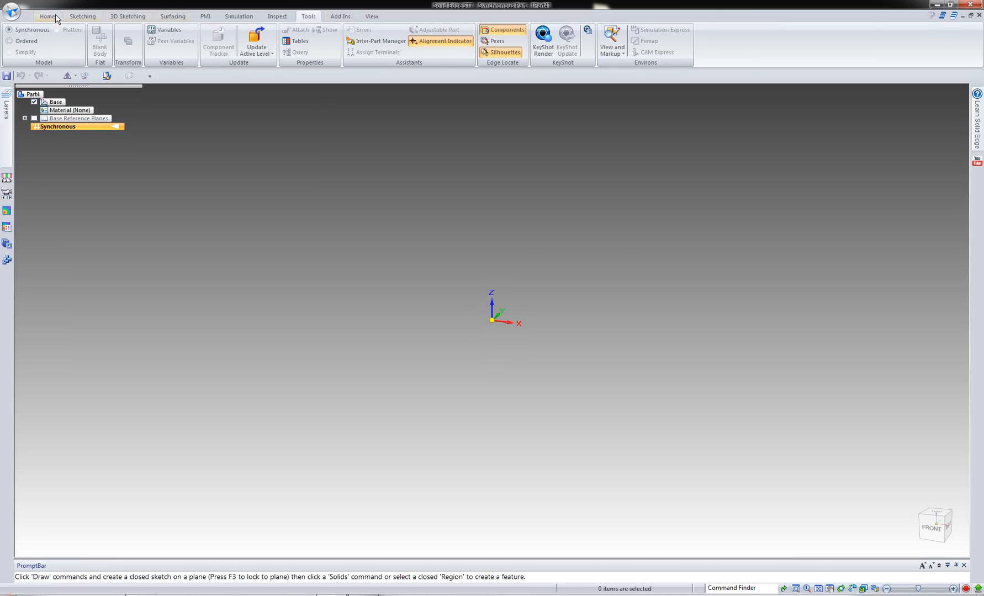
- Create a box centered on the origin in the XZ plane, about 4.69 in wide, 5.17 in high and 8.44 in deep
left_click(47, 16)
left_click(363, 52)
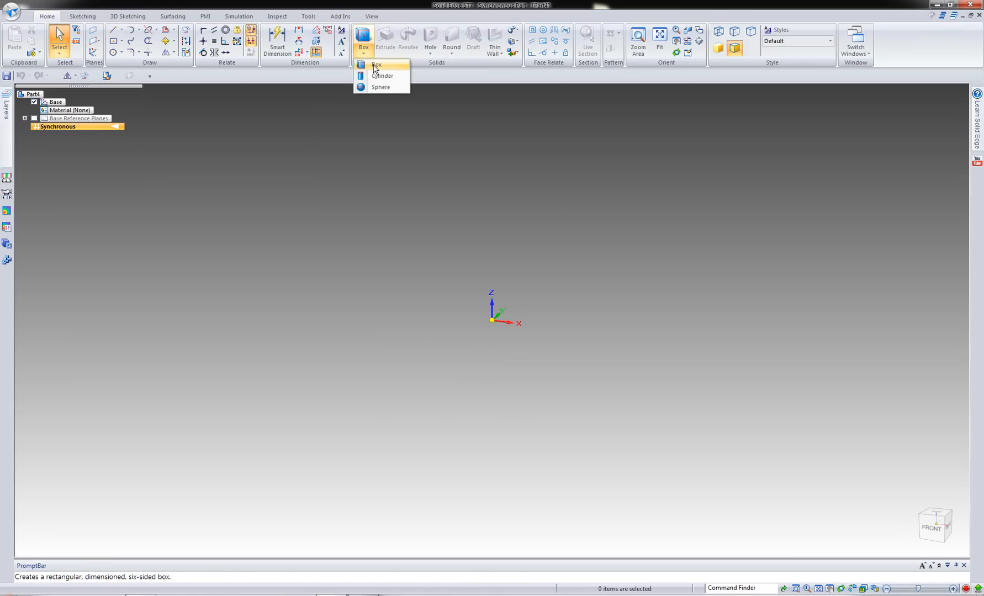
left_click(375, 66)
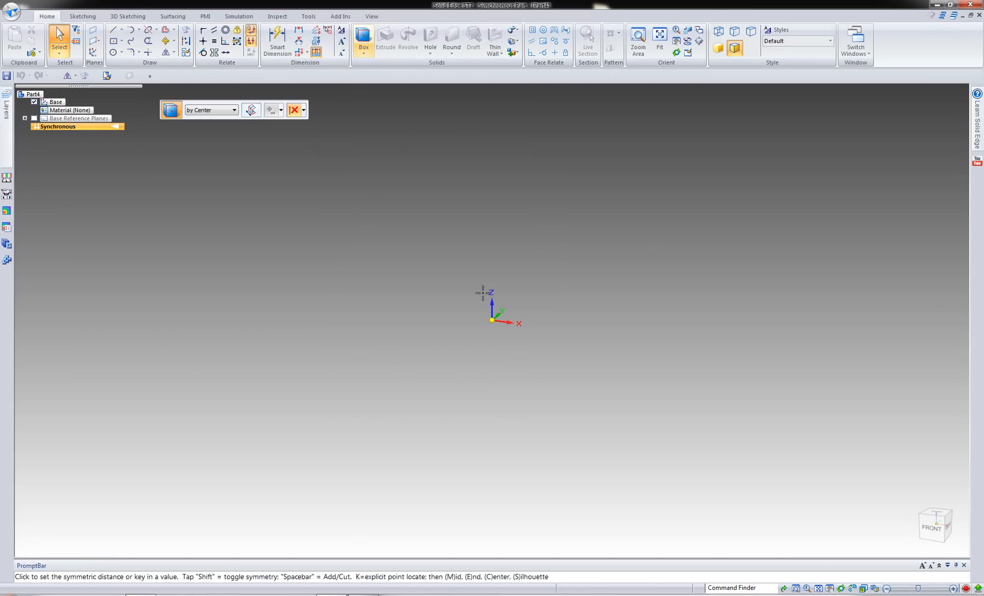
left_click(363, 54)
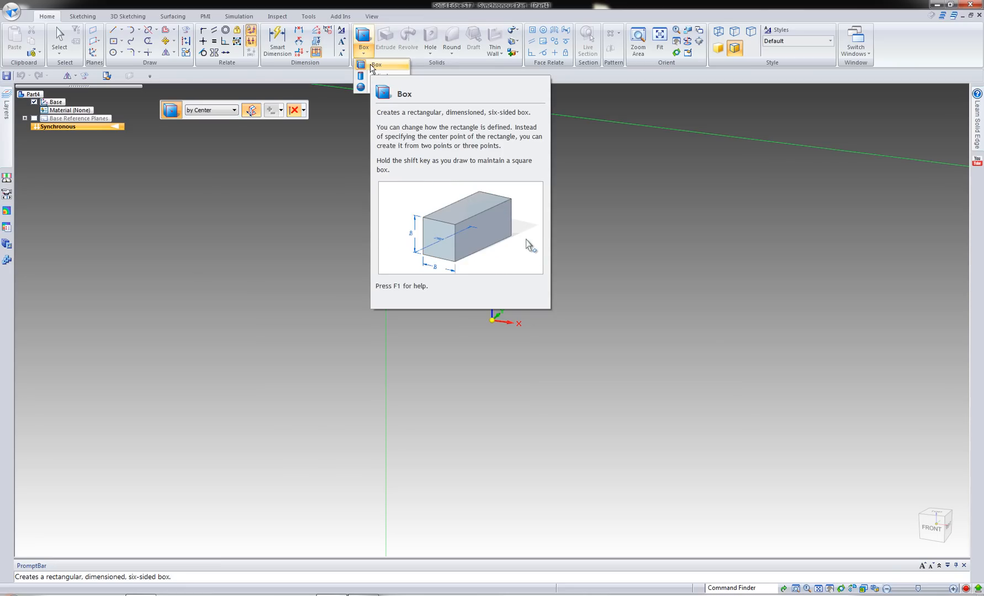
left_click(375, 65)
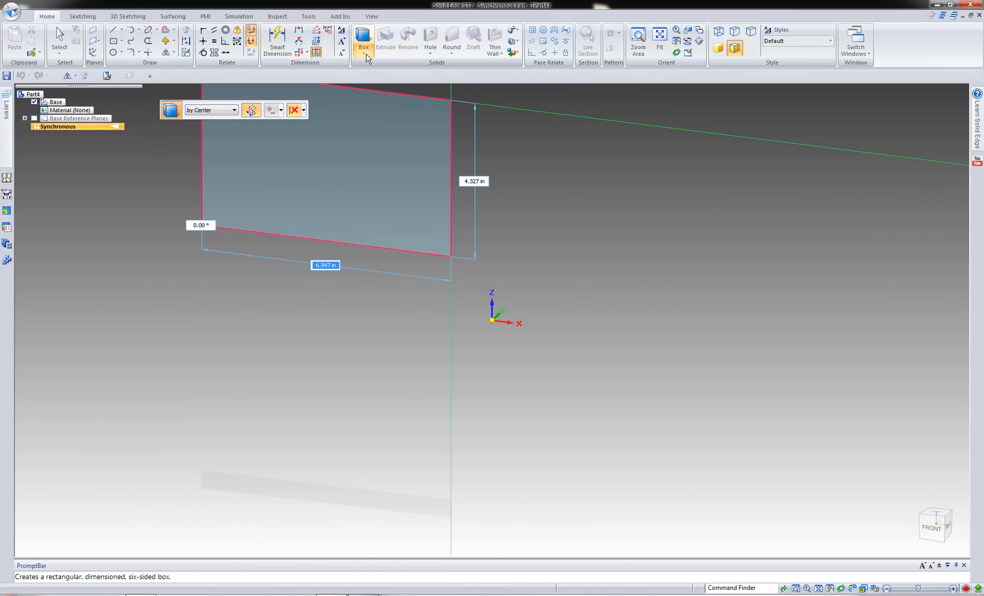
right_click(398, 114)
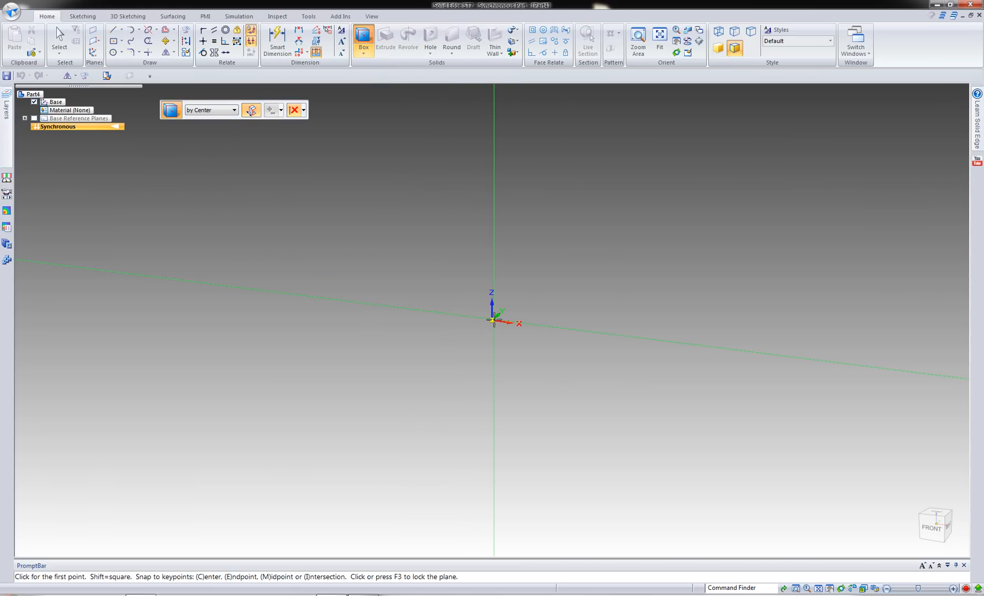
key("F3")
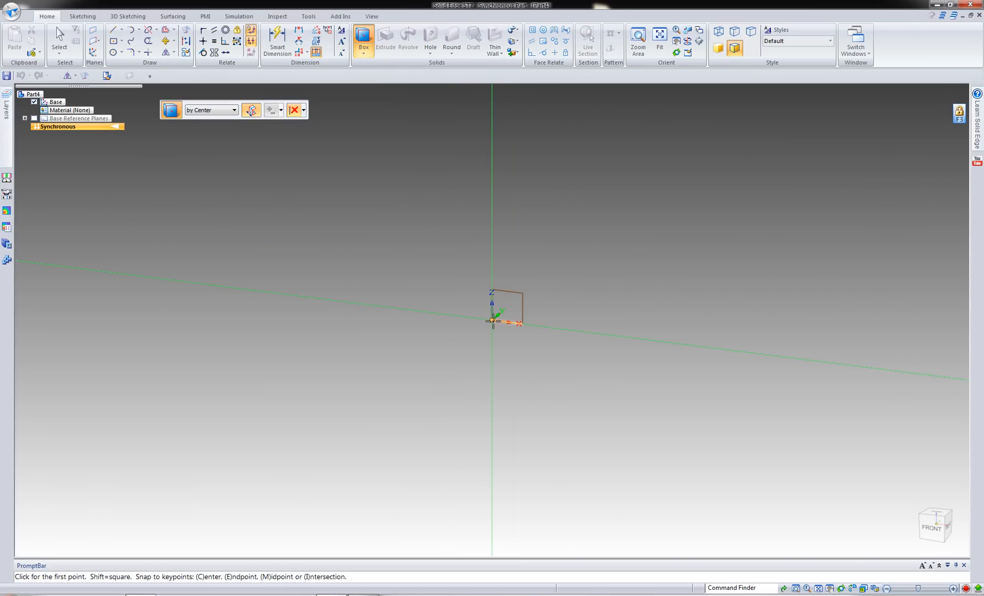
left_click(492, 320)
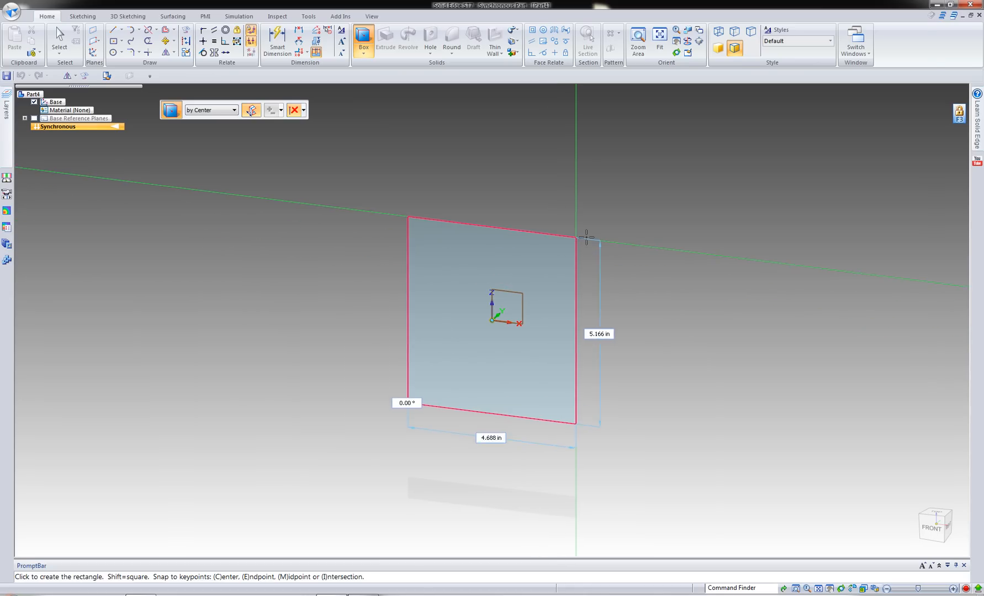
left_click(578, 236)
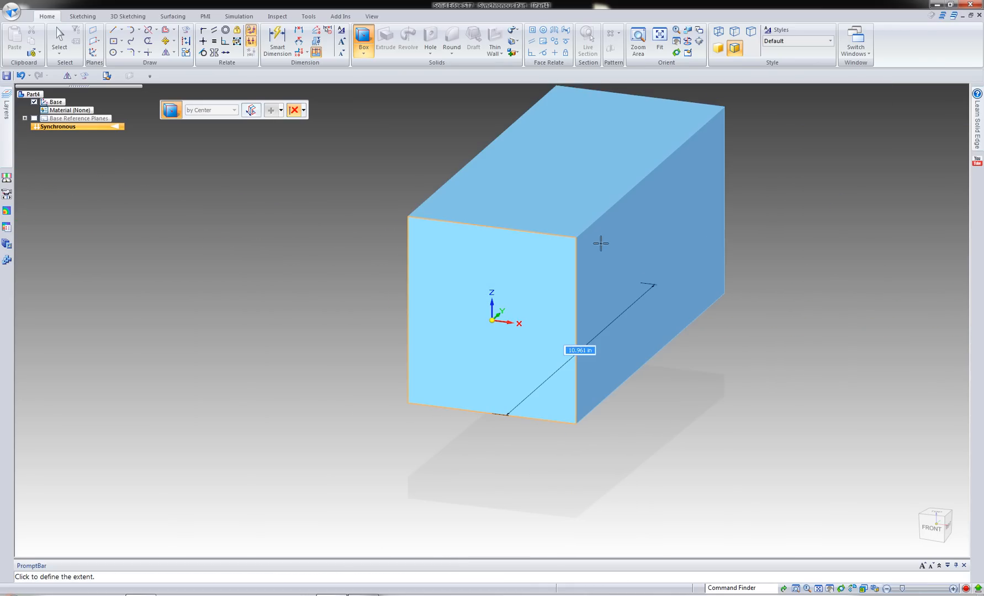
left_click(576, 281)
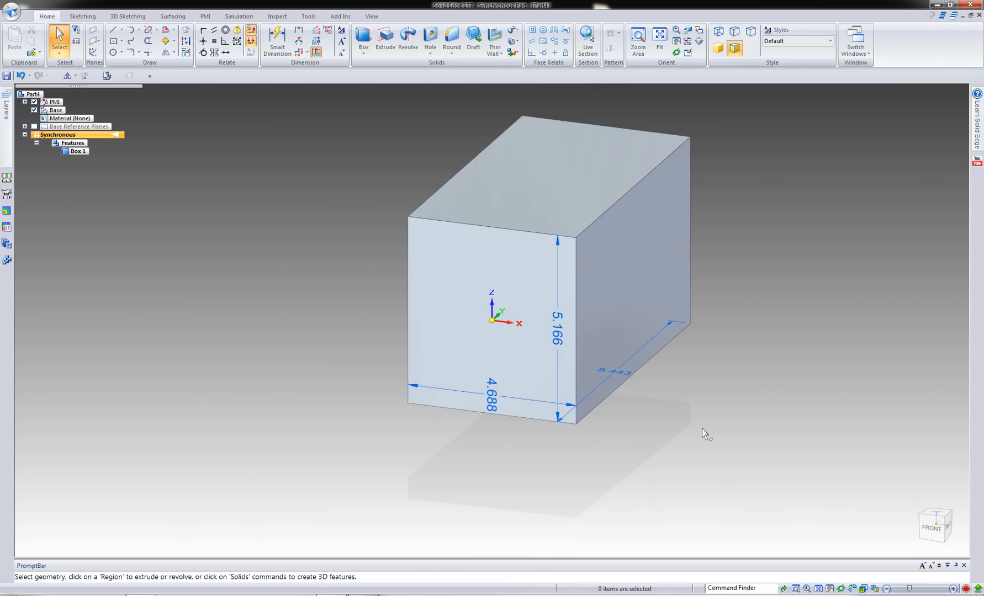
- Send the box to KeyShot with KeyShot Render and maximize the KeyShot window
middle_click_drag(674, 435, 591, 444)
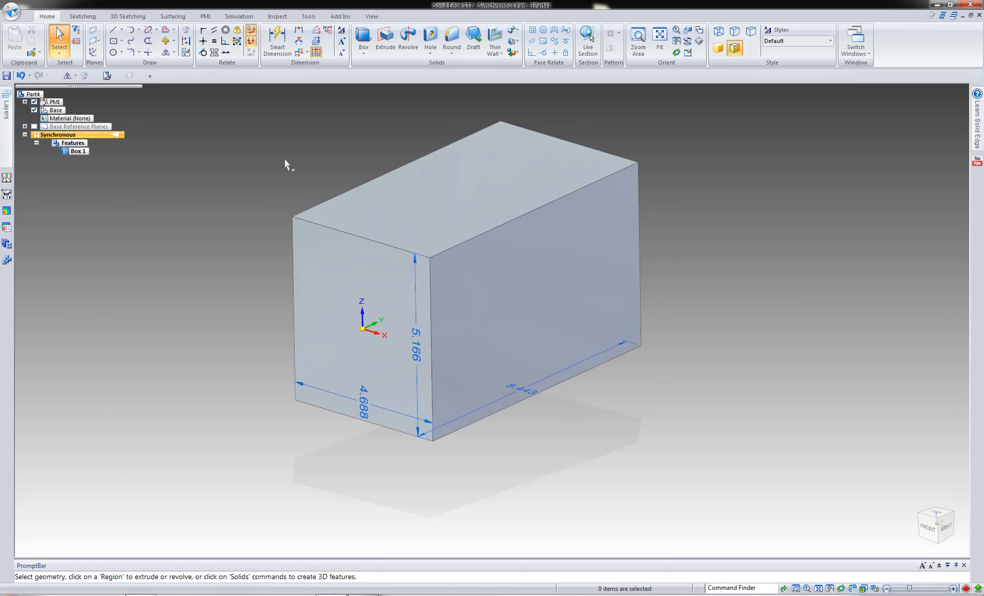
middle_click_drag(278, 154, 313, 147, "shift")
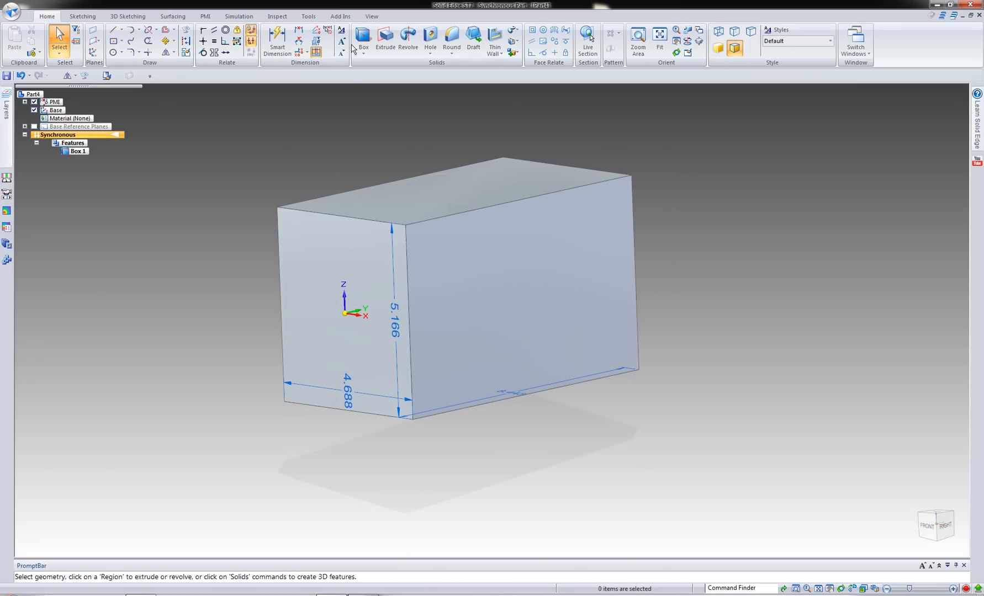
left_click(308, 16)
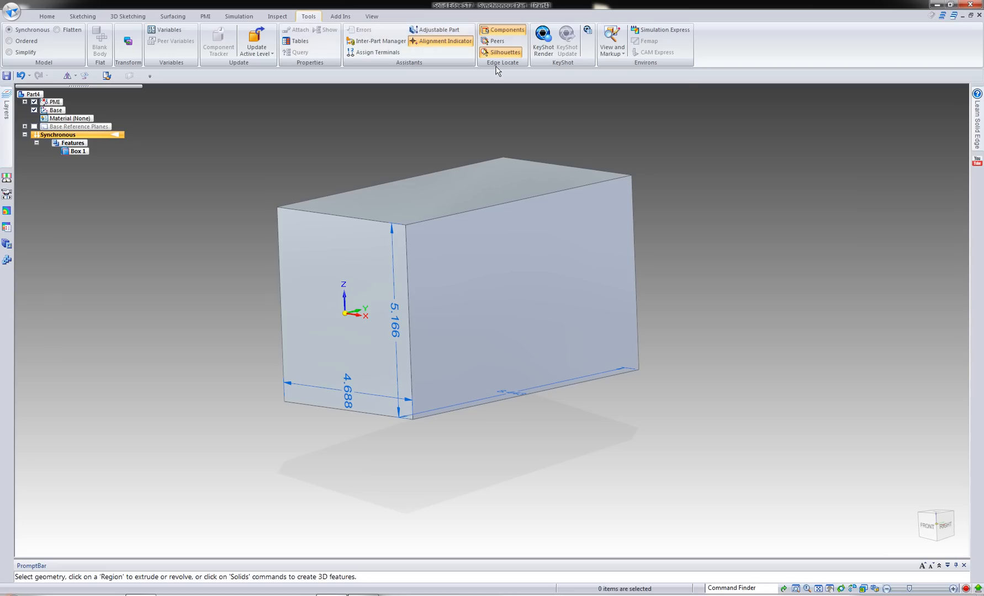
left_click(544, 50)
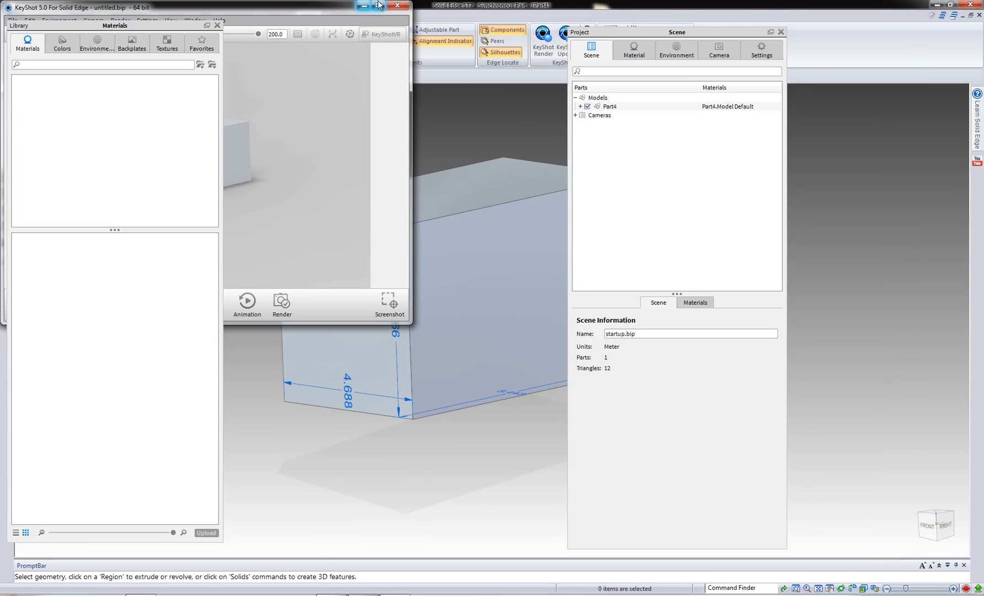
left_click(378, 5)
- Move the Project panel clear of the model and apply the Aluminum Dots 2 metal material to the box
left_click_drag(466, 188, 450, 273)
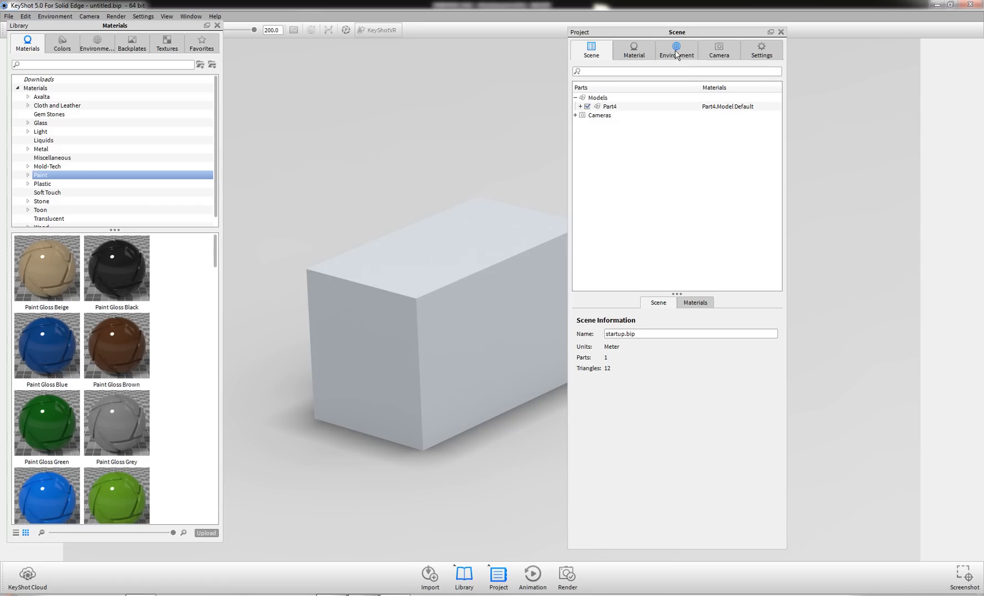
left_click_drag(707, 32, 786, 37)
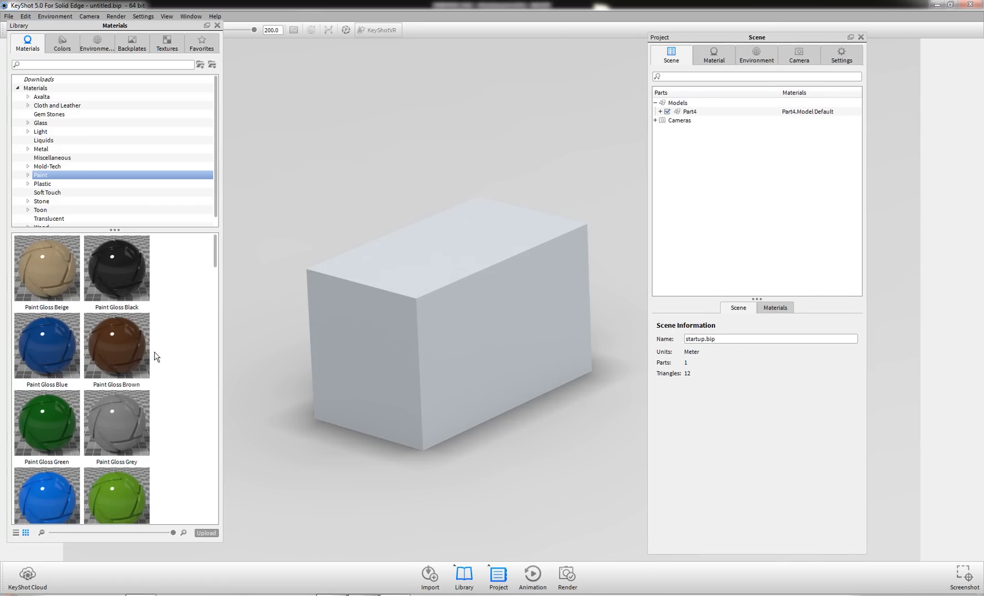
left_click(64, 148)
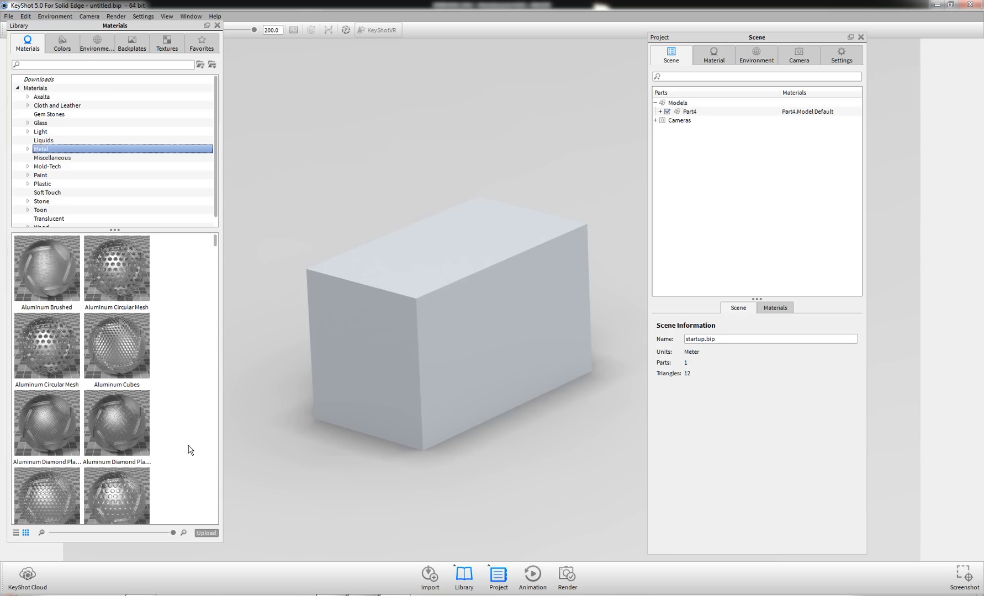
left_click_drag(116, 497, 433, 358)
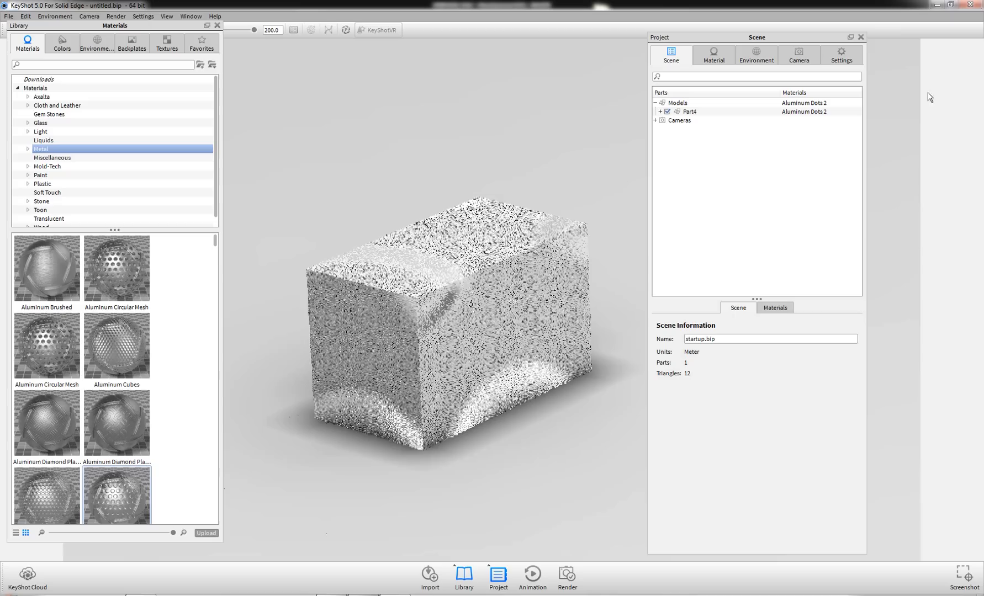
- Set the bump texture scale of the box's Aluminum Dots 2 material to 0.1
double_click(467, 298)
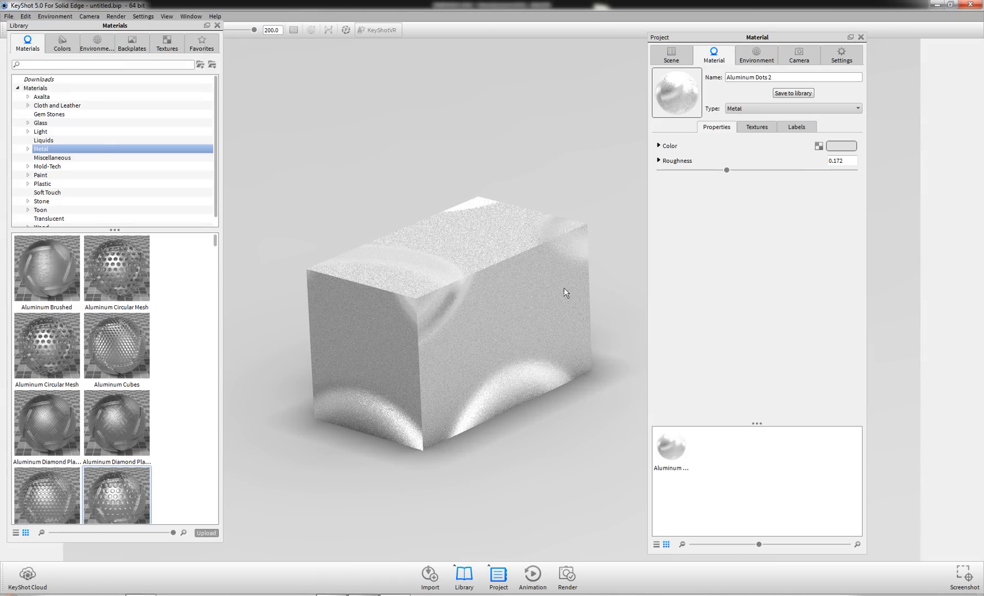
left_click(751, 127)
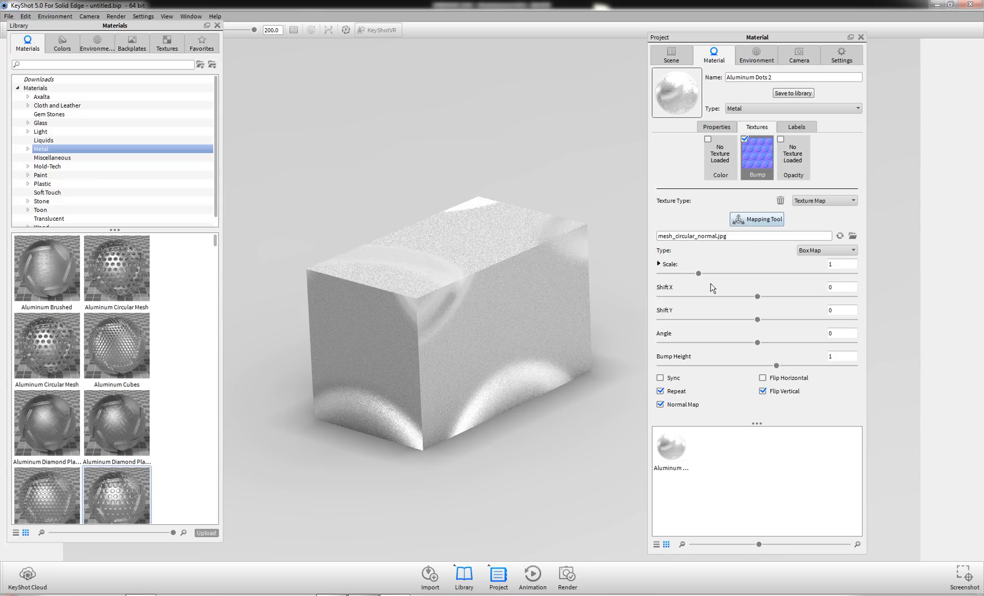
left_click(838, 264)
type(".1")
key("Return")
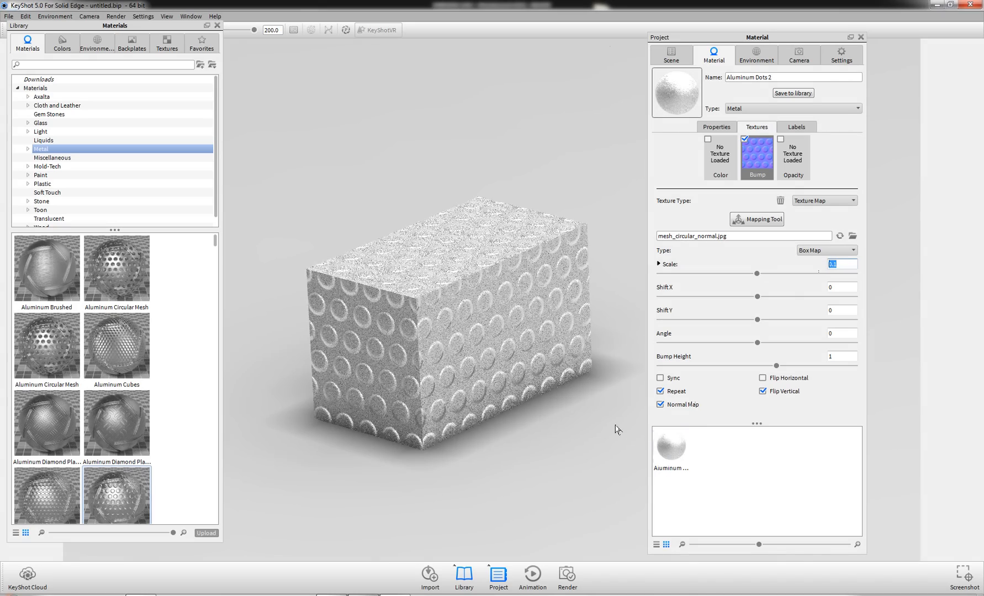
- Examine the dotted texture on the box from several sides and close KeyShot, discarding the changes
left_click_drag(472, 356, 472, 353)
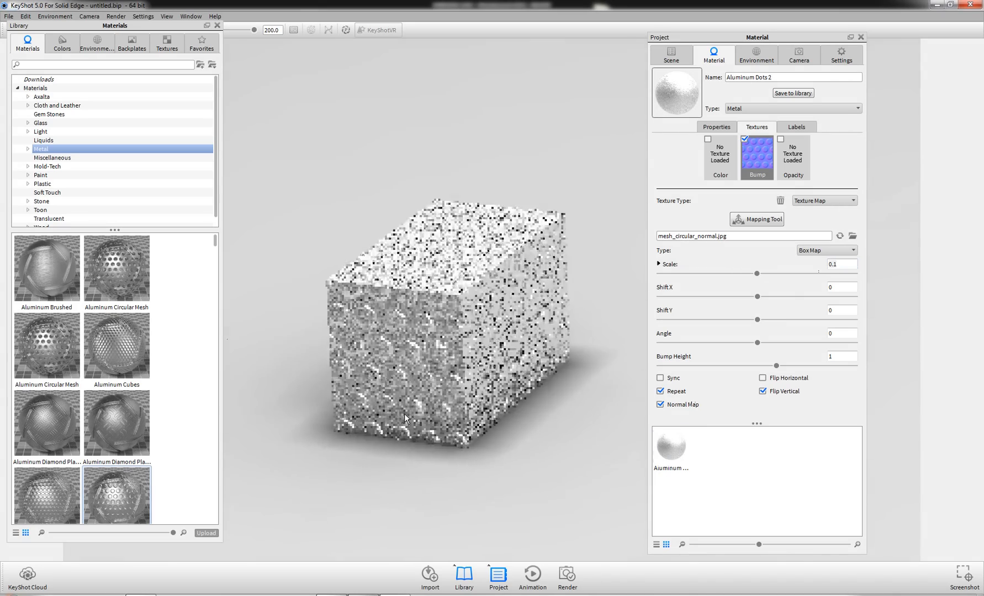
left_click_drag(324, 420, 723, 414)
left_click_drag(385, 140, 165, 201)
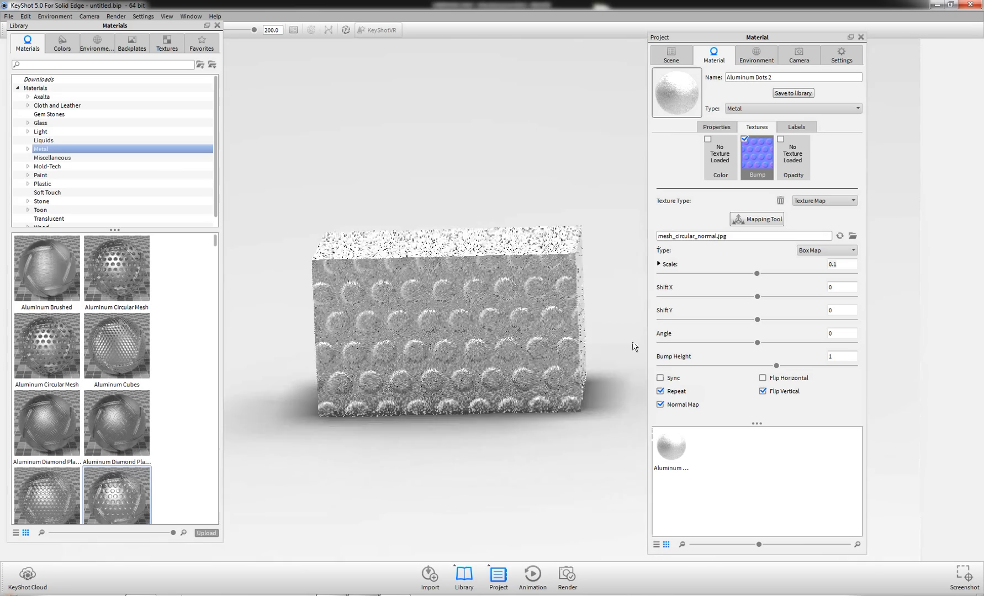
left_click_drag(632, 346, 272, 322)
left_click_drag(536, 382, 429, 430)
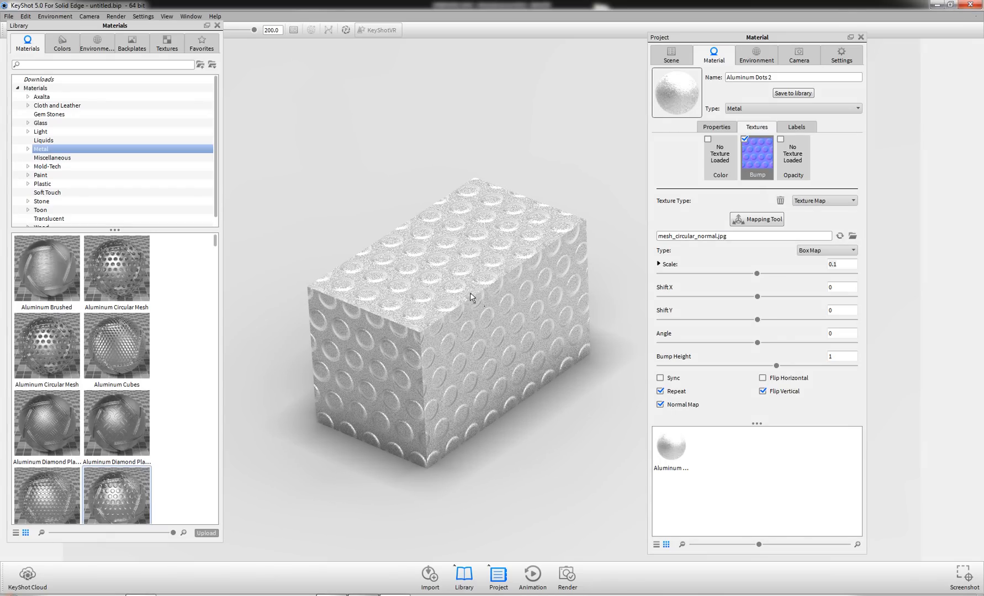
mouse_move(491, 299)
left_mouse_down()
mouse_move(575, 351)
mouse_move(638, 351)
mouse_move(486, 306)
left_mouse_up()
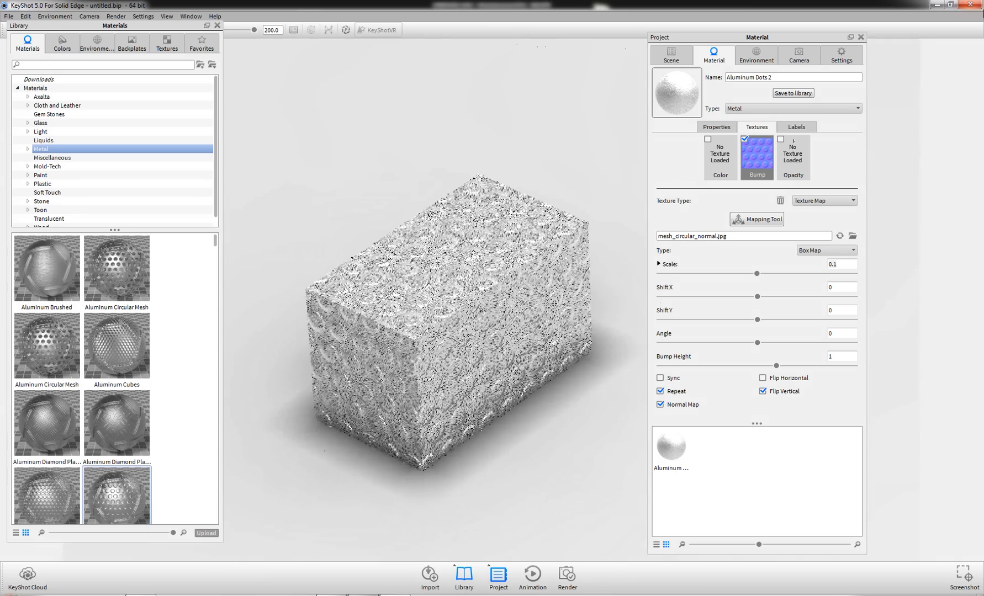
left_click(970, 4)
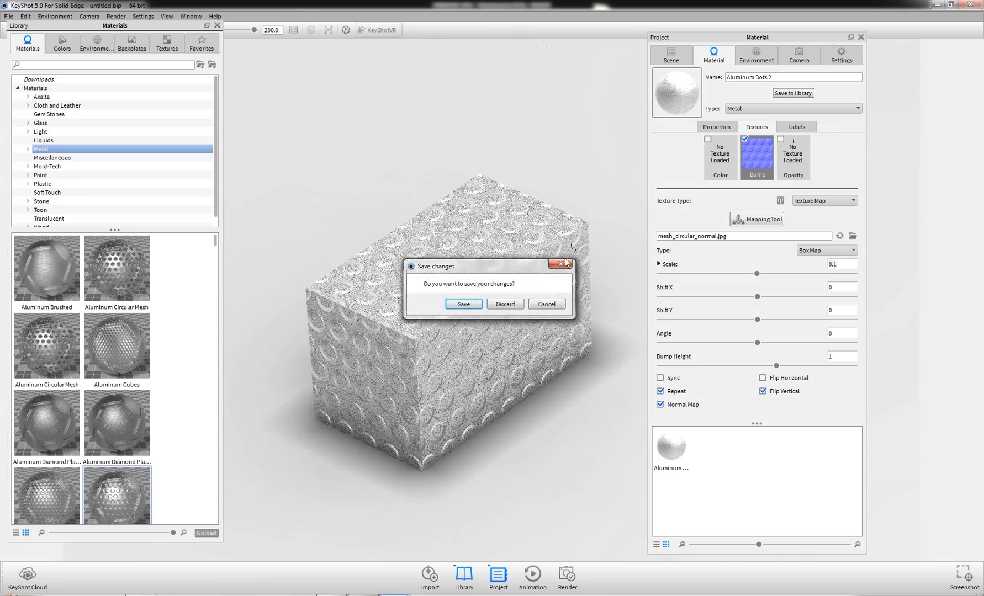
left_click(505, 304)
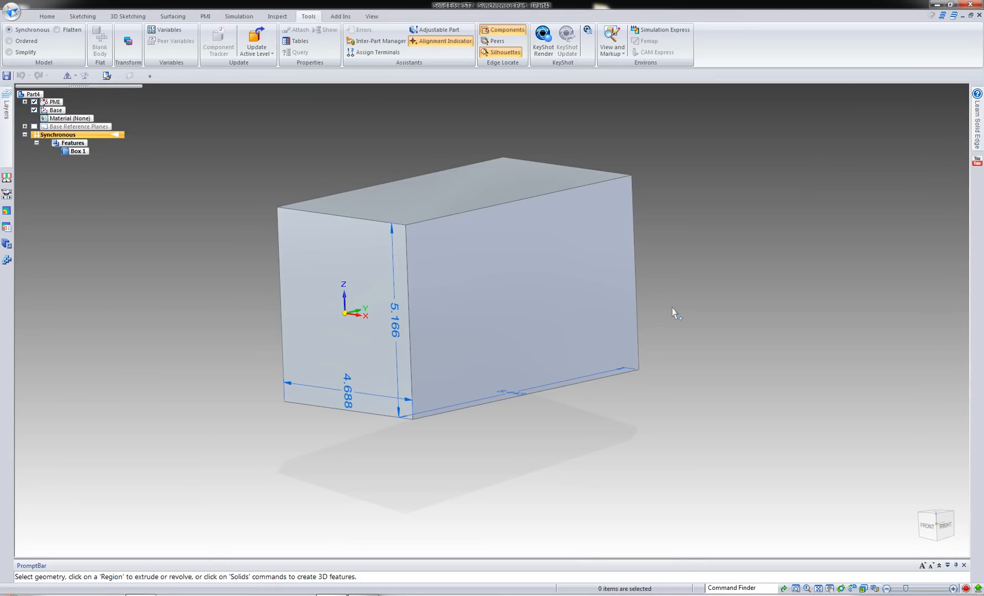
- Apply the Black style to the box's large side face with Part Painter
middle_click_drag(672, 312, 633, 333)
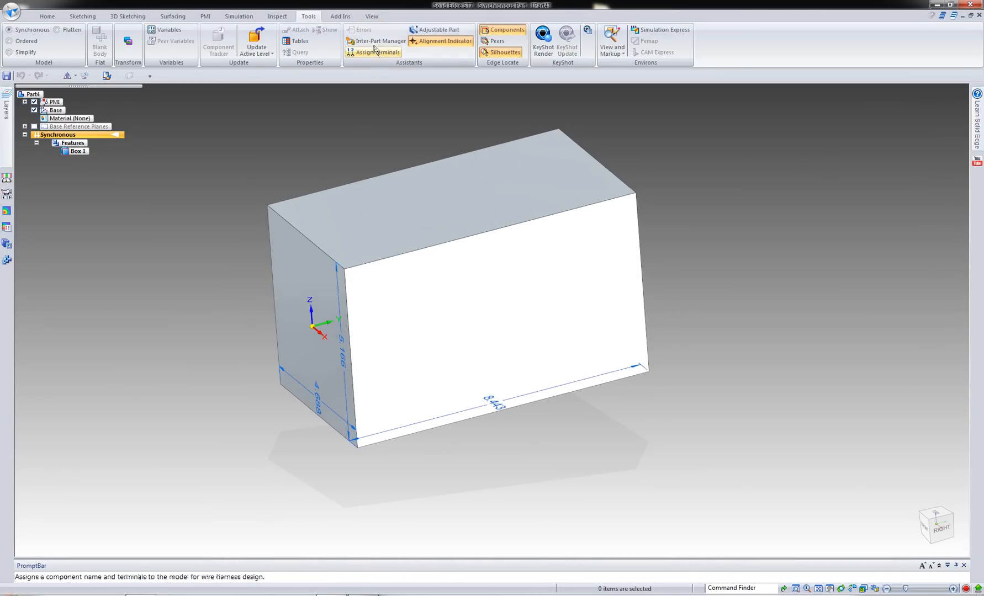
left_click(371, 17)
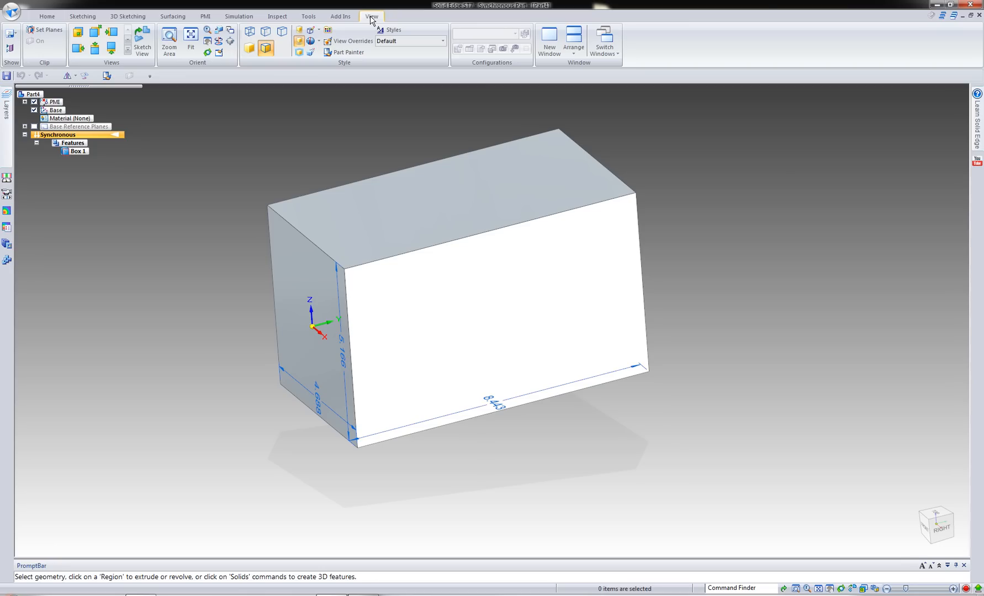
left_click(345, 52)
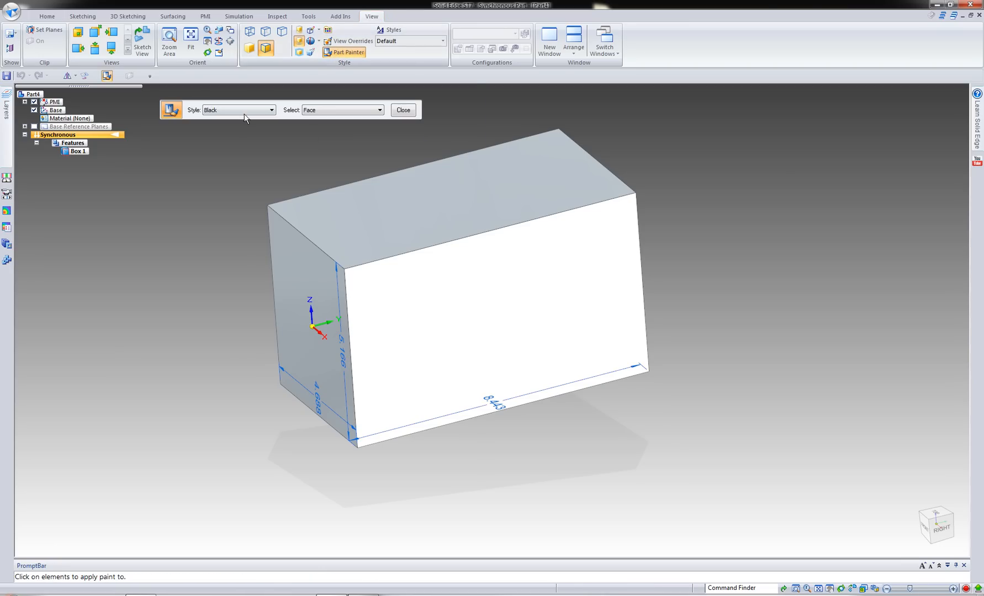
left_click(434, 305)
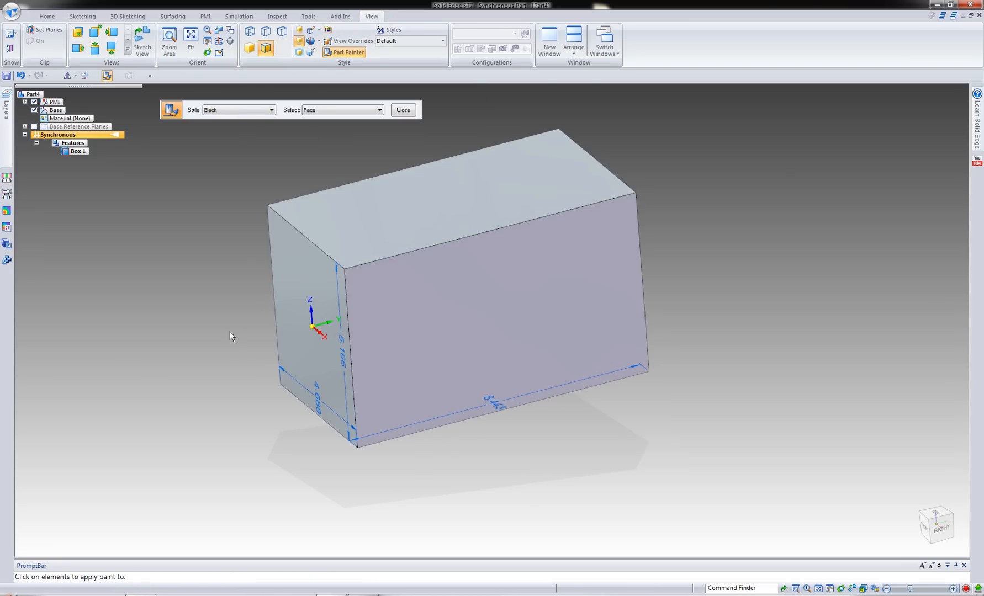
- Apply the Blue style to the box's opposite large side face with Part Painter, keeping the selection type at Face
middle_click_drag(230, 331, 518, 298)
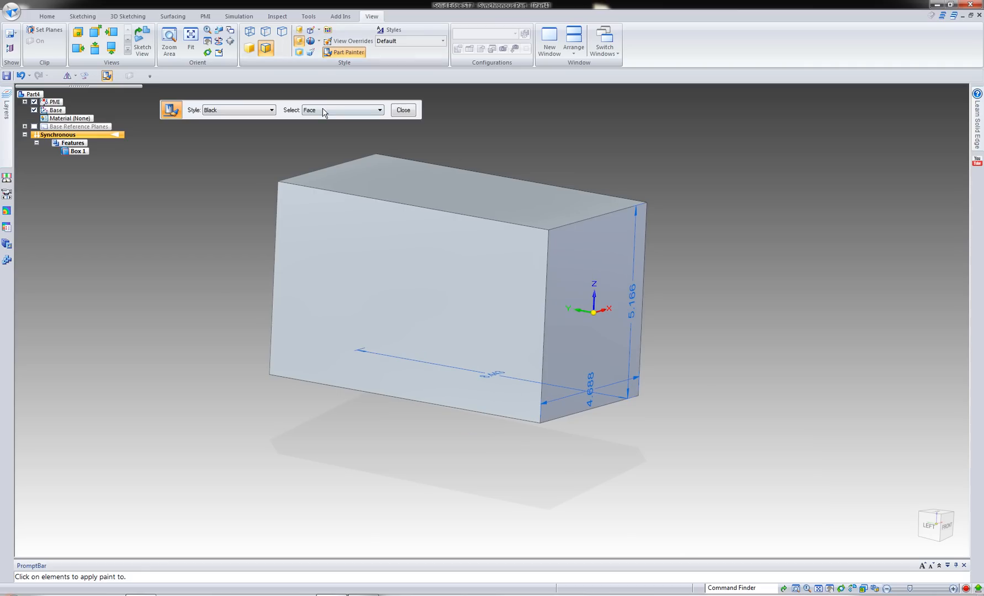
left_click(326, 112)
left_click(326, 127)
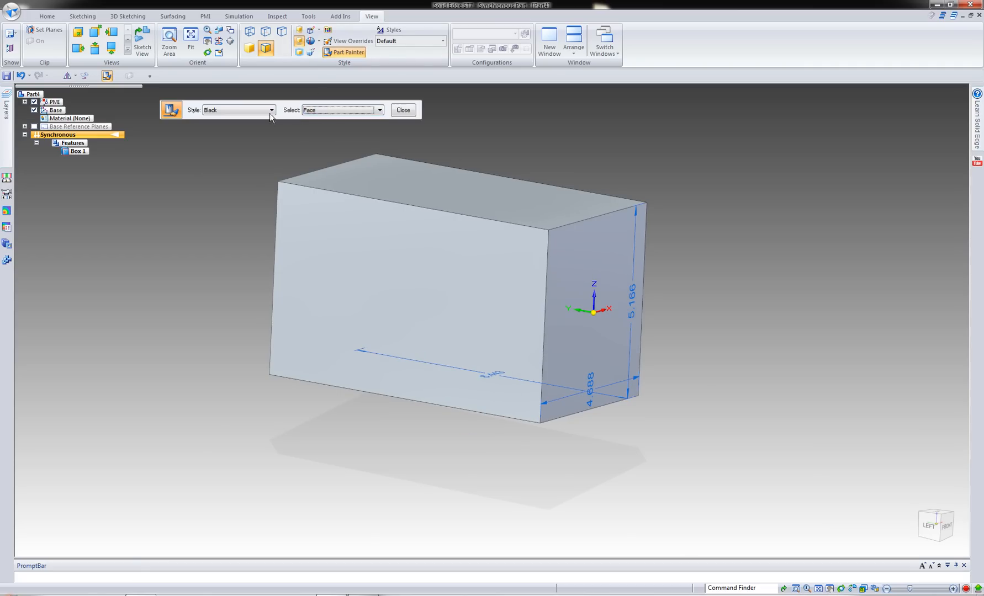
left_click(271, 109)
left_click(243, 146)
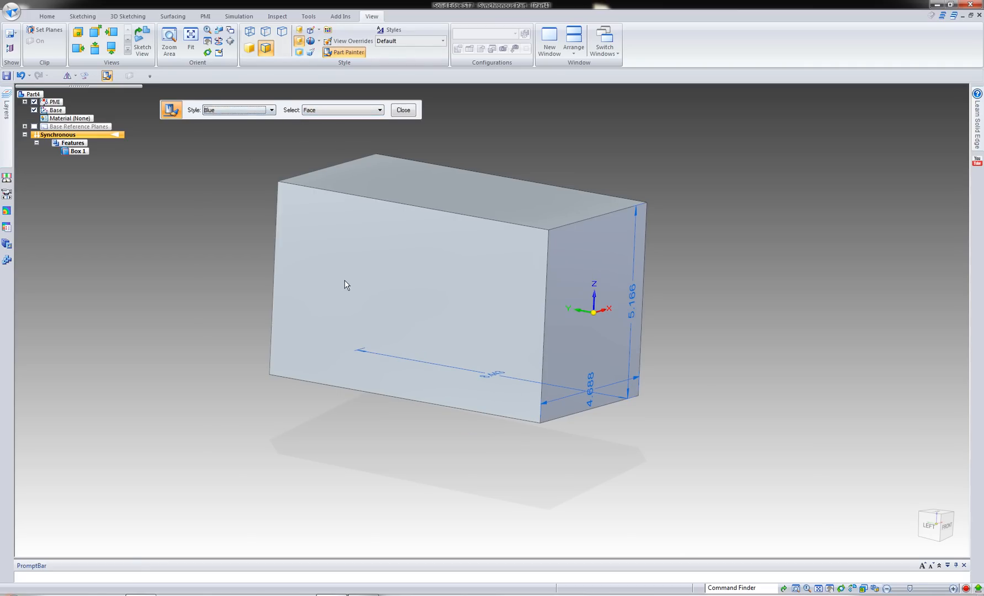
left_click(410, 269)
- Send the painted box to KeyShot for rendering, maximize the KeyShot window and bring the black face into view
middle_click_drag(712, 281, 561, 324)
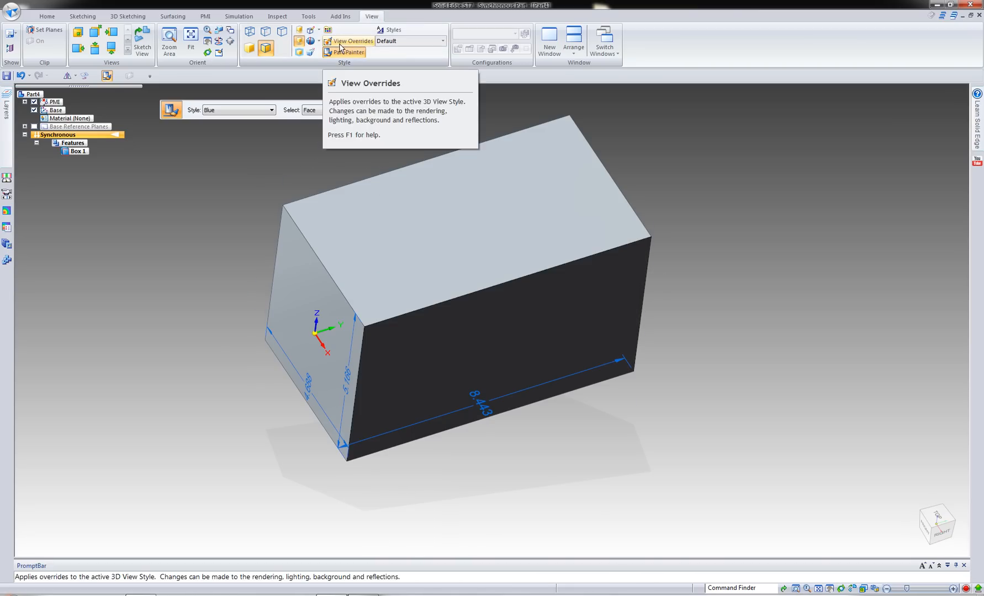
left_click(308, 16)
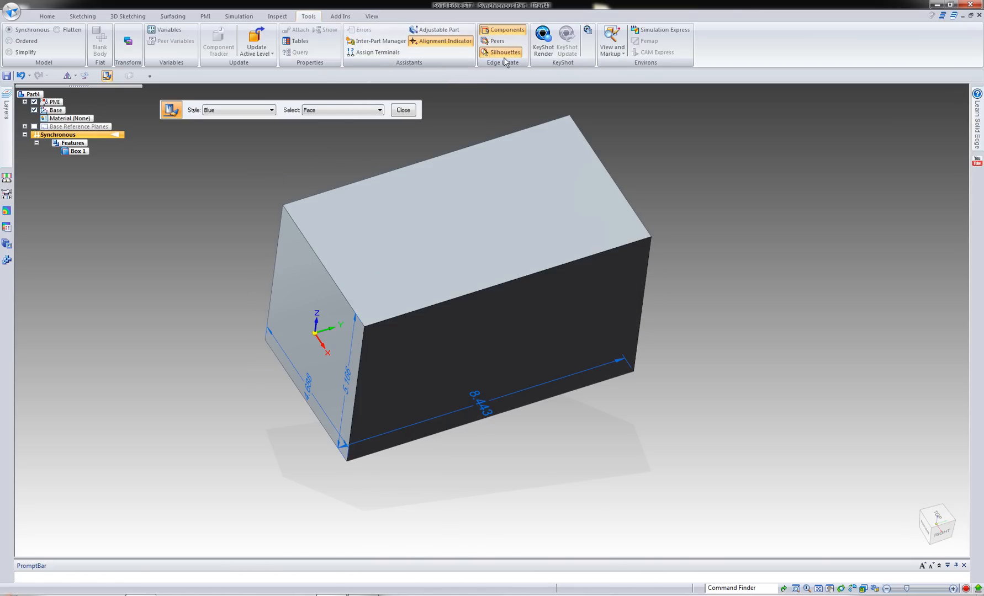
left_click(543, 41)
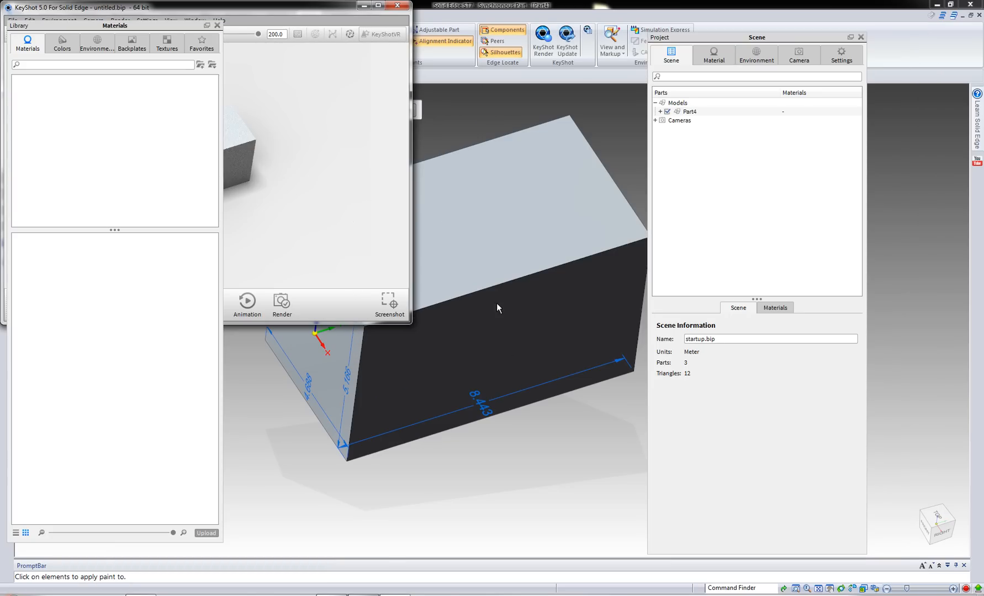
double_click(335, 10)
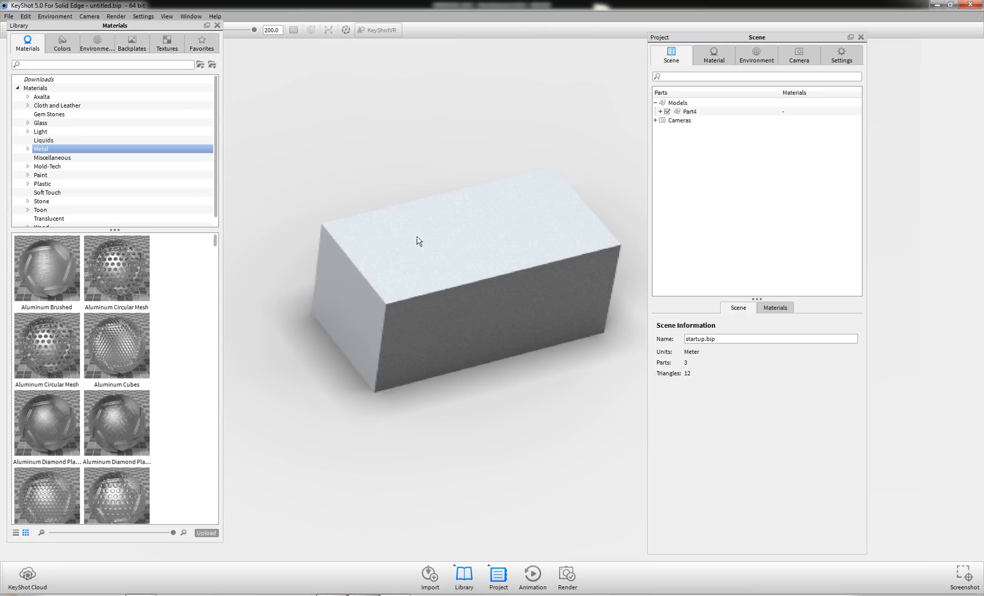
left_click_drag(417, 234, 472, 166)
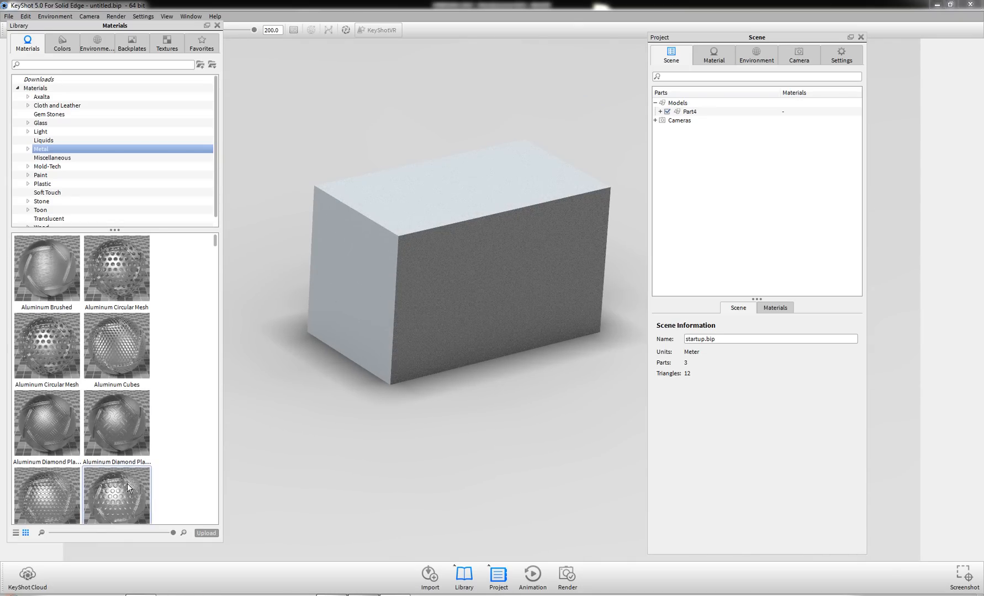
- Apply the Aluminum Dots 2 metal material to the black side face and set its bump texture scale to 0.125
left_click_drag(127, 483, 413, 255)
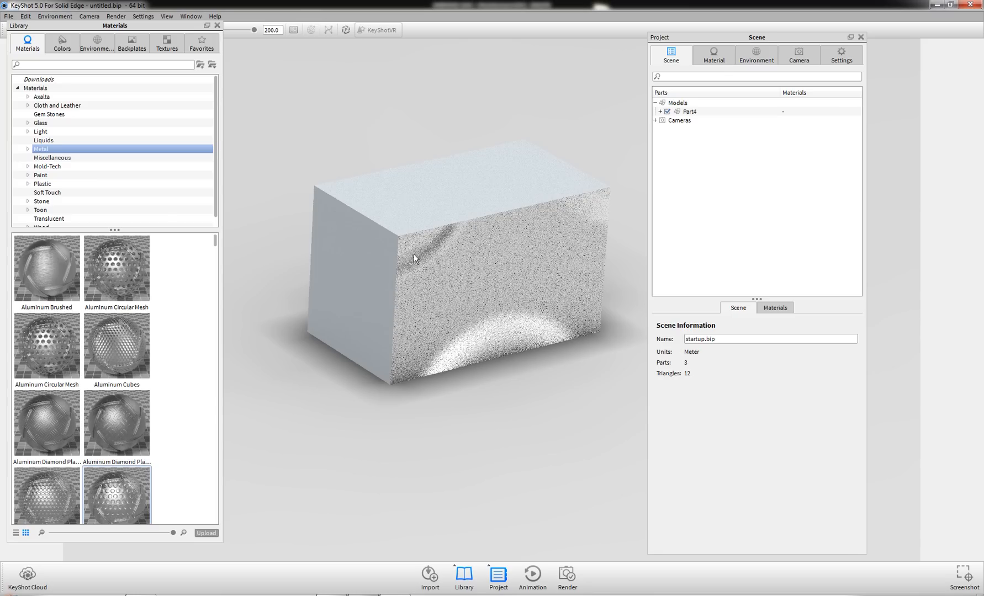
double_click(413, 253)
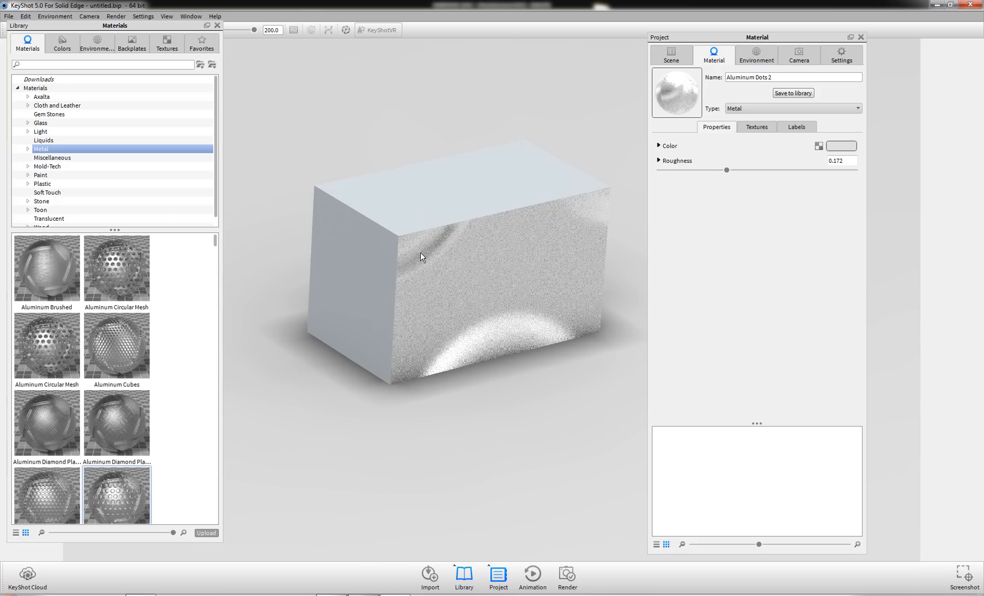
left_click(754, 128)
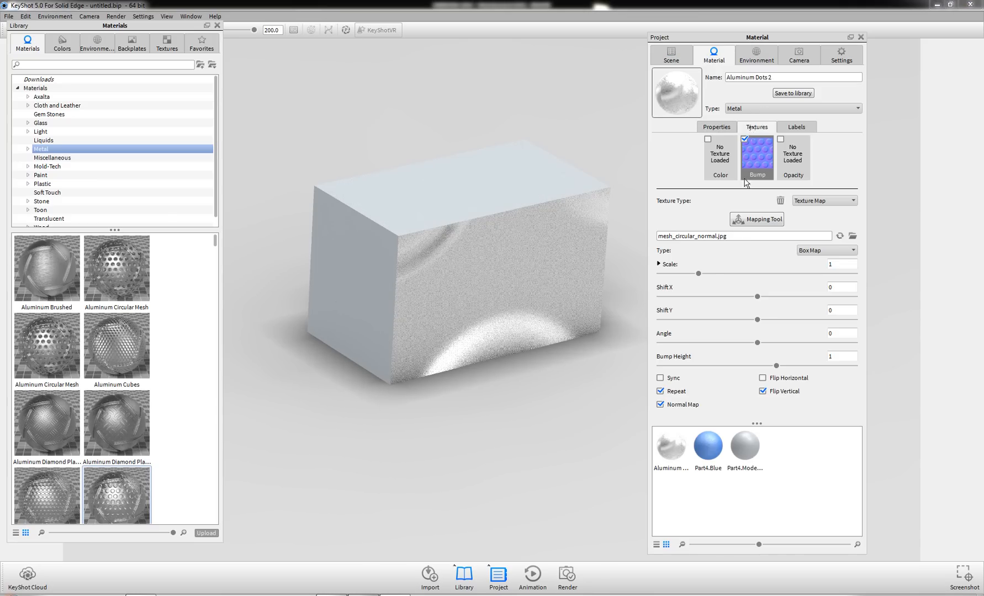
double_click(832, 265)
type(".125")
key("Return")
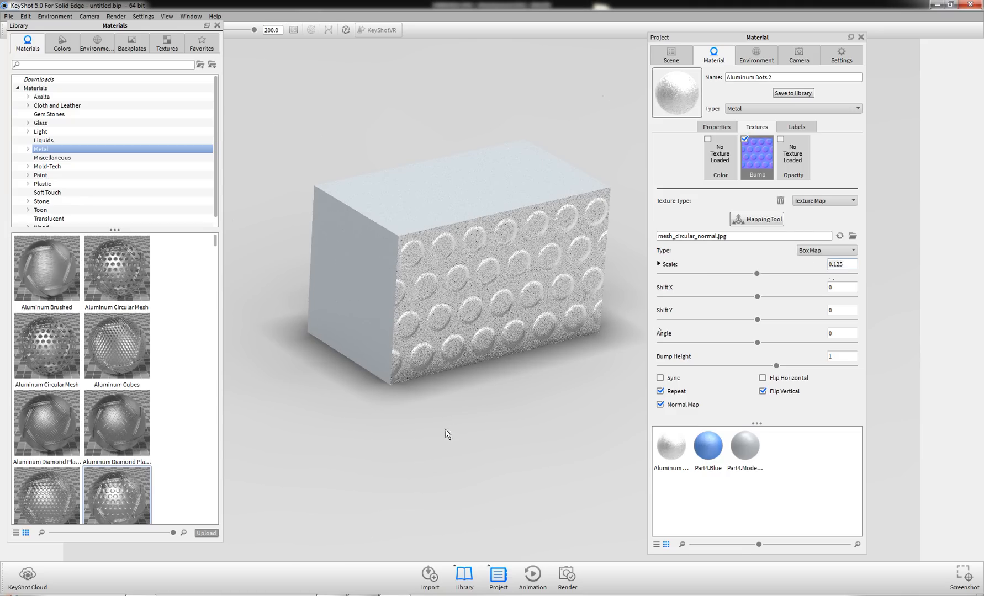
- Apply the Aluminum Circular Mesh metal material to the blue side face and set its texture scale to 0.125
left_click_drag(446, 433, 452, 397)
left_click_drag(257, 338, 319, 330)
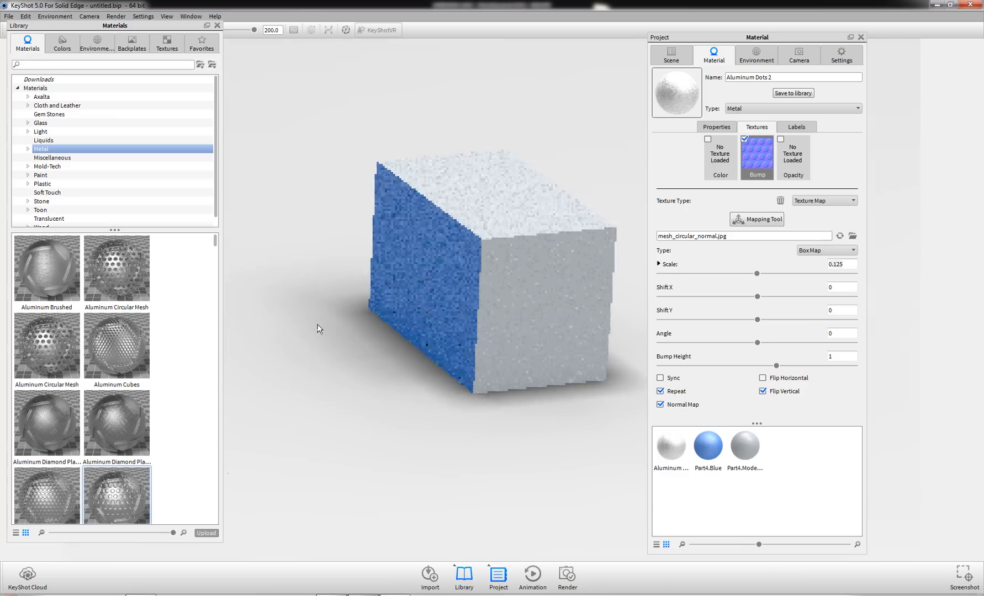
left_click_drag(116, 270, 388, 274)
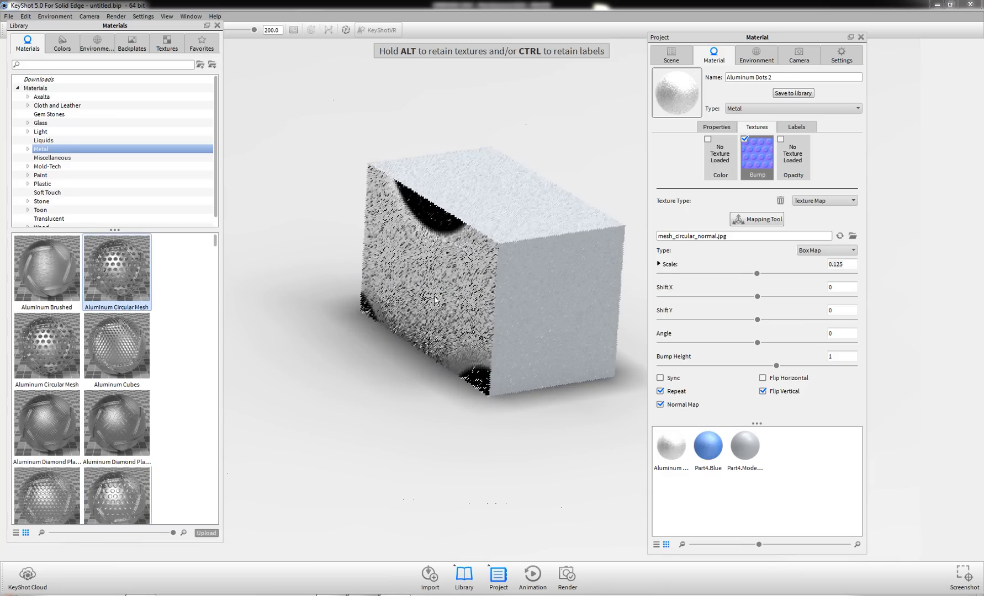
left_click_drag(438, 300, 437, 300)
left_click(757, 127)
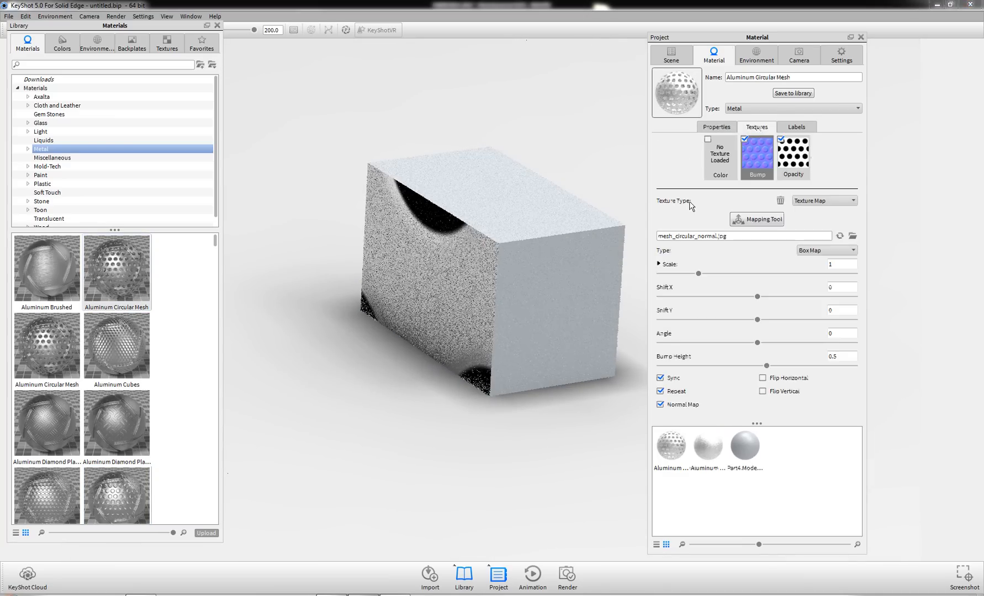
double_click(840, 263)
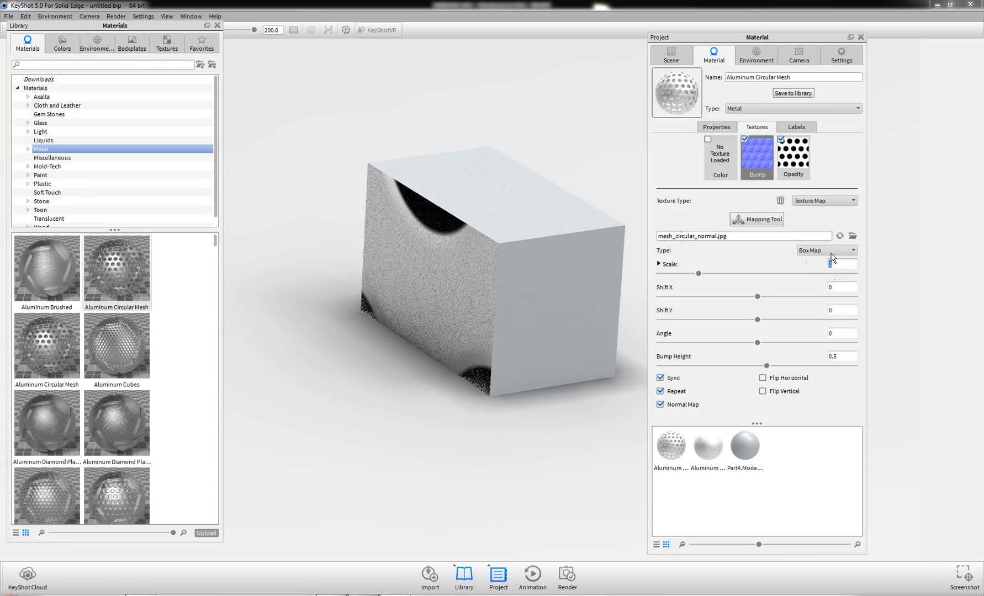
type(".125")
key("Return")
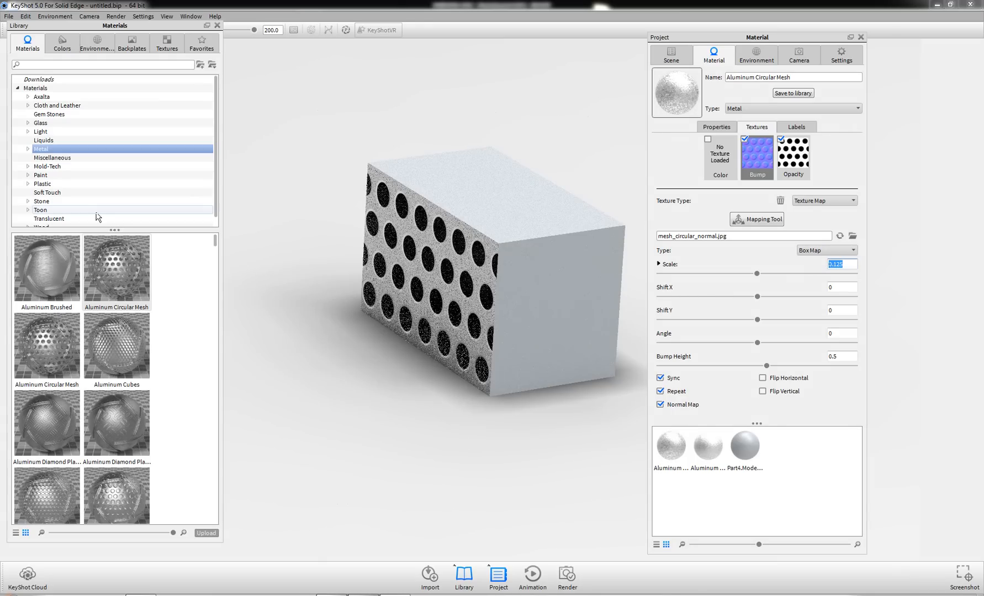
- Apply the Paint Metallic Green material to the box's remaining faces
left_click(73, 175)
scroll(193, 304, "down", 10)
scroll(193, 303, "down", 5)
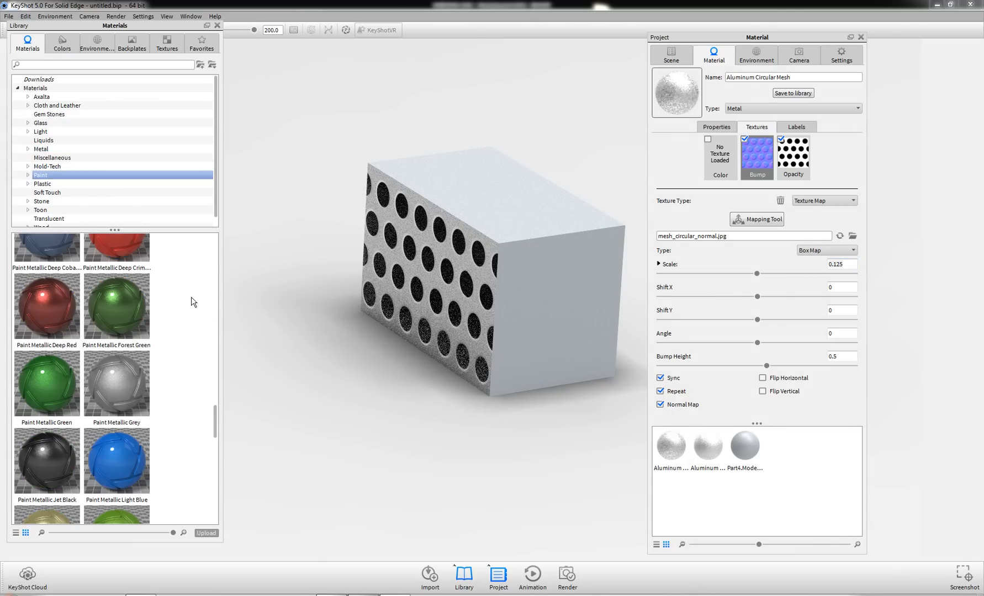
mouse_move(47, 381)
left_mouse_down()
mouse_move(472, 284)
mouse_move(564, 250)
mouse_move(526, 284)
left_mouse_up()
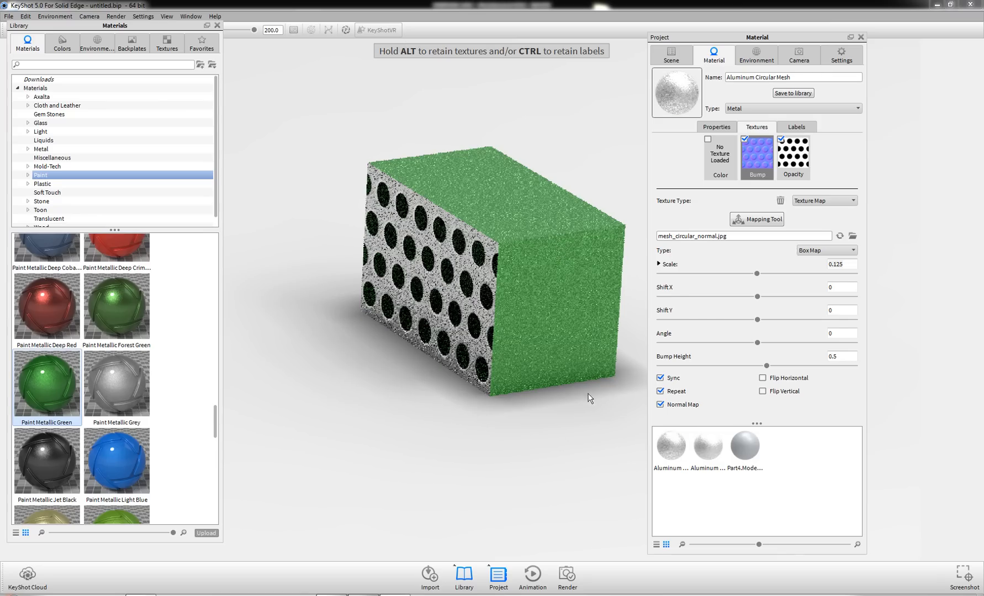
- Examine the perforated, dotted and green faces of the box from several sides and close KeyShot, discarding the changes
mouse_move(307, 428)
left_mouse_down()
mouse_move(413, 395)
mouse_move(575, 391)
mouse_move(608, 354)
mouse_move(595, 384)
left_mouse_up()
scroll(498, 264, "up", 4)
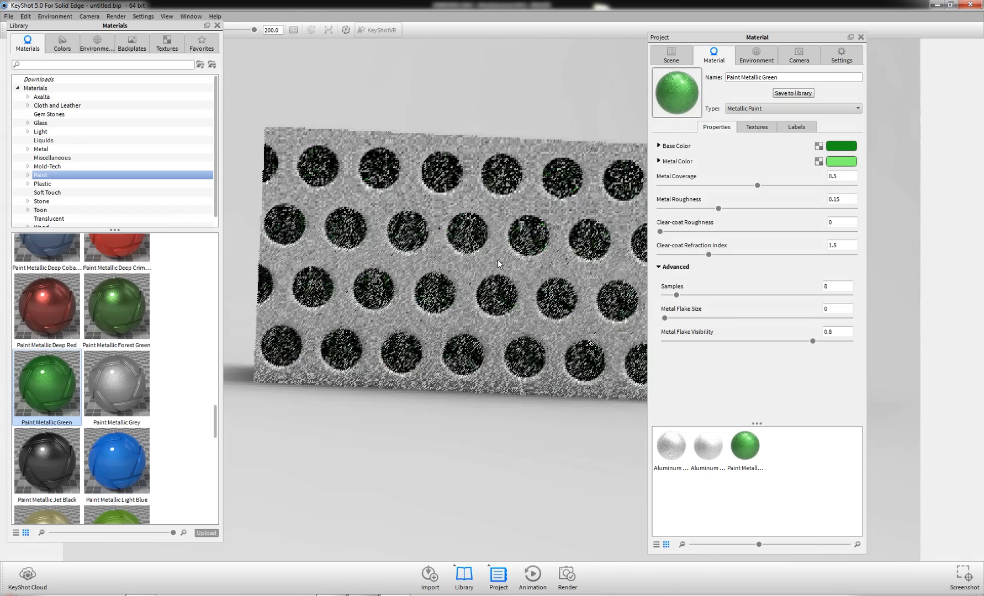
left_click_drag(498, 265, 448, 371)
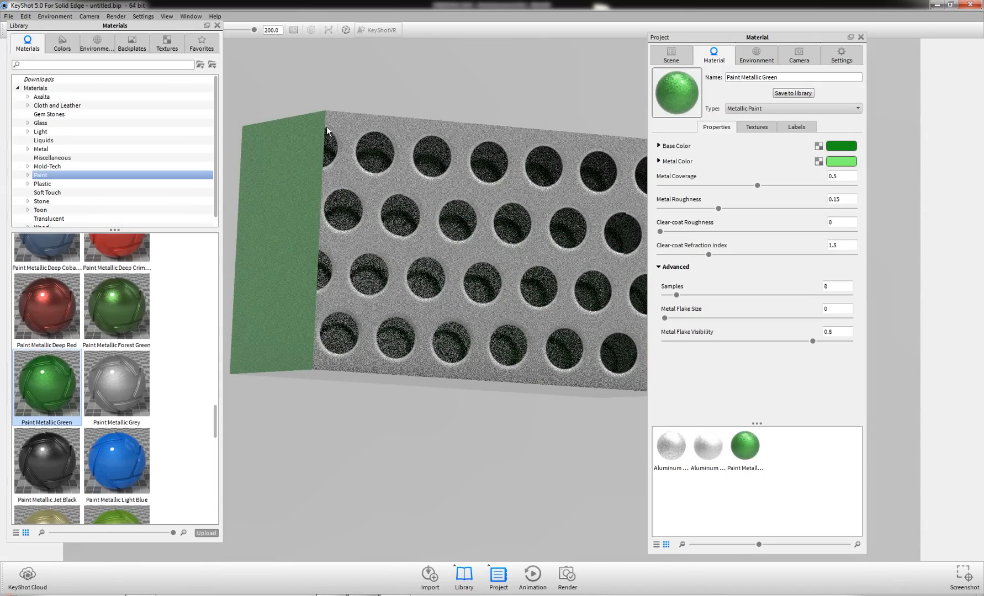
left_click_drag(303, 216, 419, 287)
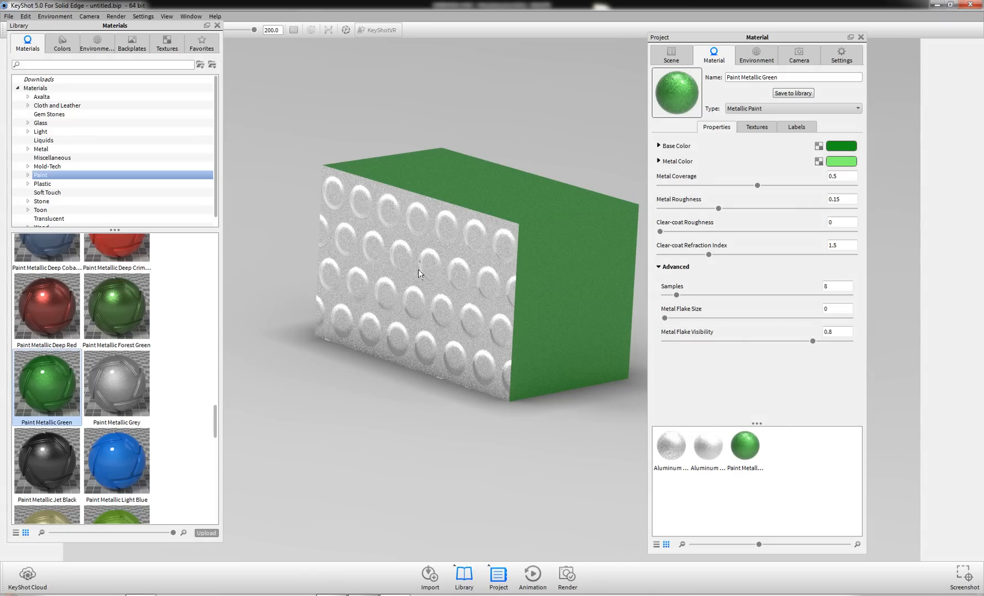
left_click_drag(555, 212, 553, 255)
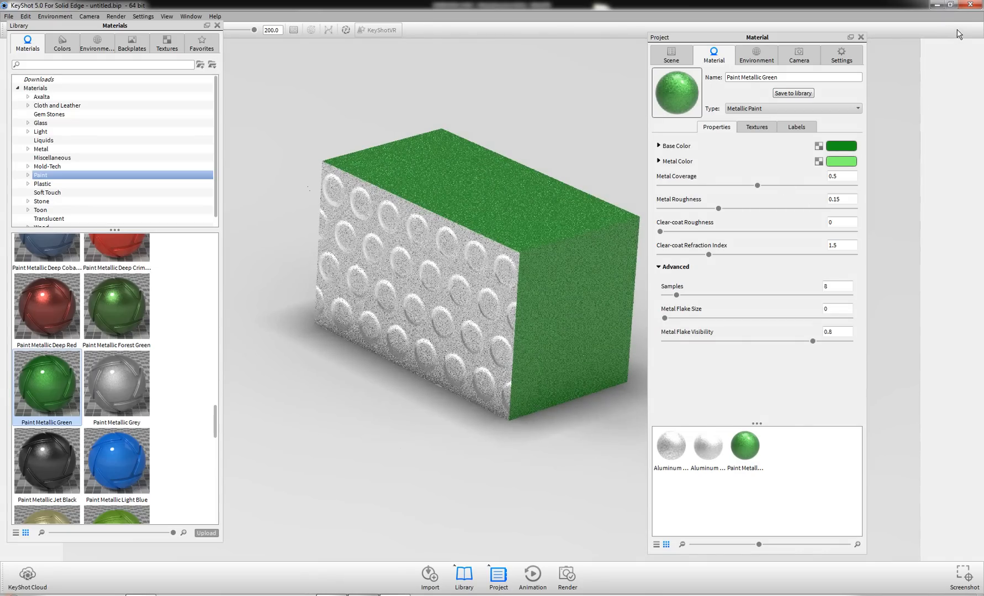
left_click(979, 4)
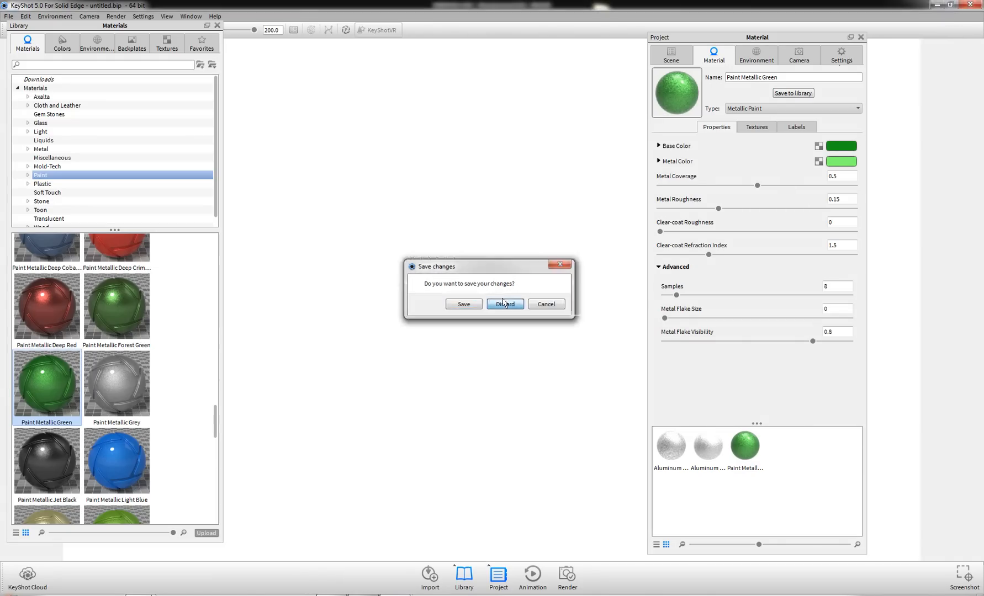
left_click(505, 304)
- Close the box part and return to the calculator assembly, bringing the whole calculator into view
left_click(979, 16)
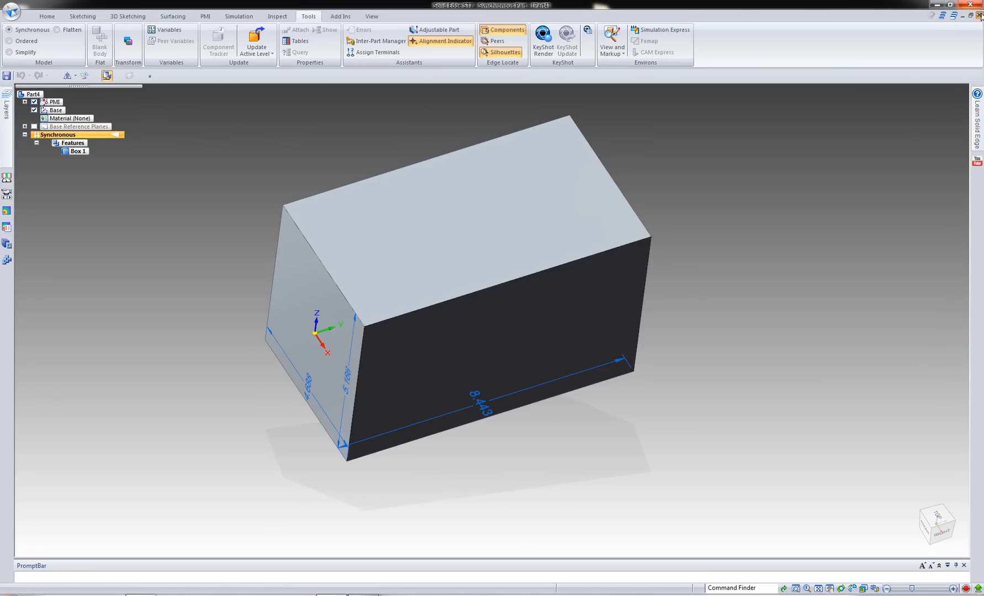
left_click(503, 342)
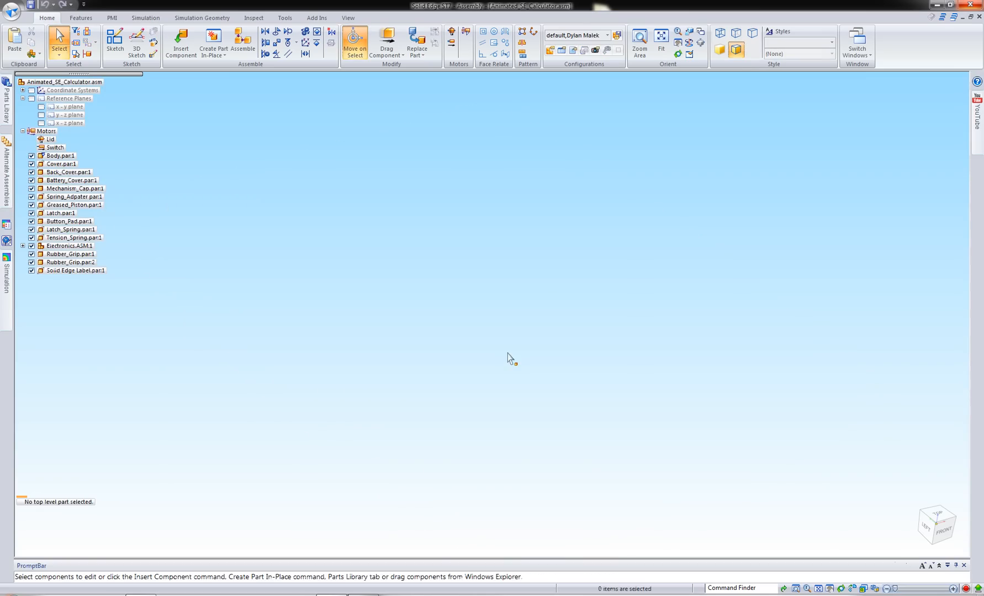
scroll(405, 354, "down", 4)
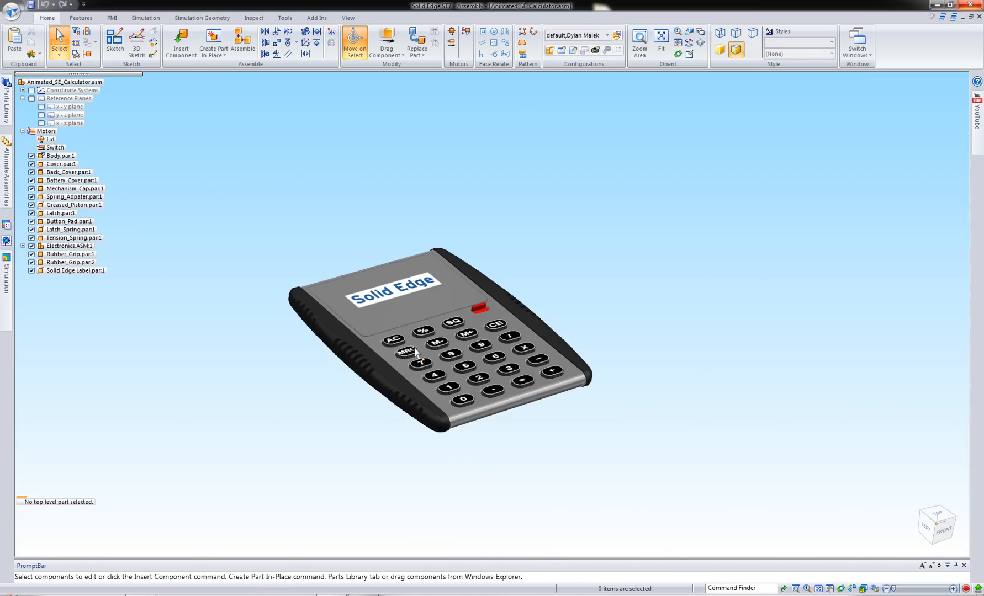
mouse_move(579, 331)
middle_mouse_down()
mouse_move(571, 254)
mouse_move(570, 315)
middle_mouse_up()
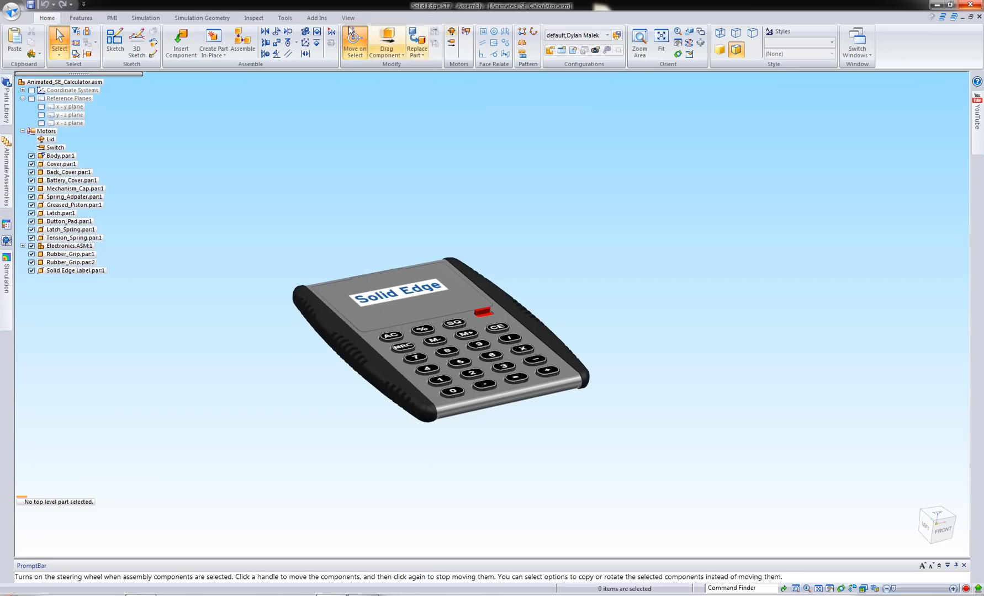
- Set the KeyShot options to the 1280 x 780 HD output size preset with a slightly higher output quality
left_click(348, 18)
left_click(285, 18)
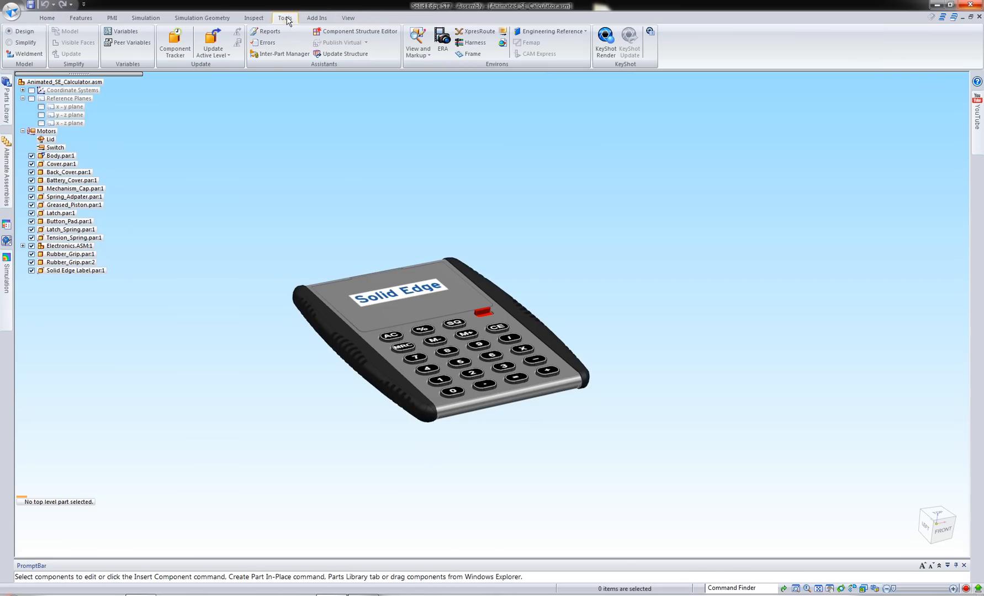
left_click(650, 34)
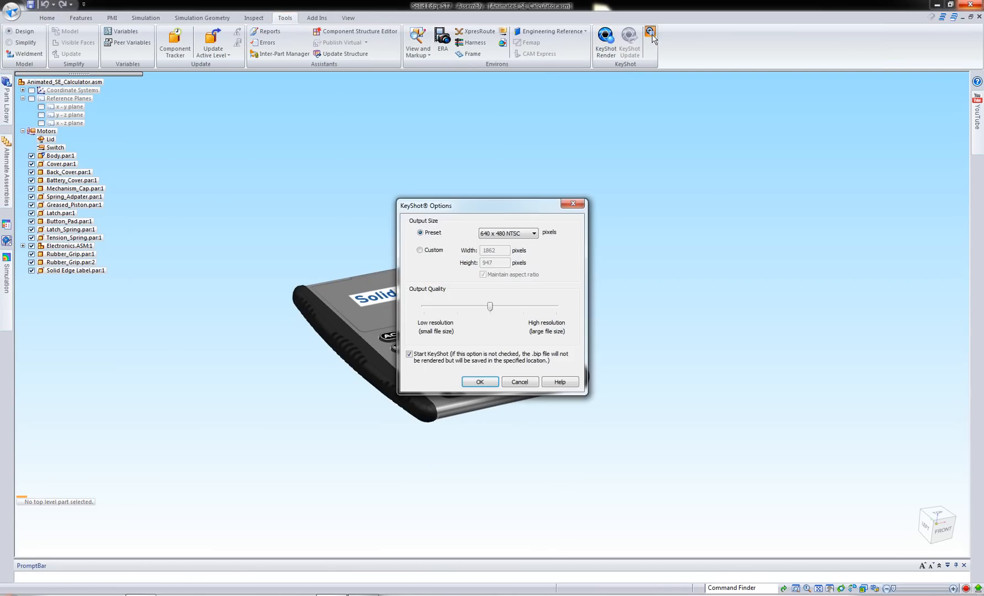
left_click(496, 235)
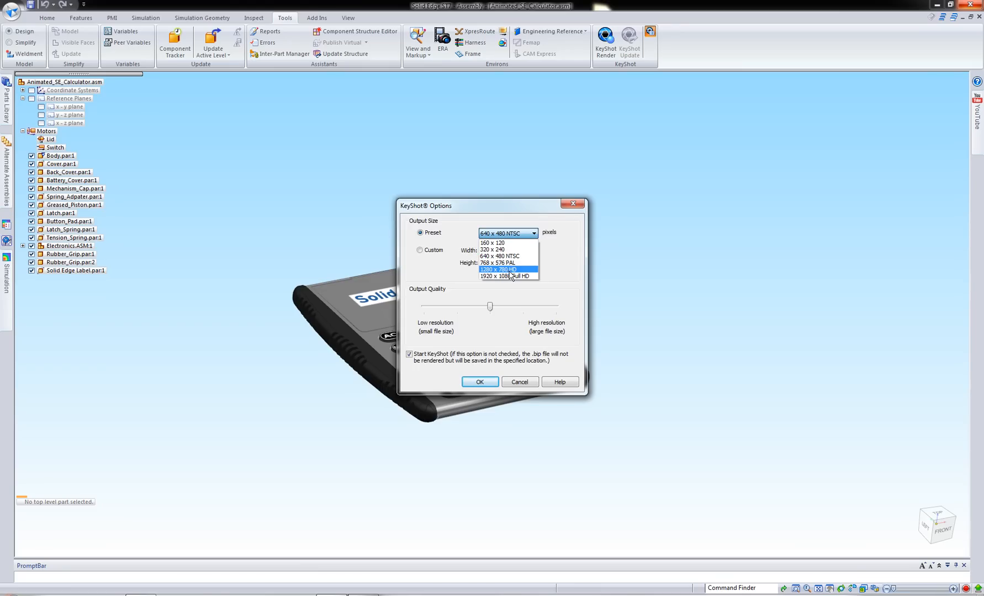
left_click(515, 269)
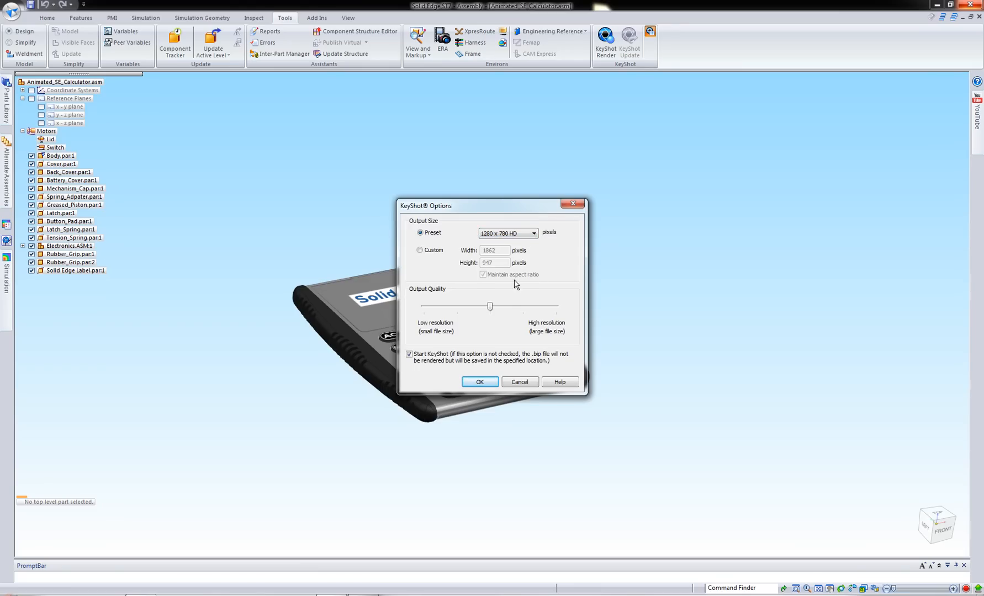
left_click_drag(491, 308, 515, 312)
left_click(476, 382)
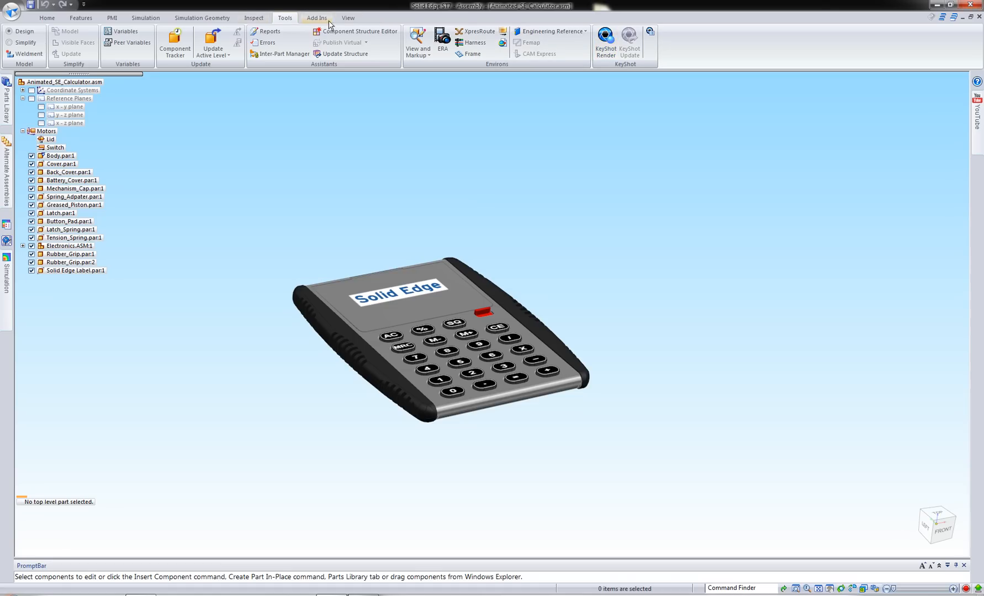
- Open the assembly's animation editor and send Animation_1 to KeyShot at the 1280 x 780 HD preset, maximizing the KeyShot window
left_click(47, 19)
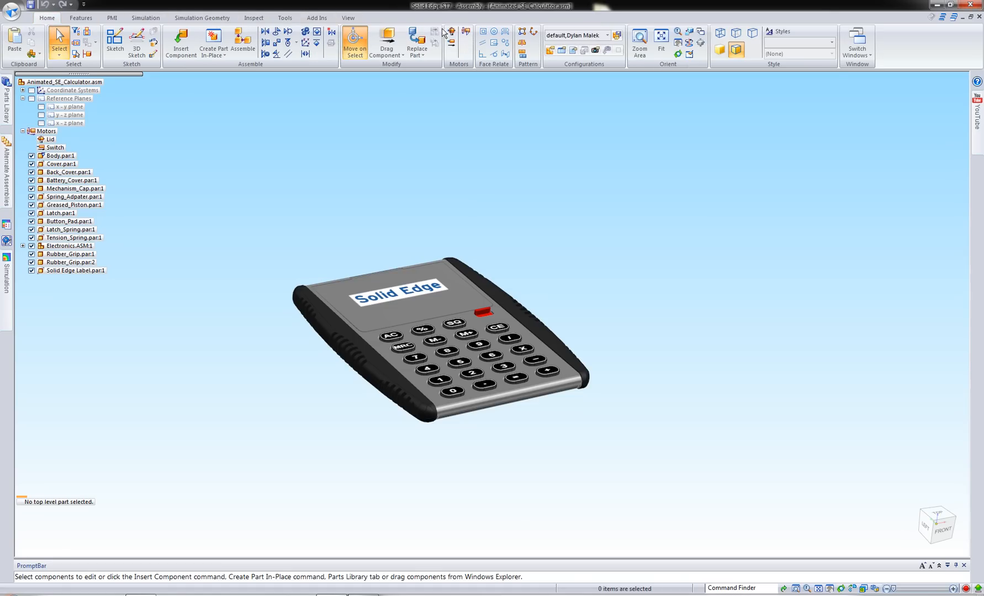
left_click(463, 37)
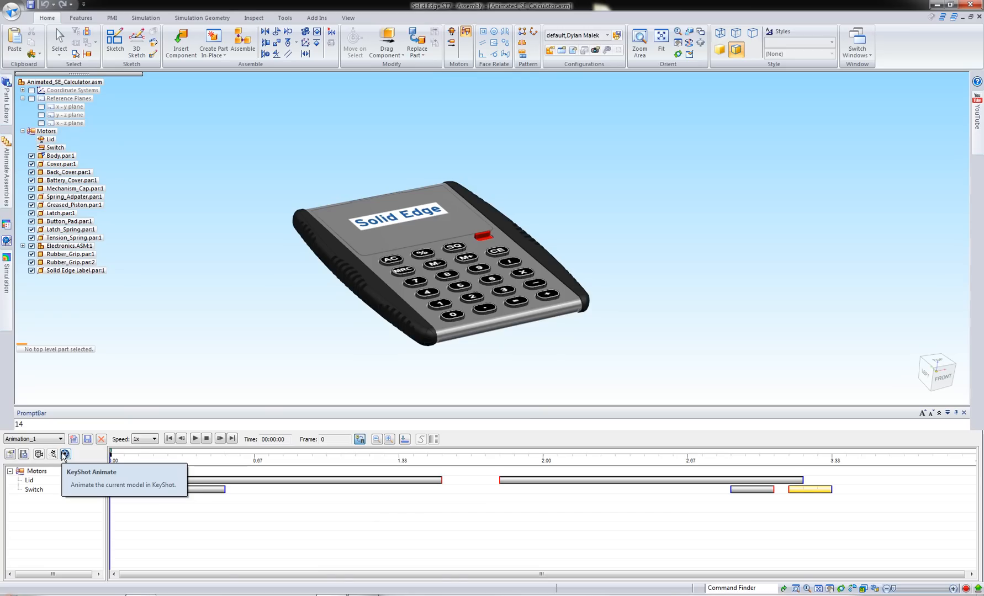
left_click(64, 454)
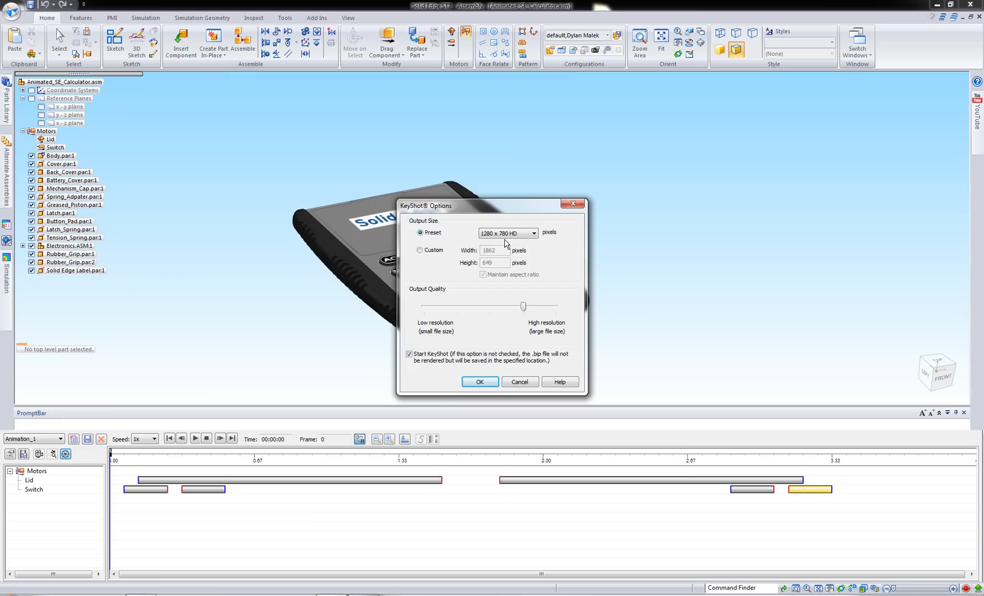
left_click(480, 382)
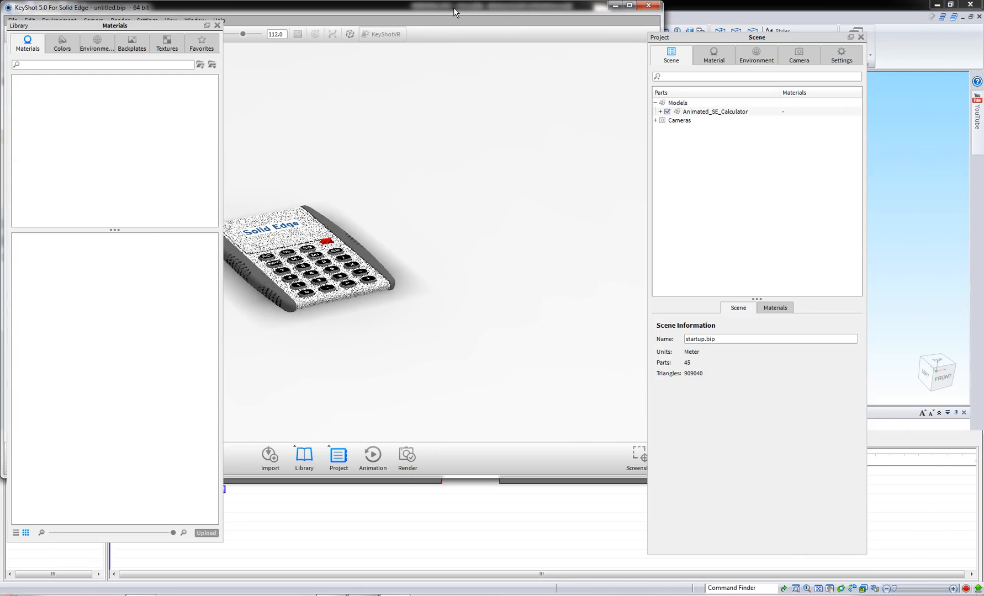
double_click(453, 7)
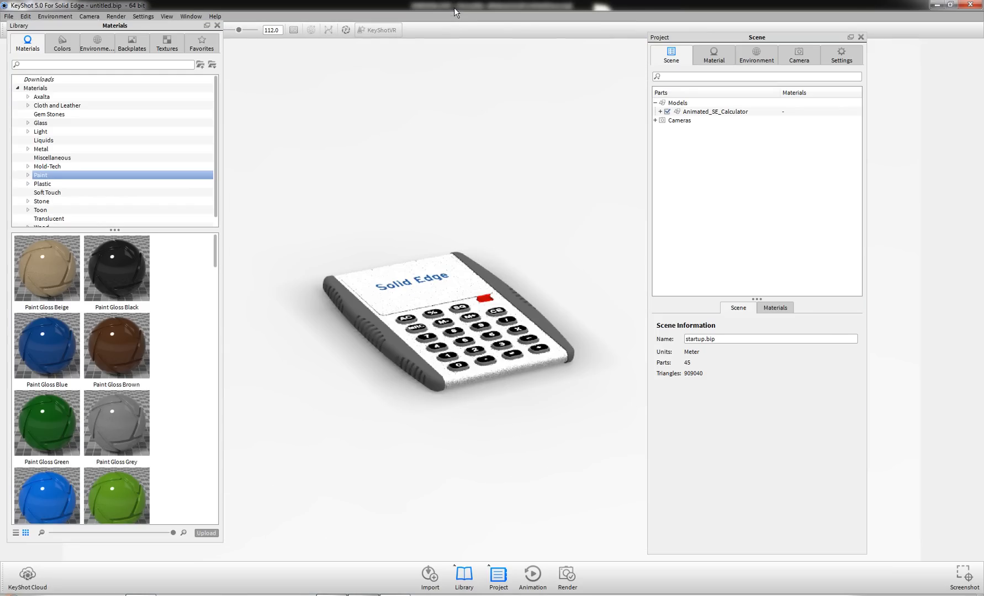
- Show the KeyShot animation timeline and close the material library that covers it
scroll(485, 229, "up", 5)
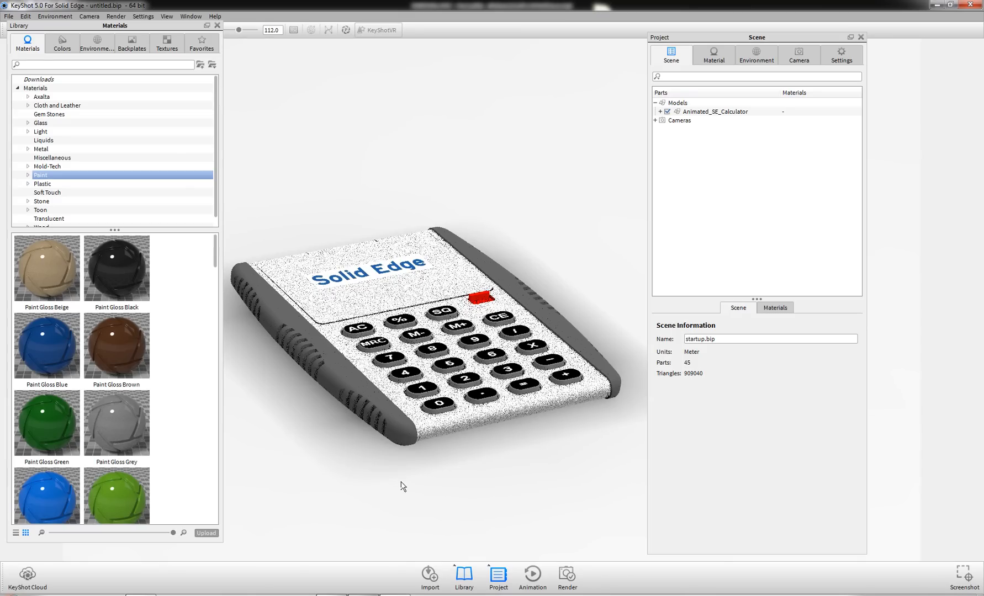
left_click(533, 585)
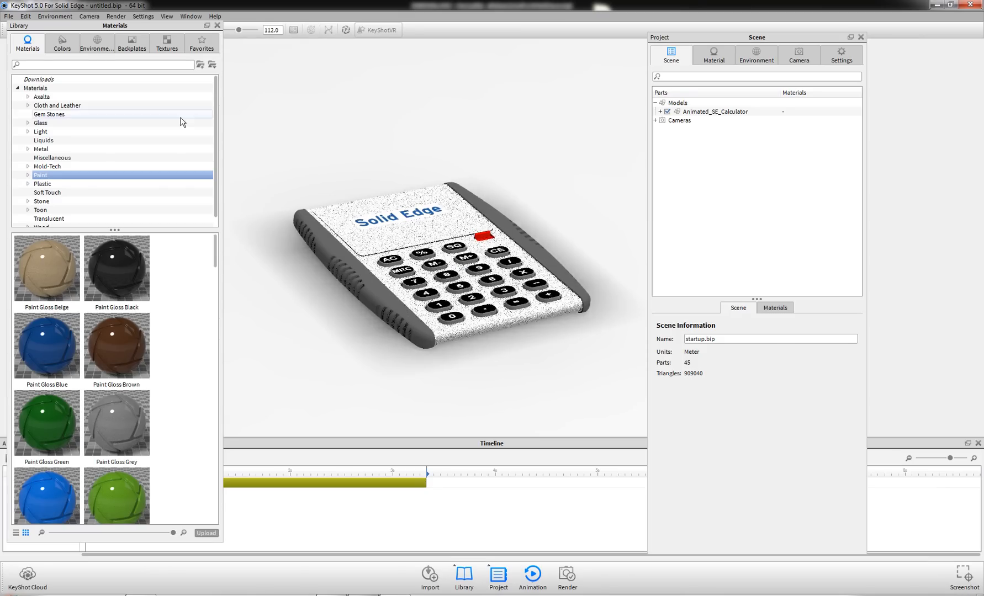
left_click_drag(161, 26, 222, 34)
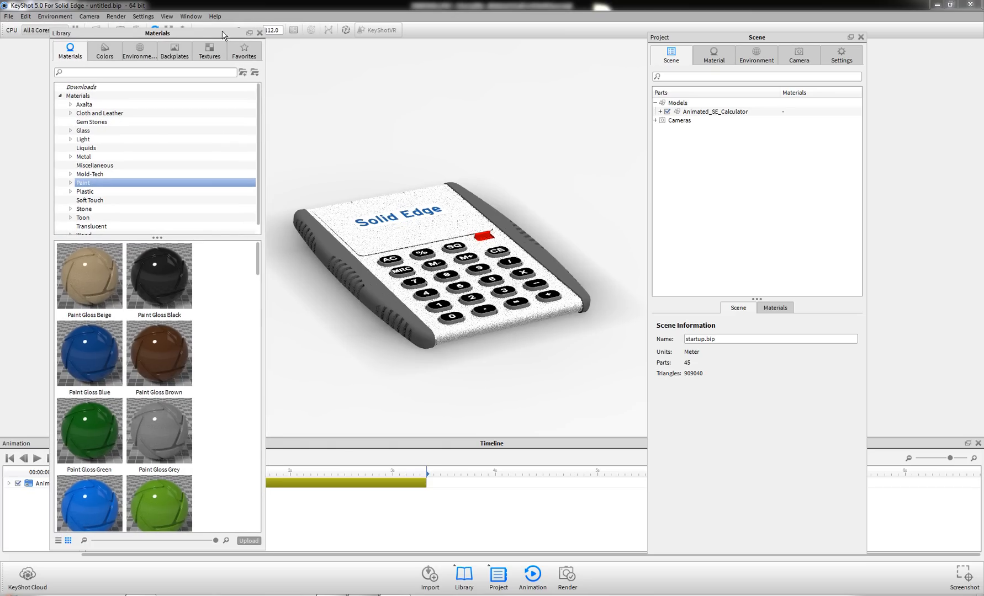
left_click(260, 33)
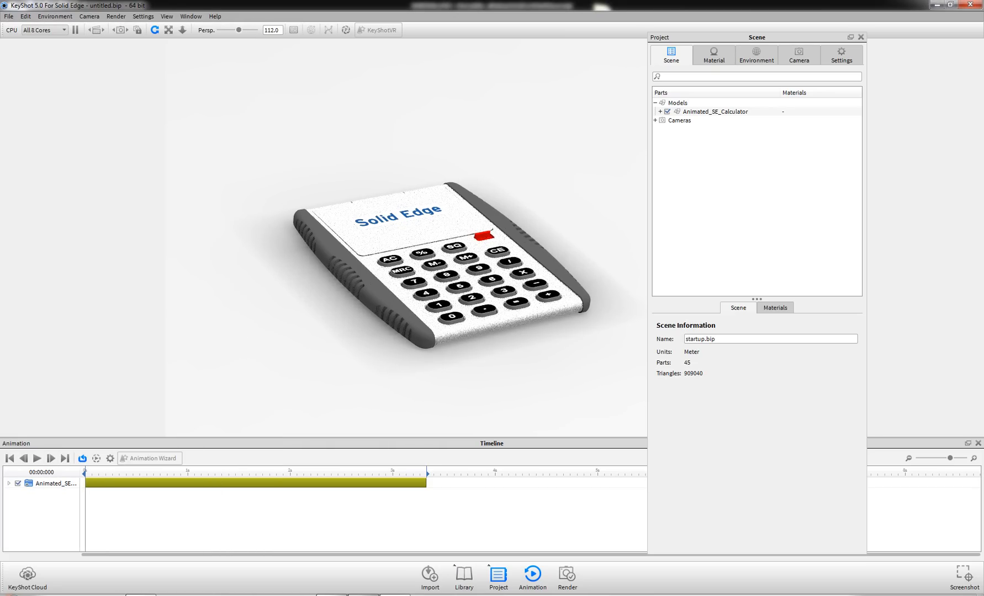
left_click(534, 575)
left_click(536, 579)
- Play the calculator's animation, turn off looping and play it once more, closing the timeline at the end
left_click(308, 485)
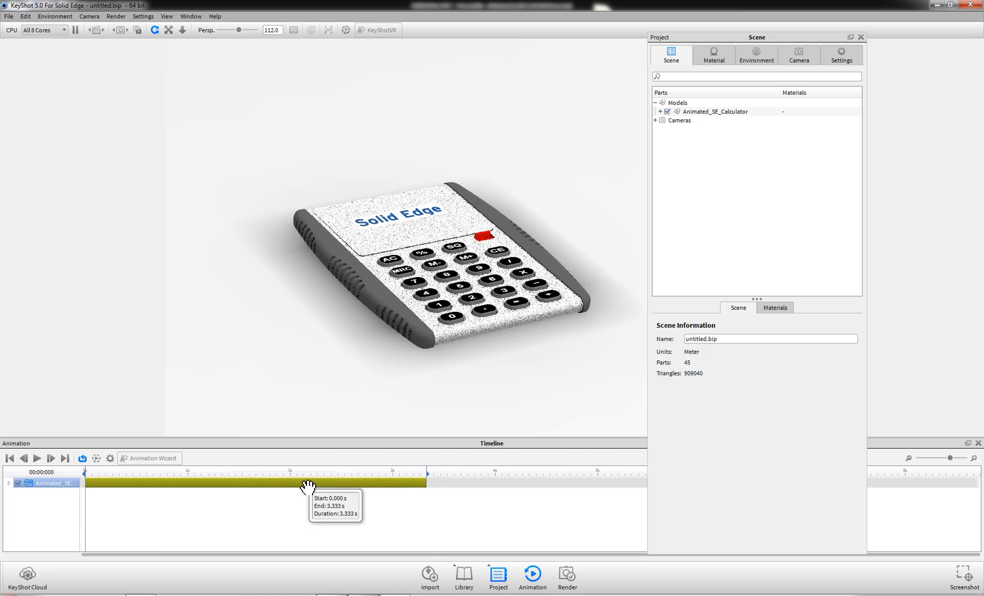
left_click(37, 460)
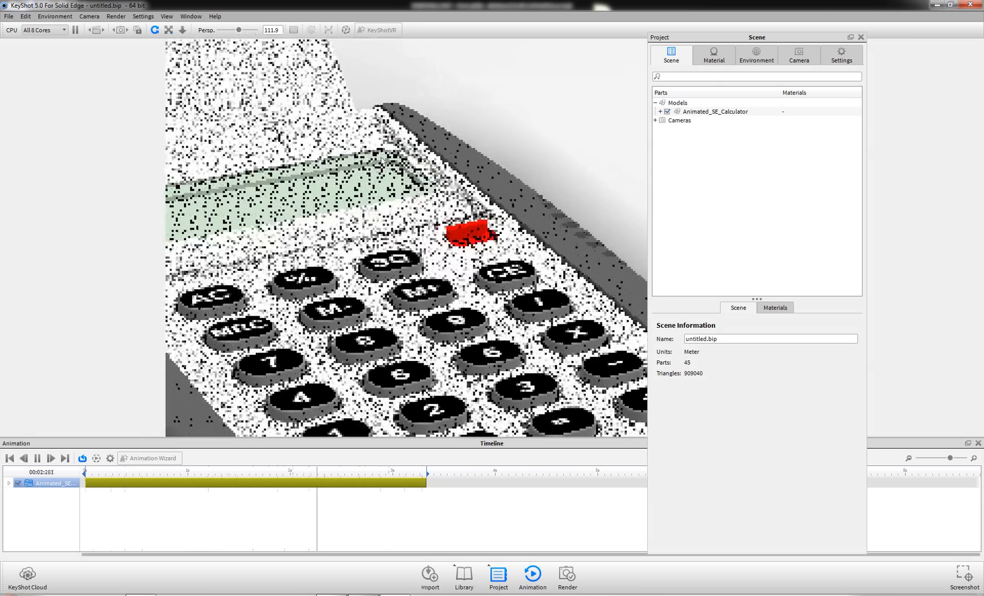
left_click(83, 459)
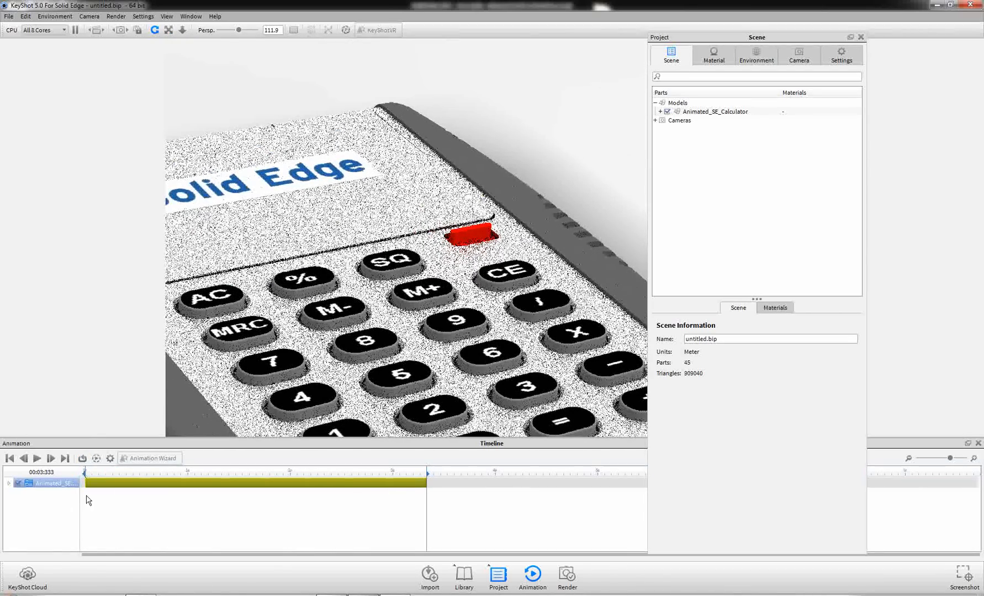
left_click(36, 458)
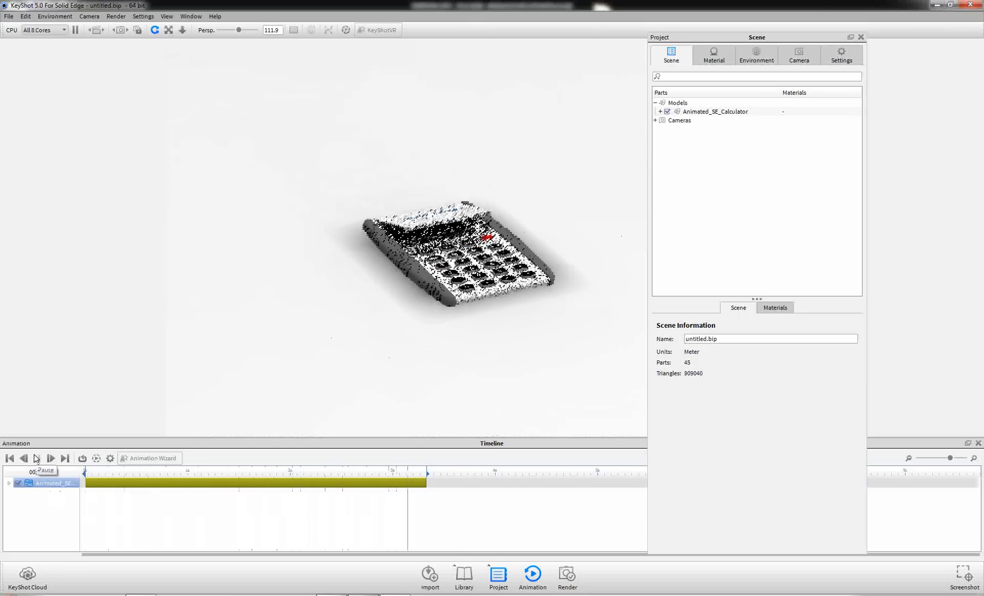
left_click(538, 584)
scroll(500, 512, "up", 5)
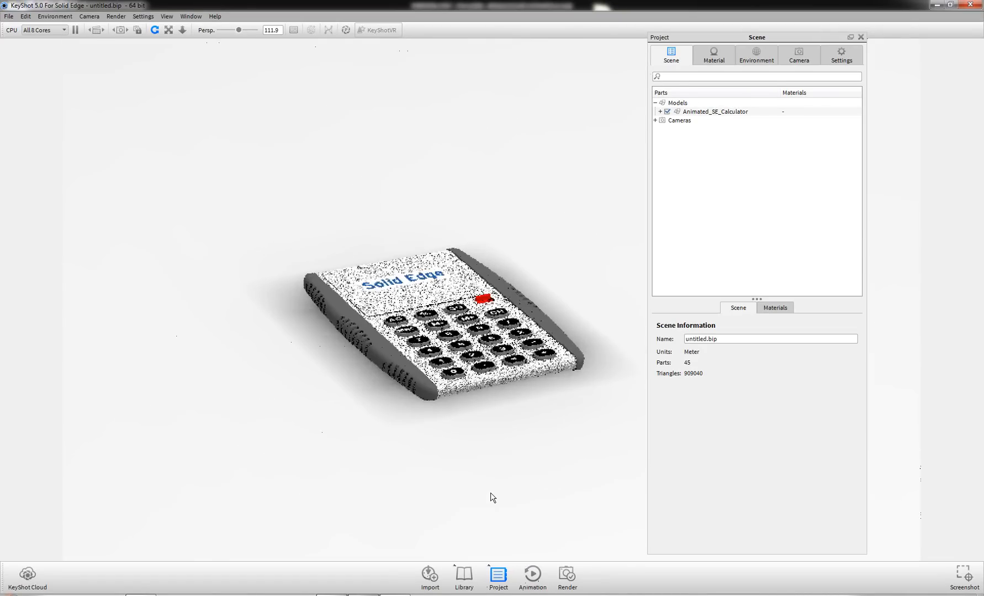
- Apply the Paint Metallic Saphire Blue material from the library to the calculator's cover, body and battery cover
left_click(463, 577)
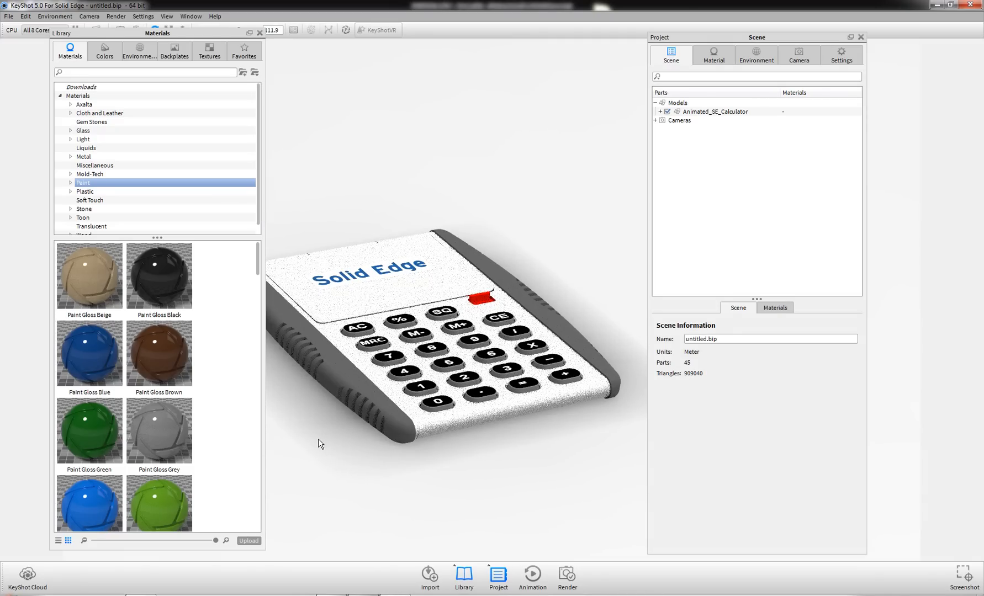
left_click_drag(325, 438, 389, 445)
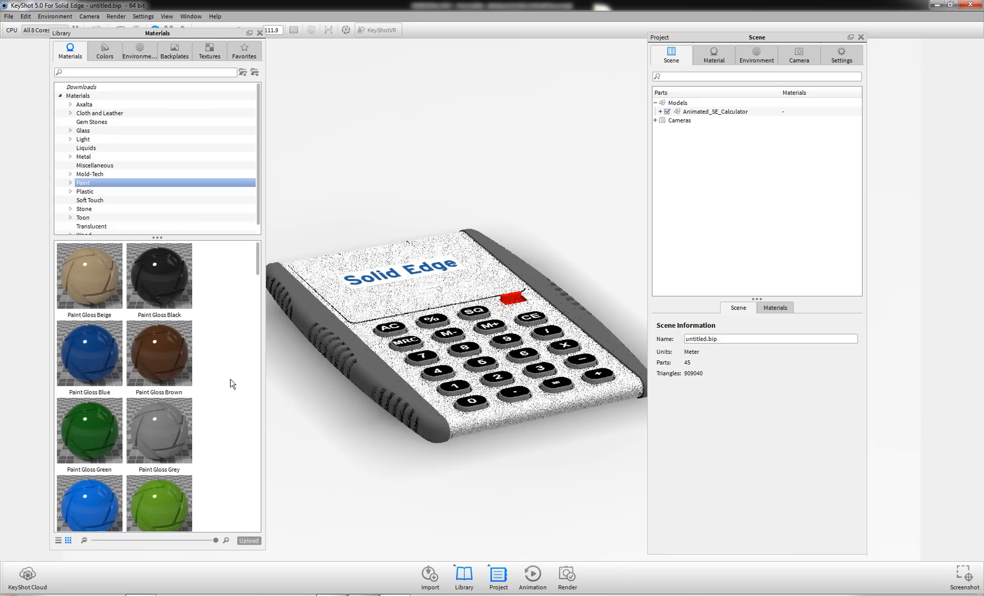
left_click_drag(258, 259, 262, 501)
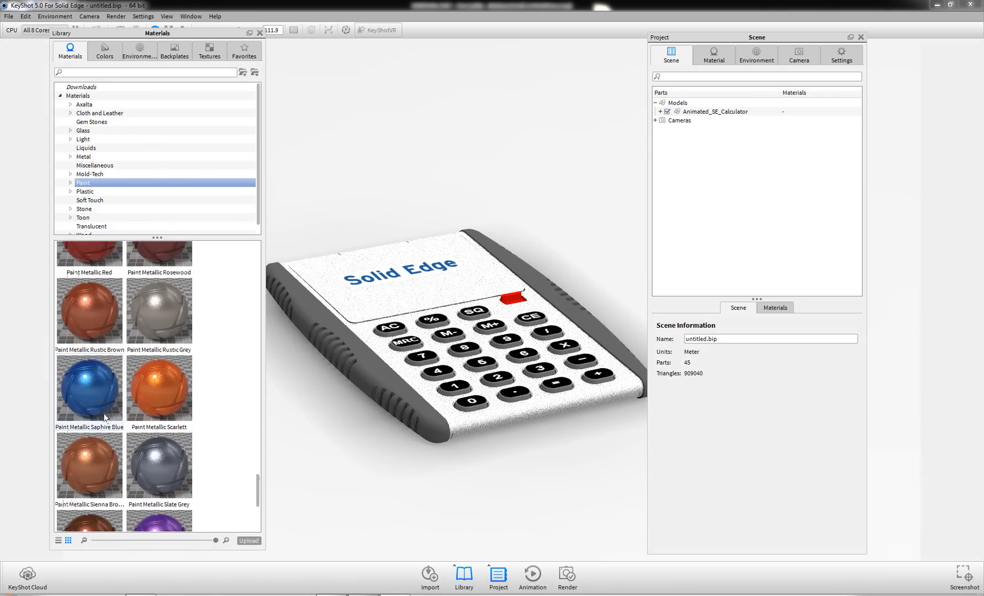
left_click_drag(99, 400, 359, 303)
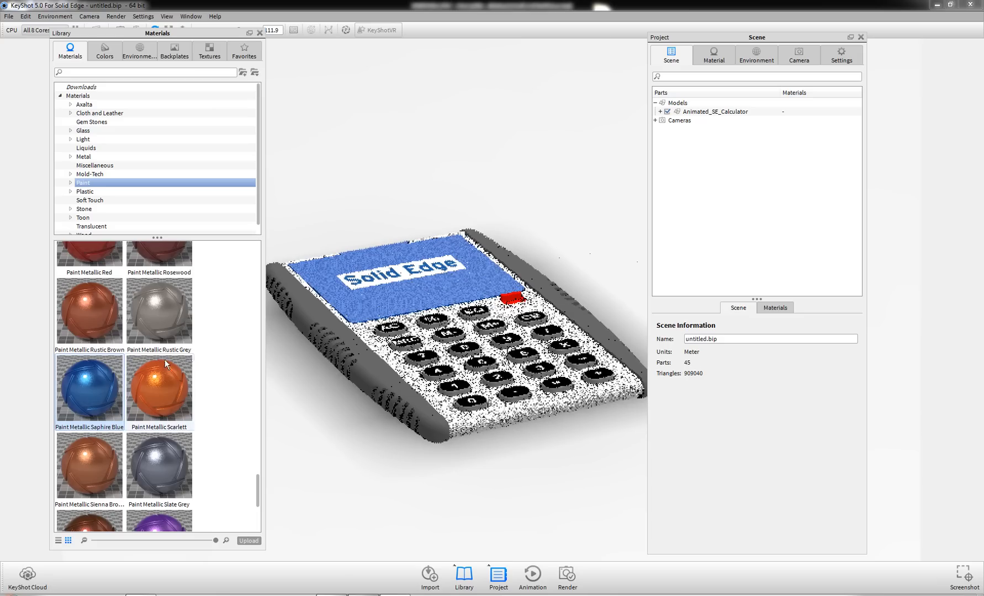
left_click_drag(106, 385, 473, 420)
left_click(474, 423)
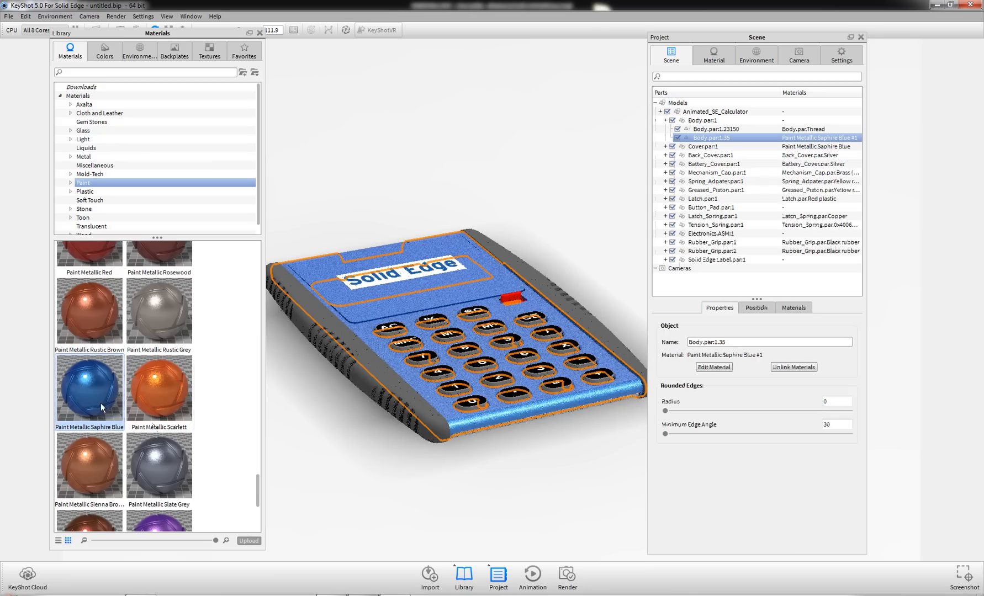
left_click_drag(102, 409, 500, 430)
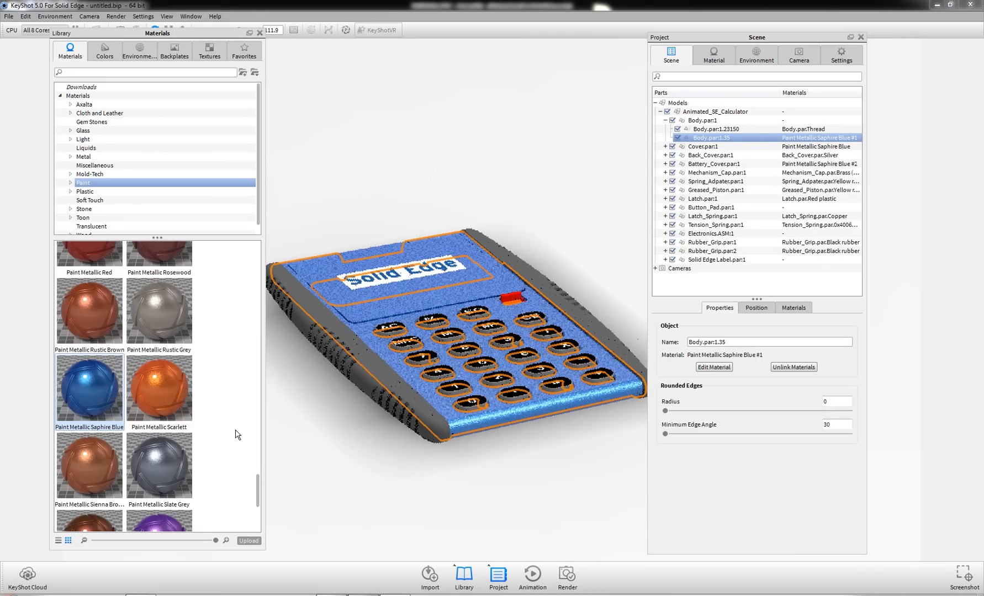
- Apply the Soft Touch Black material to the calculator's button pad
scroll(463, 424, "up", 3)
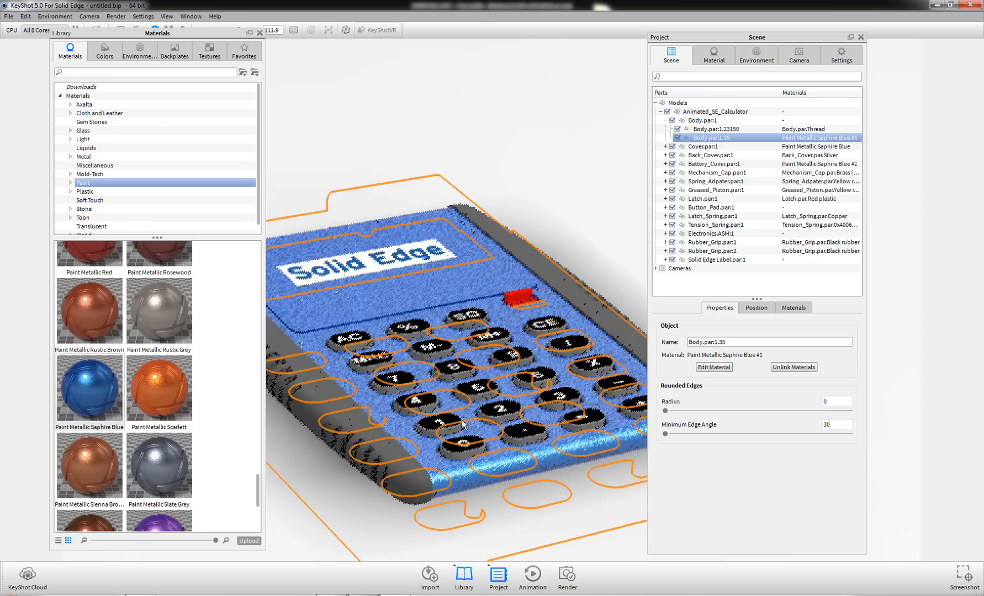
scroll(419, 411, "up", 2)
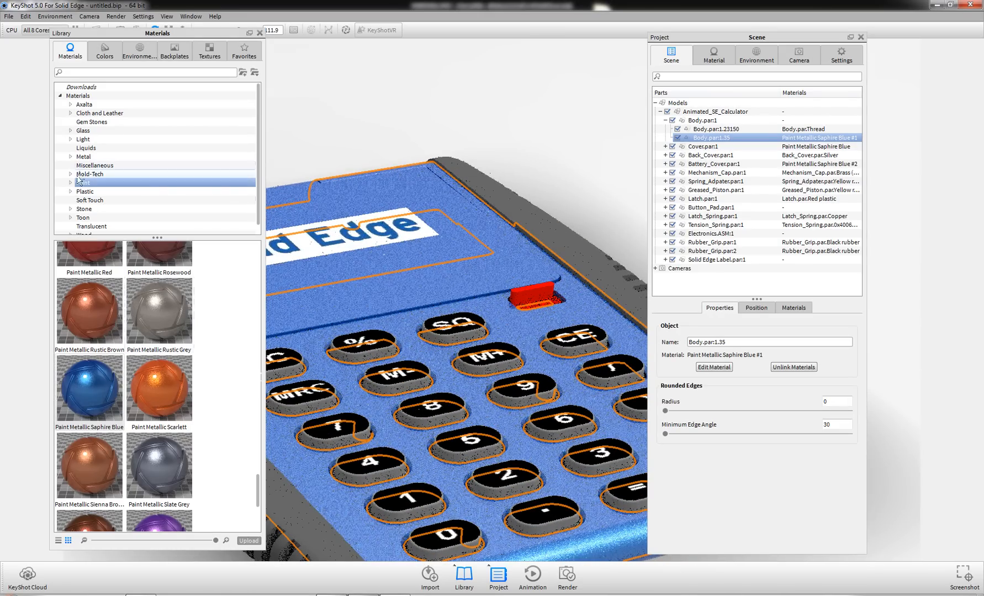
left_click(90, 200)
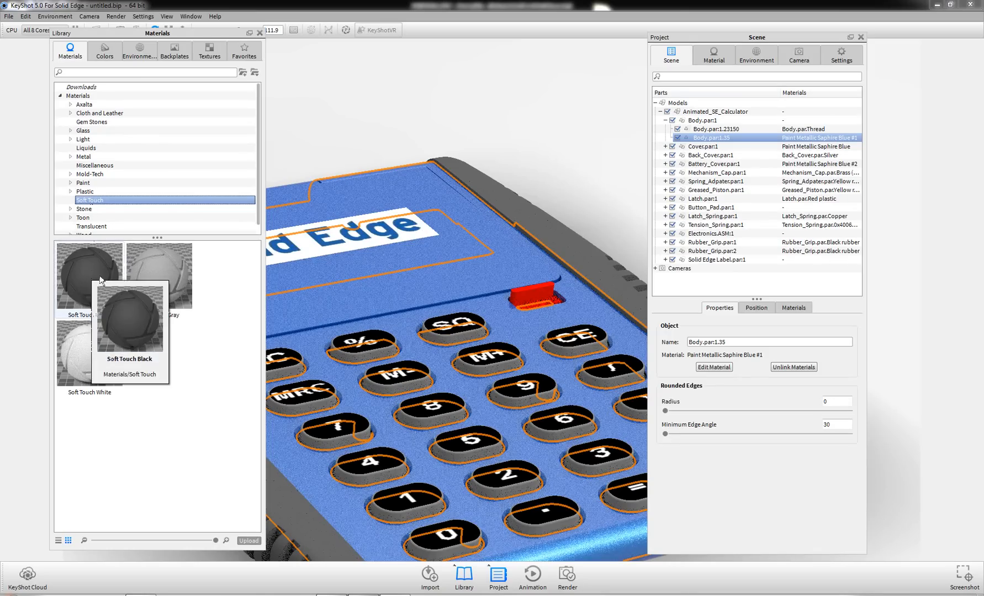
left_click_drag(102, 281, 407, 412)
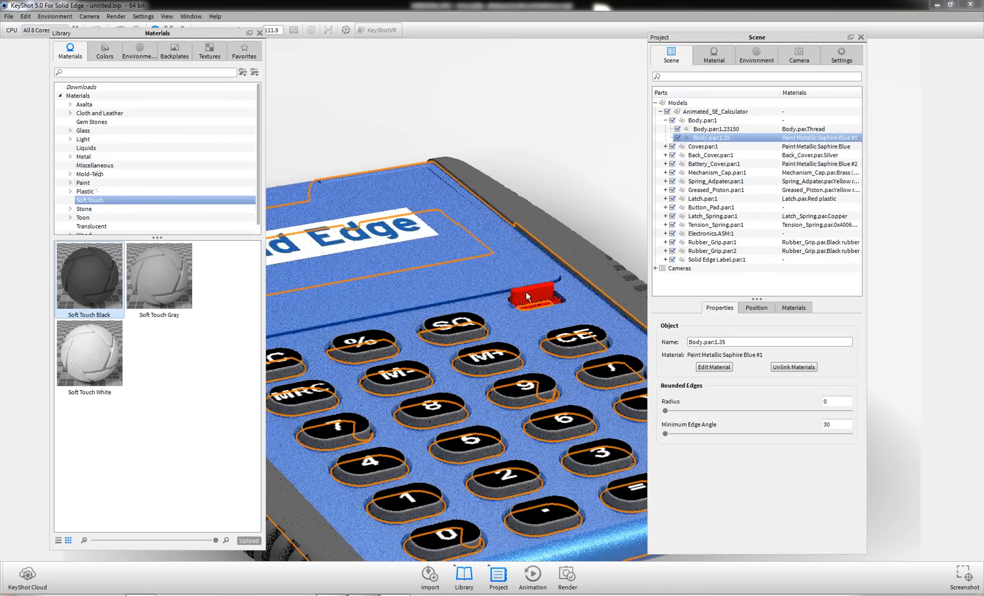
- Apply the Clear Shiny Plastic Red material to the latch above the CE key
left_click(95, 192)
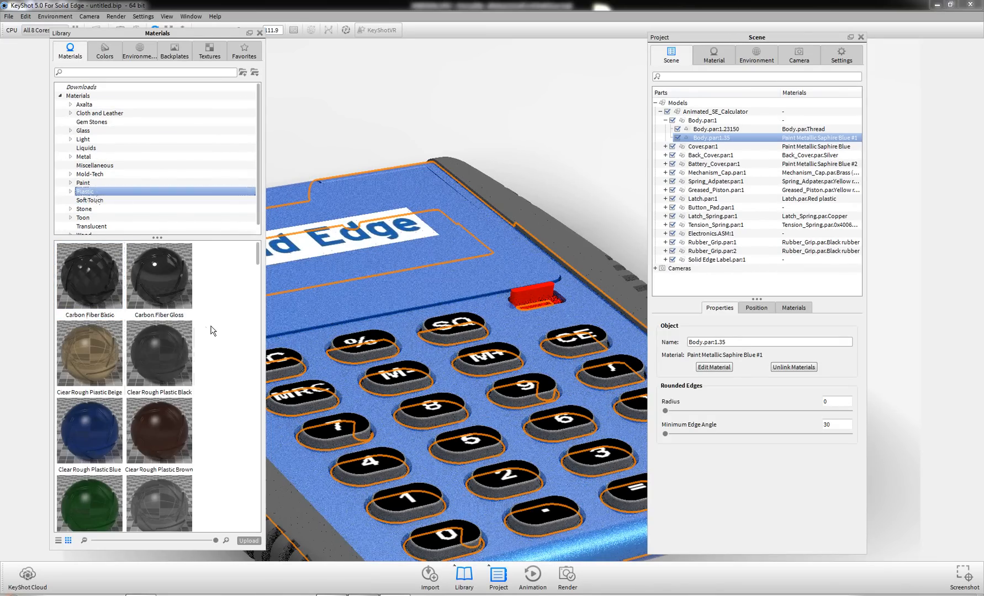
scroll(212, 329, "down", 5)
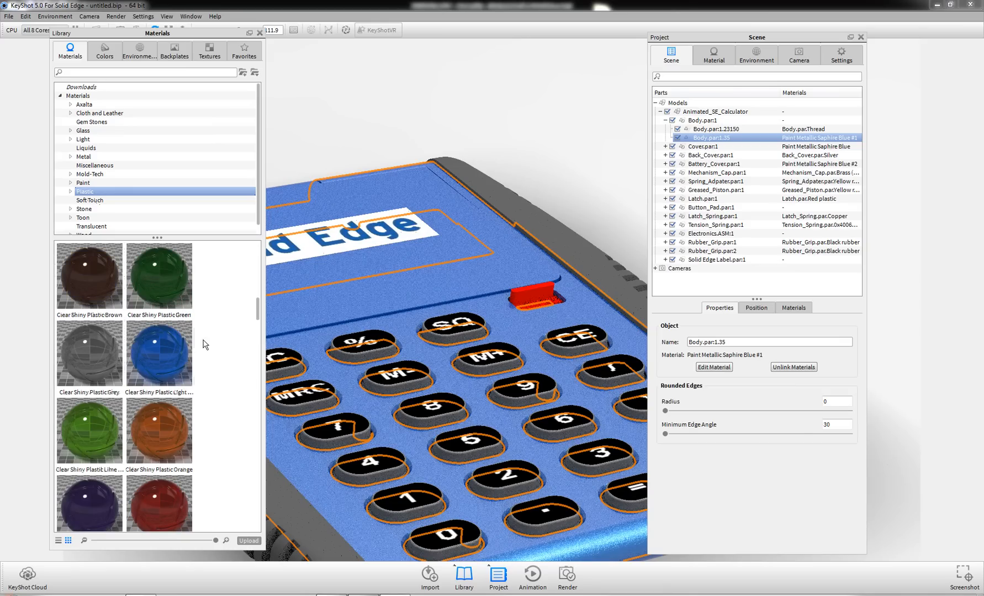
left_click_drag(176, 500, 558, 300)
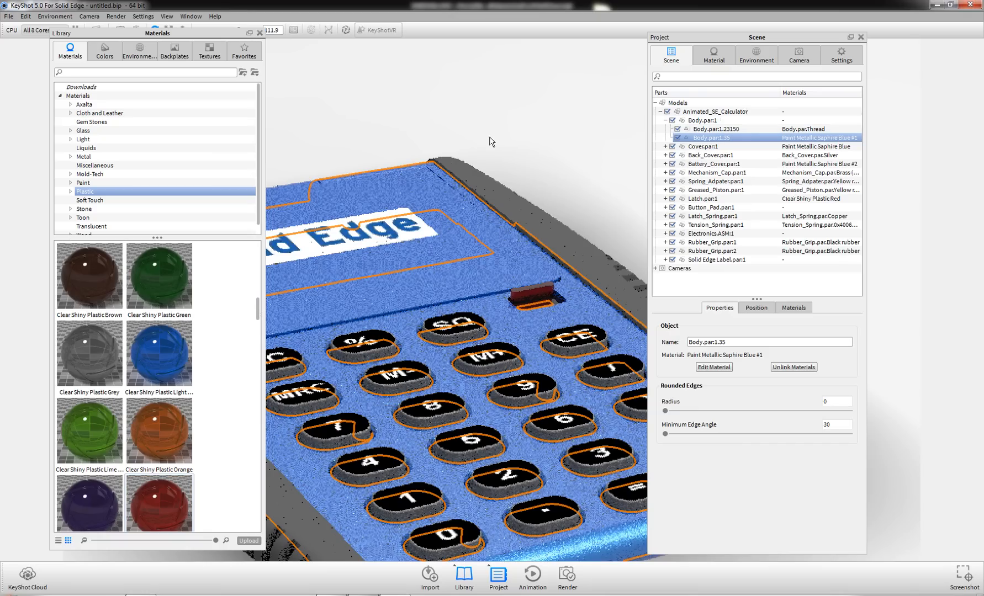
- Hide the cover geometry Cover.par:1.93 and the label face Solid Edge Label.par:1.26 in the scene
left_click_drag(490, 141, 485, 142)
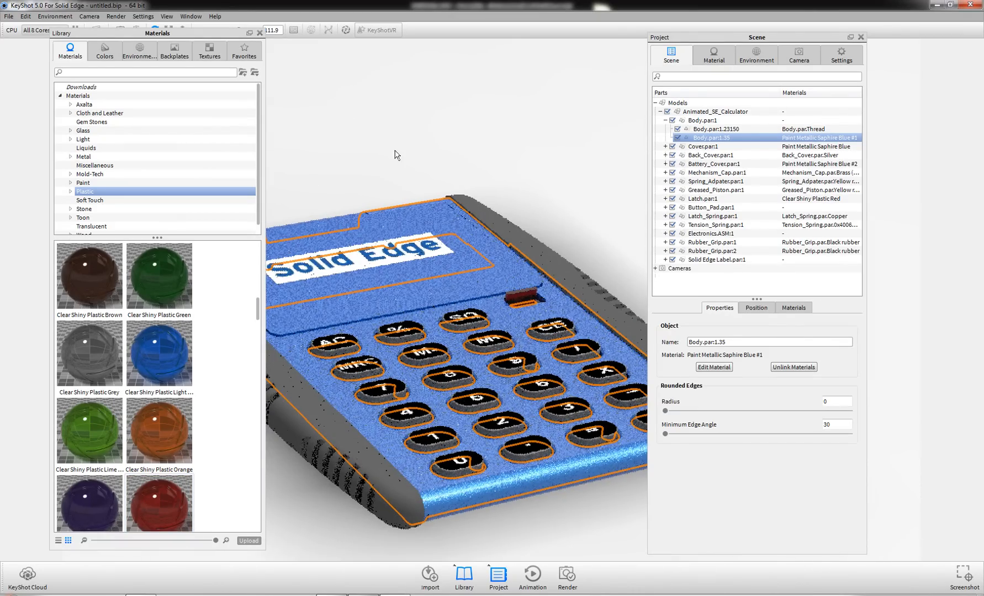
left_click(422, 219)
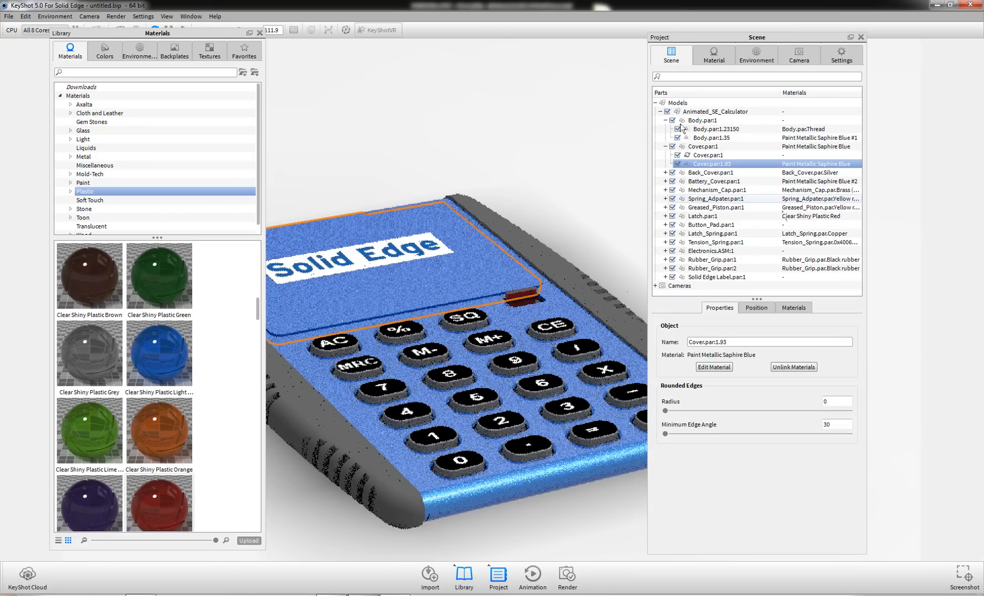
left_click(677, 164)
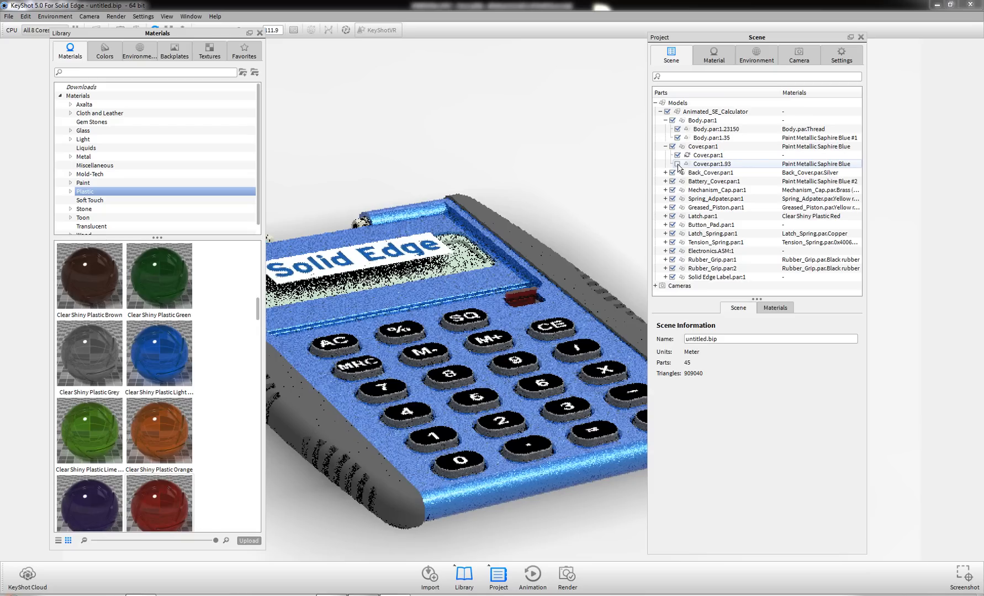
left_click(401, 259)
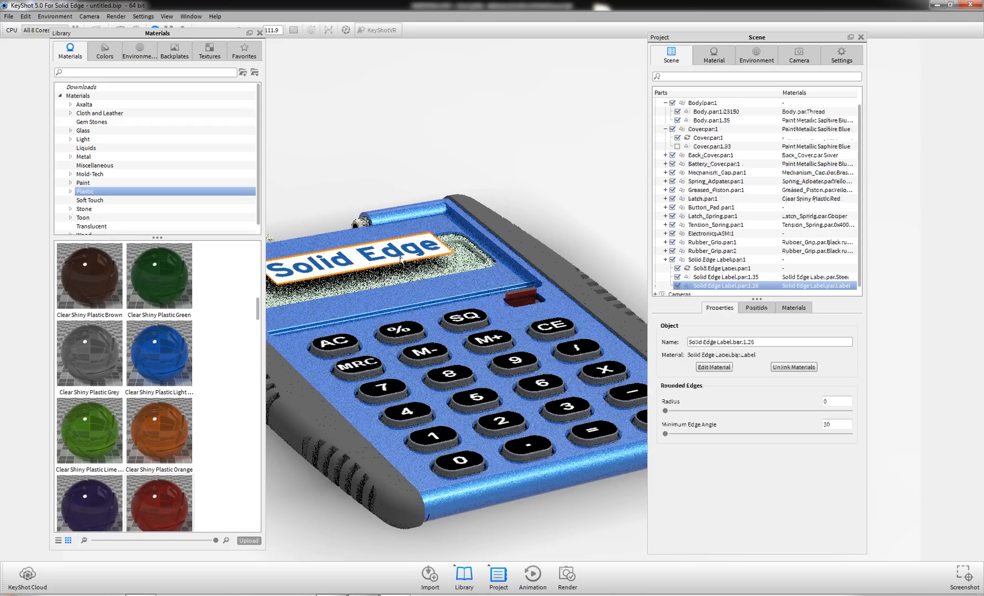
left_click(678, 286)
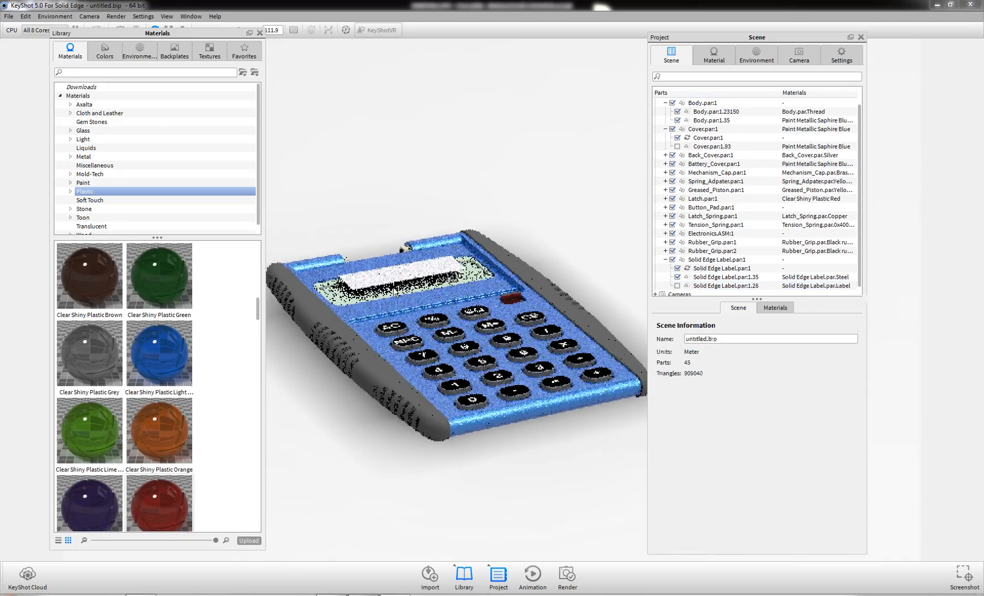
scroll(391, 288, "up", 5)
left_click(390, 249)
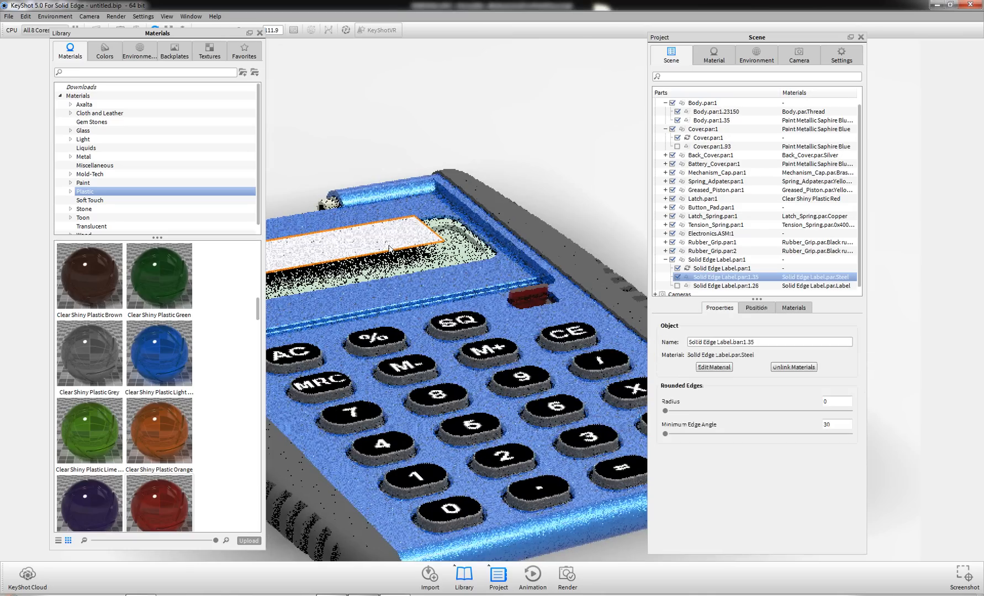
left_click_drag(671, 260, 670, 259)
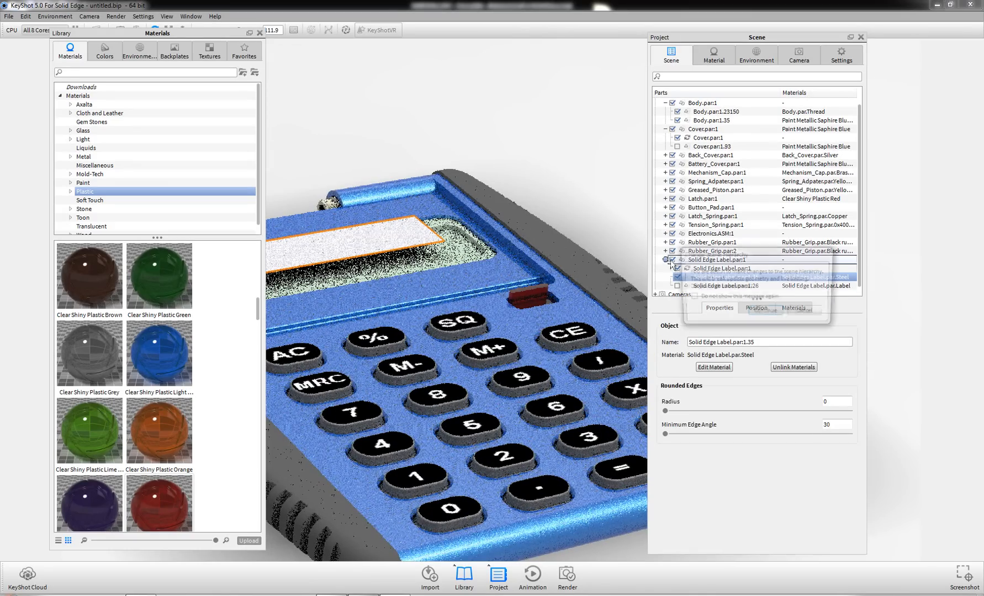
left_click(806, 313)
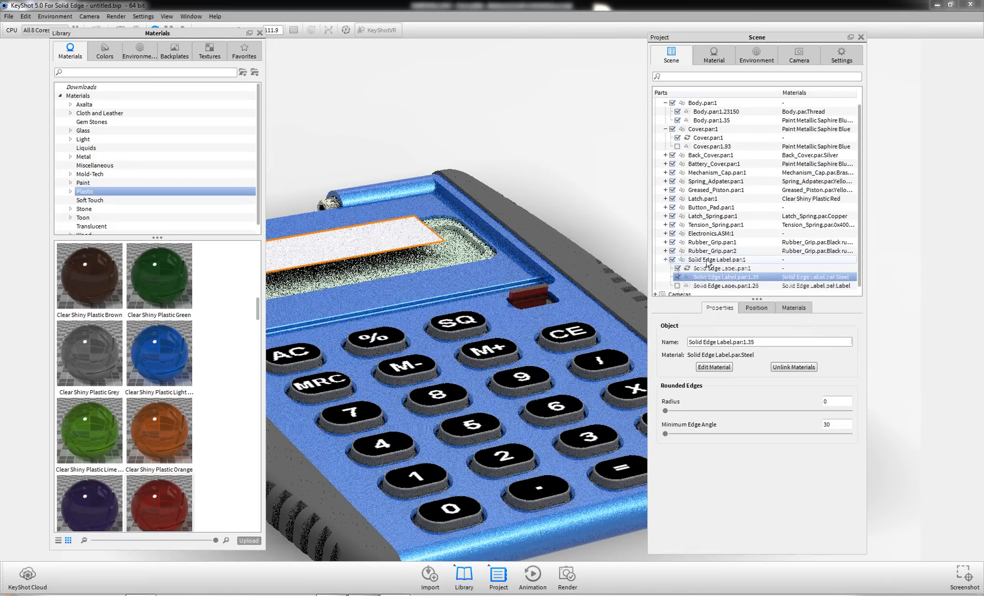
left_click_drag(675, 265, 673, 260)
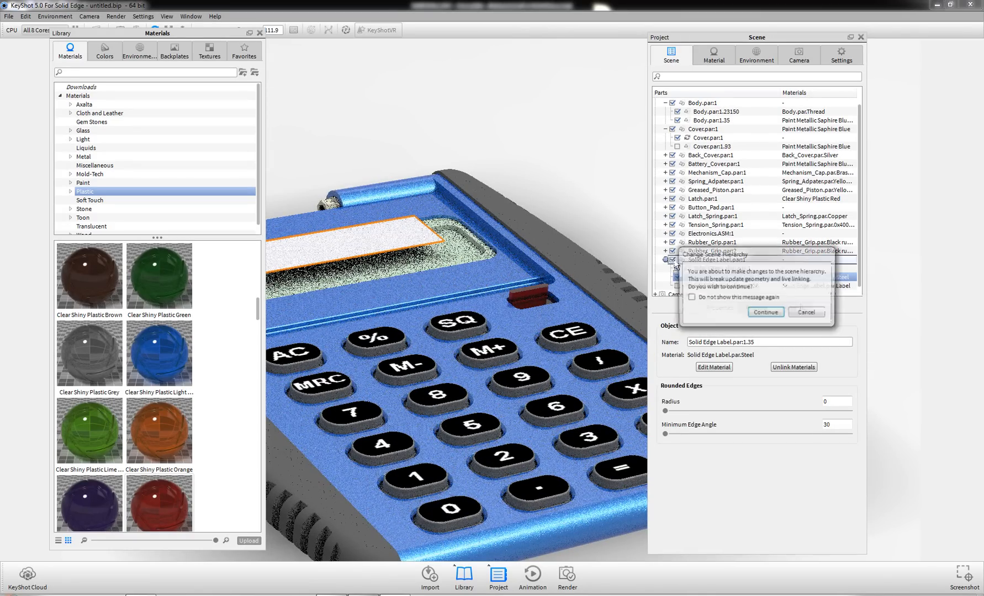
left_click(804, 313)
left_click(574, 153)
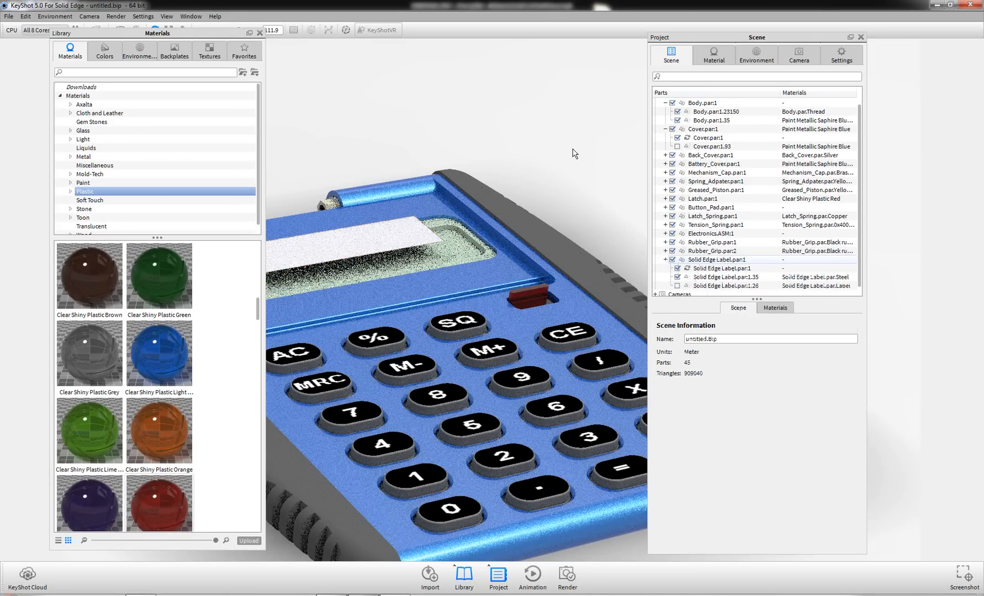
- Hide the whole Solid Edge Label.par:1 part and apply the Clear Shiny Plastic Lime material to the calculator's display
left_click(672, 260)
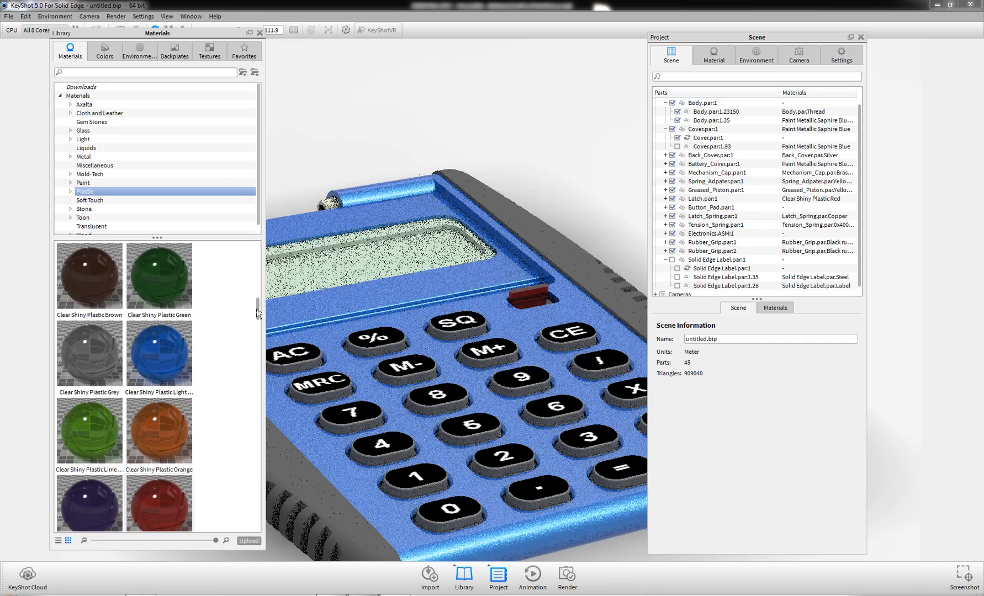
left_click_drag(257, 313, 258, 326)
left_click_drag(88, 273, 344, 268)
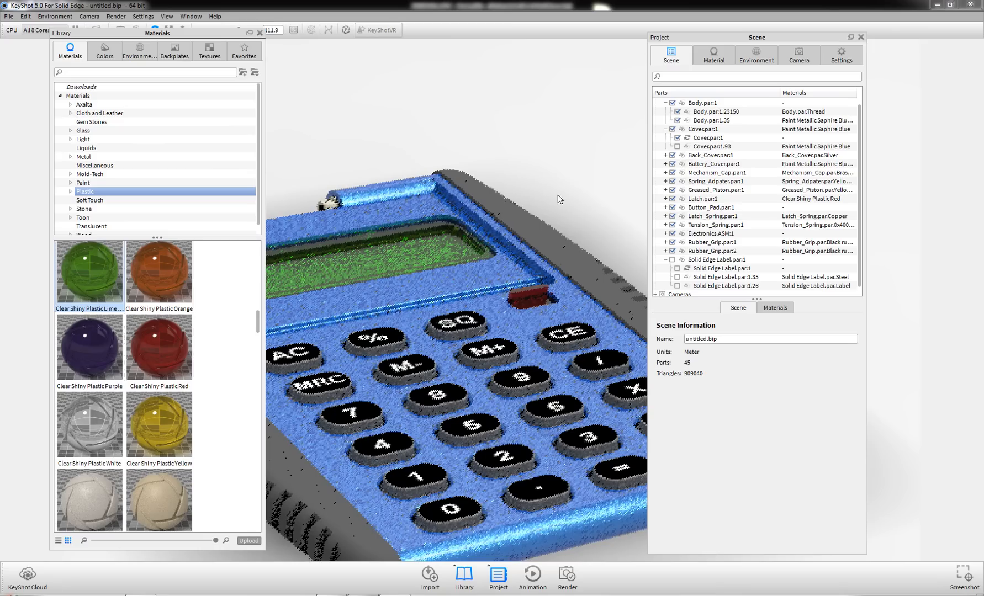
- Apply the Mold-Tech-11060 material from the Mold-Tech library to the calculator's two rubber side grips
left_click(304, 514)
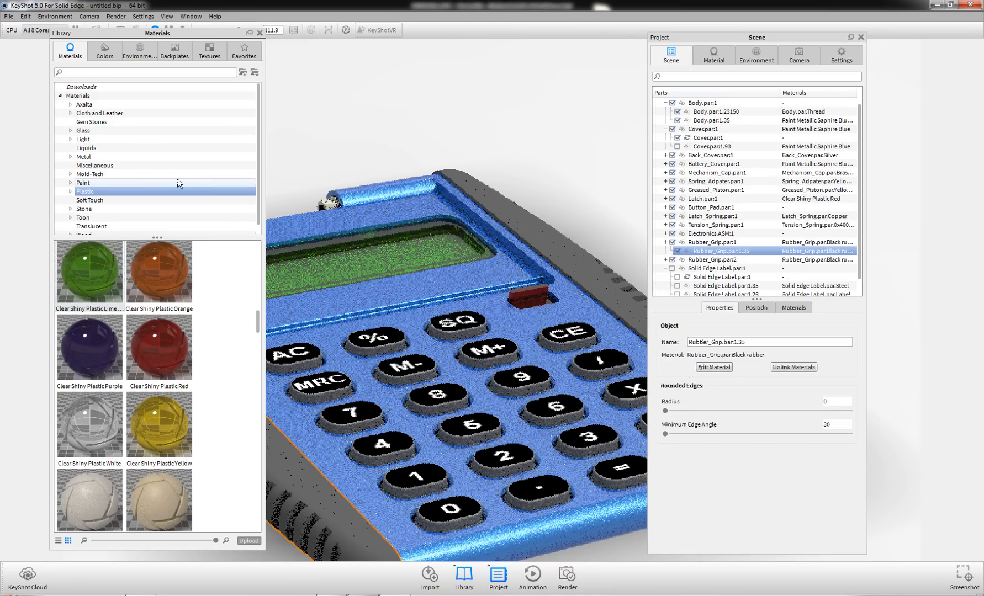
left_click(125, 175)
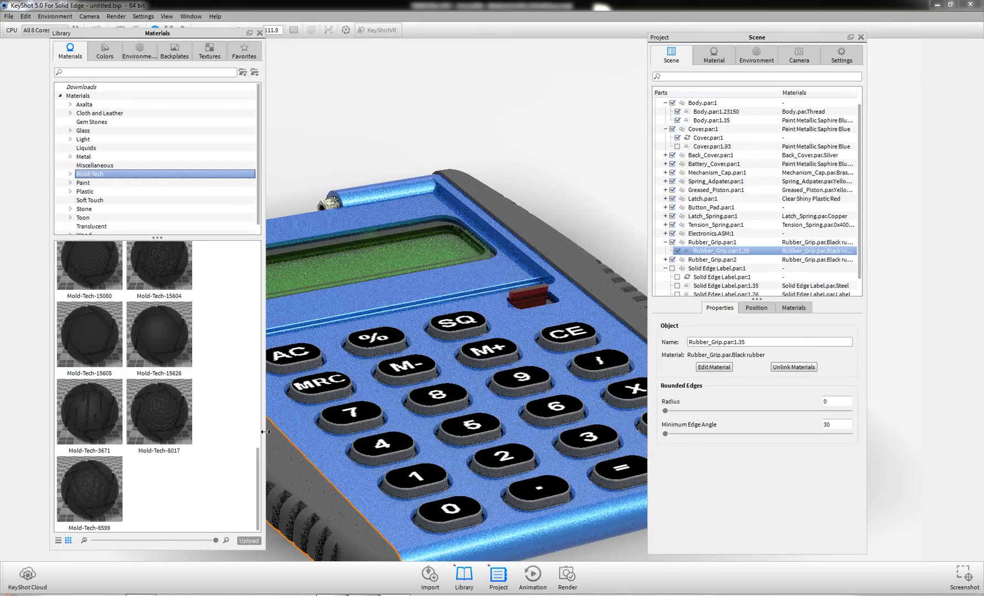
left_click_drag(266, 437, 354, 437)
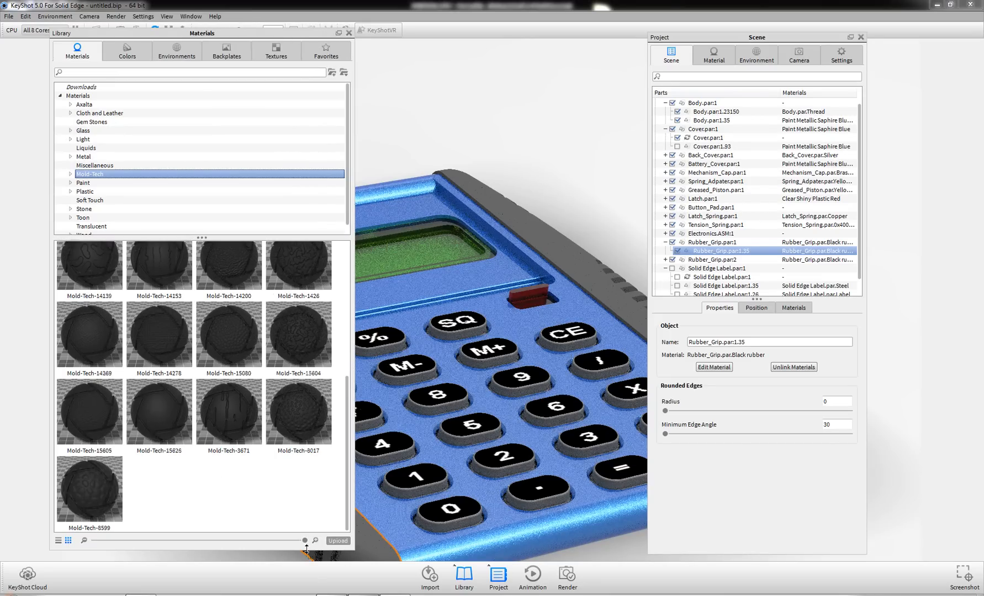
left_click_drag(305, 541, 328, 494)
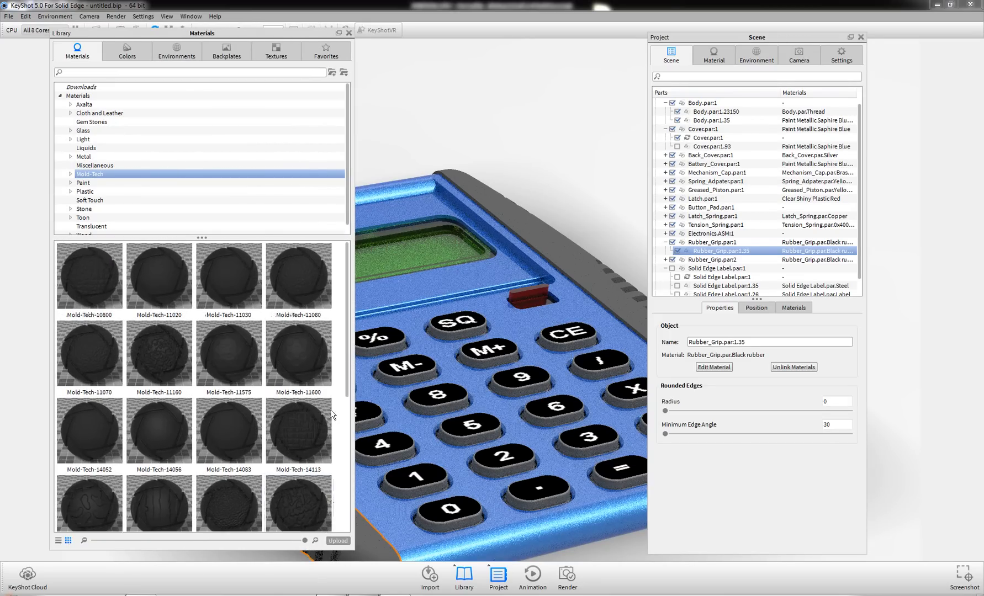
left_click(312, 435)
mouse_move(312, 435)
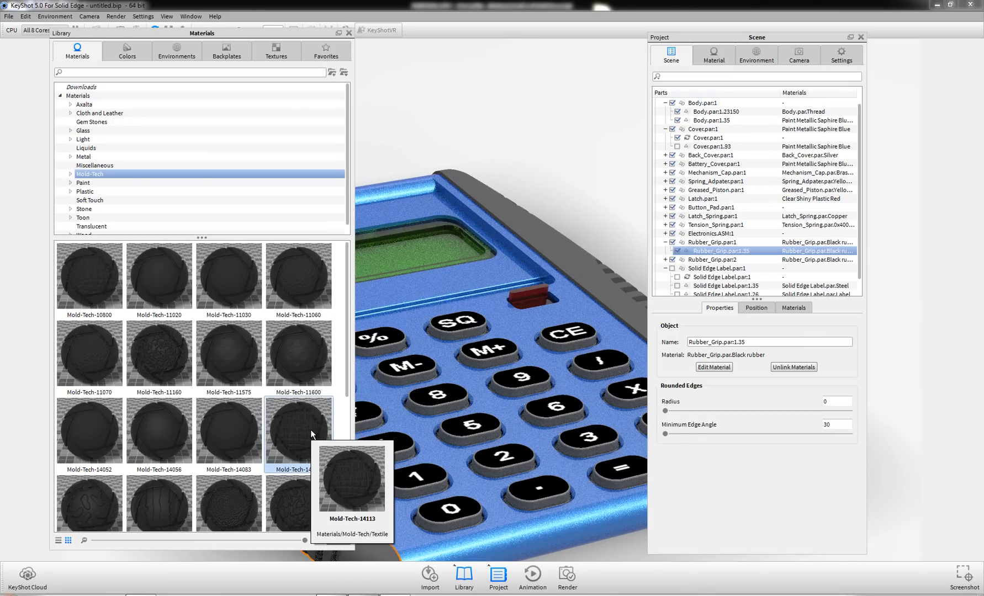
mouse_move(306, 297)
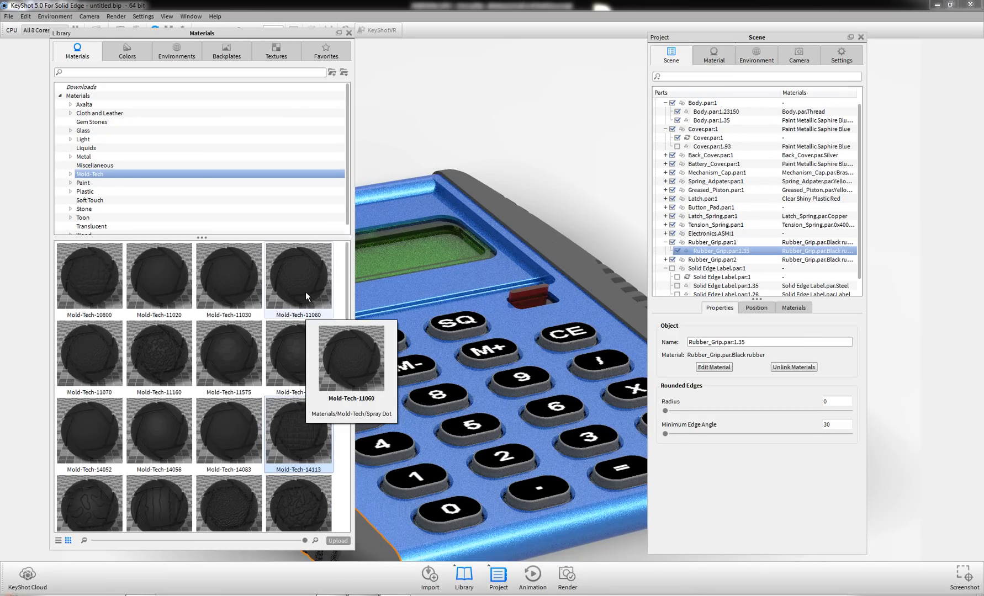
left_click_drag(305, 291, 592, 268)
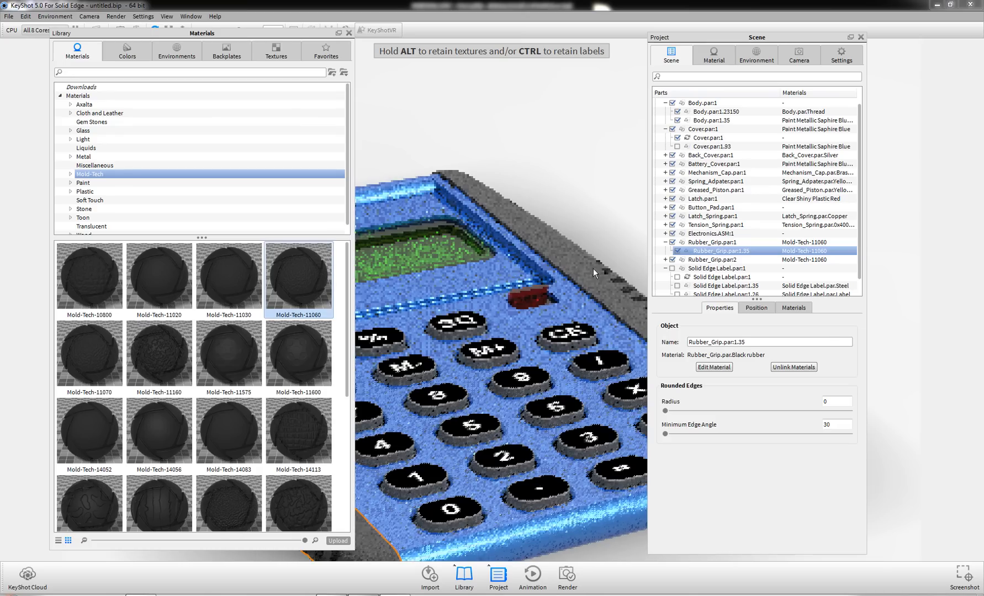
left_click_drag(309, 294, 373, 545)
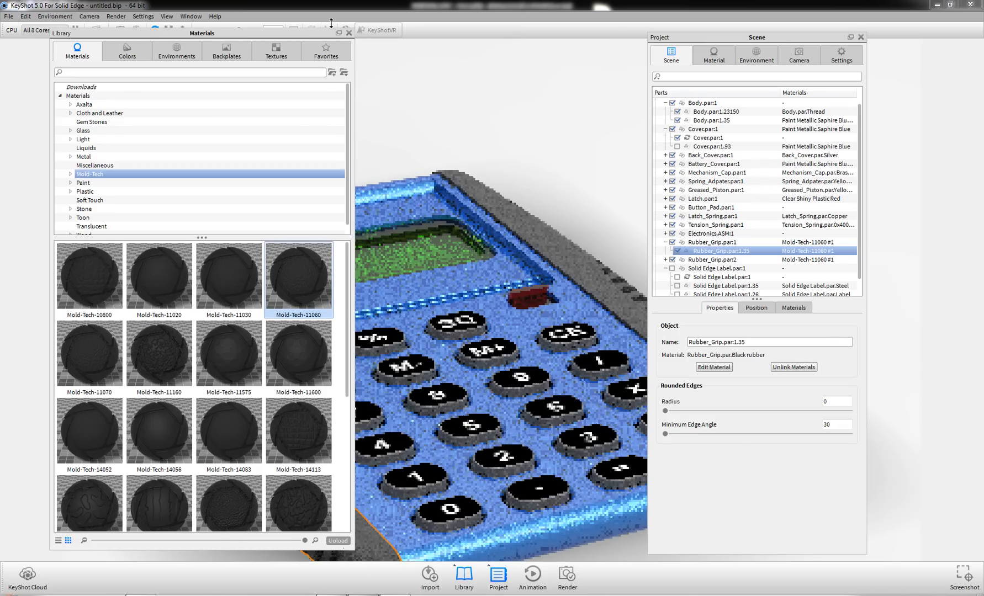
- Close the material library and examine the new surface texture on the rubber grips up close
scroll(469, 187, "down", 5)
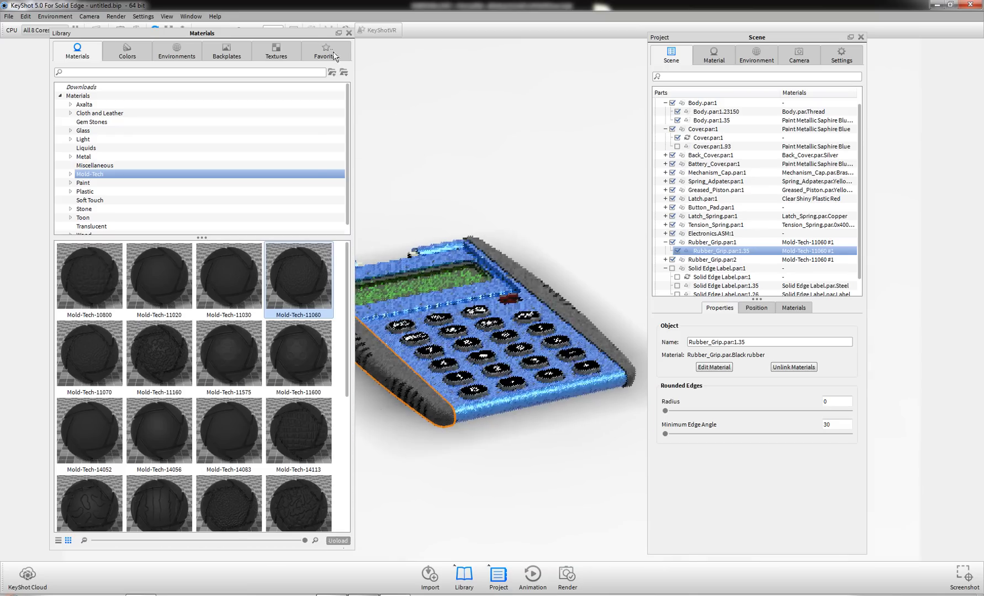
left_click(348, 33)
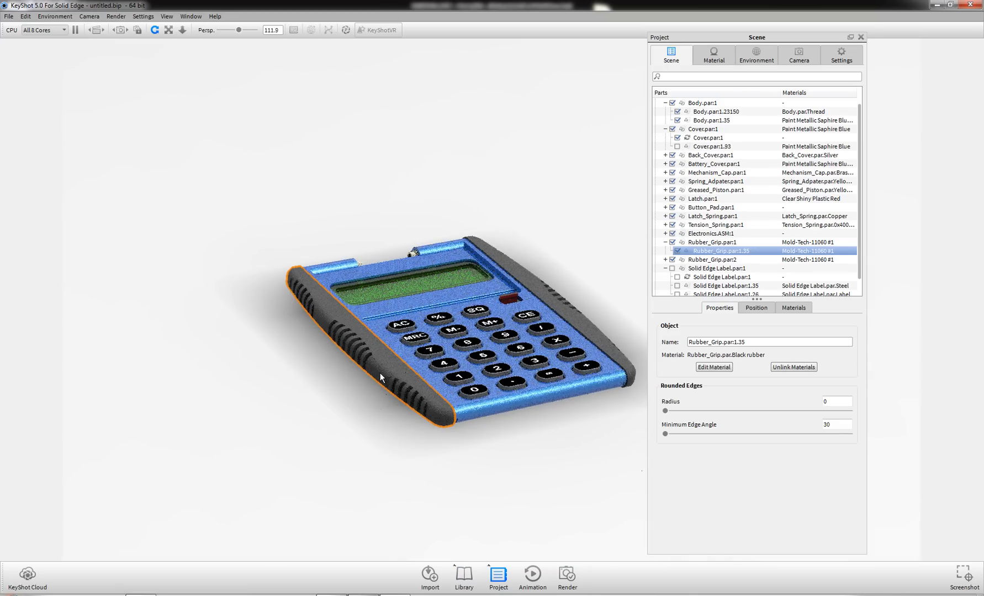
scroll(380, 373, "up", 6)
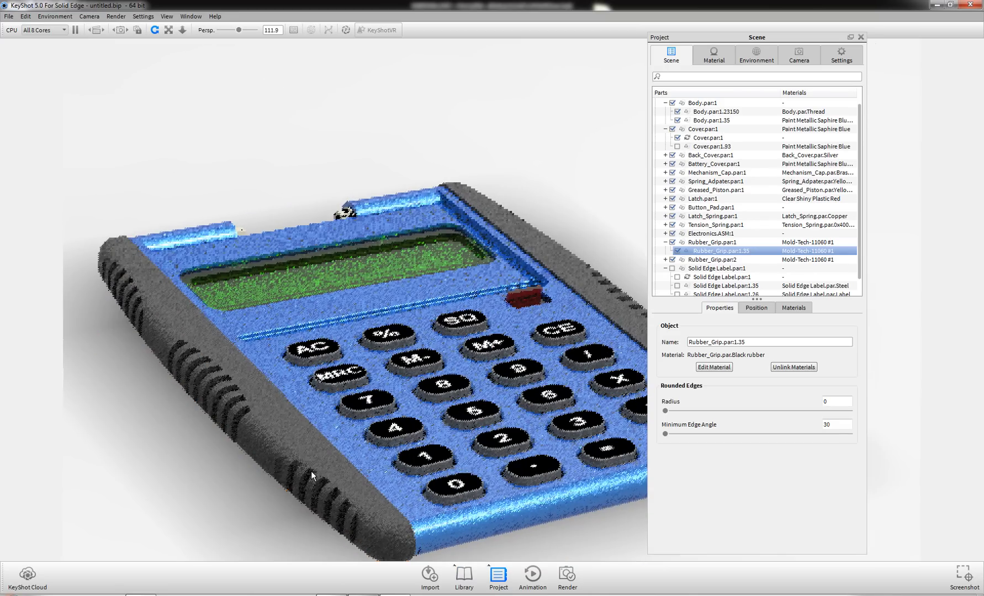
left_click(204, 475)
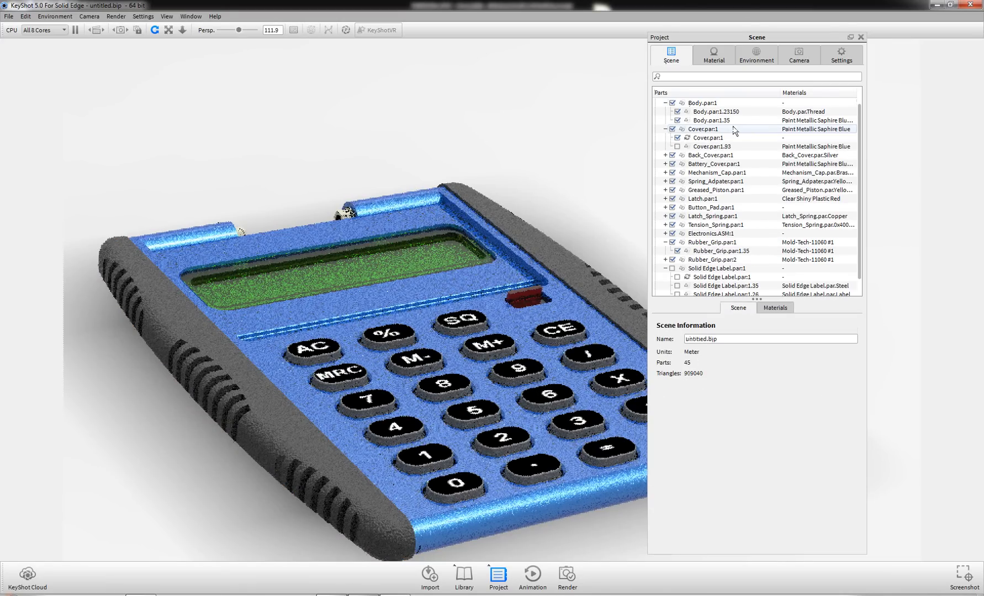
- Show all parts of the Animated_SE_Calculator model again, including the hidden cover and label
scroll(685, 106, "up", 1)
right_click(680, 105)
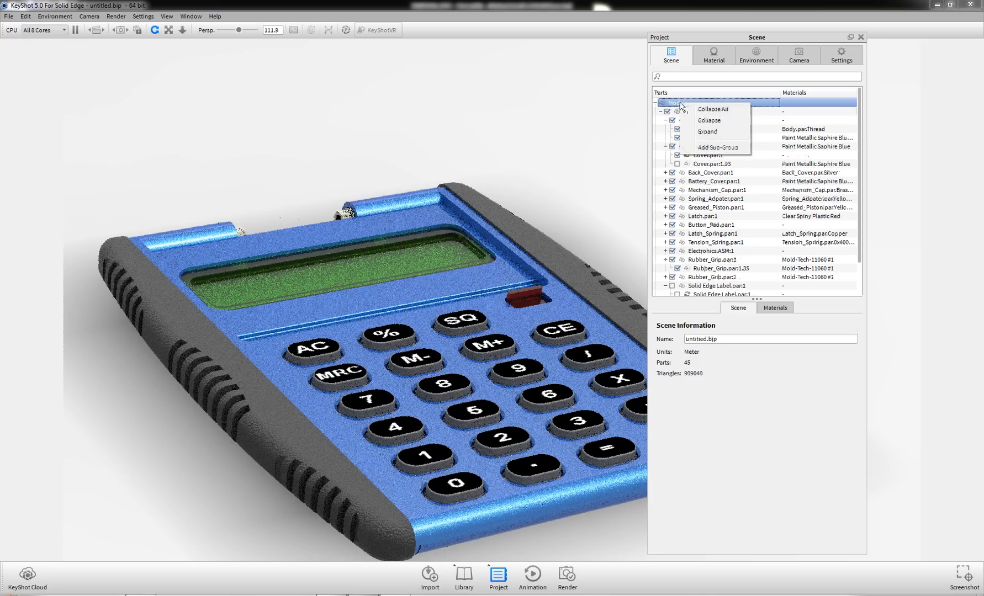
left_click(694, 94)
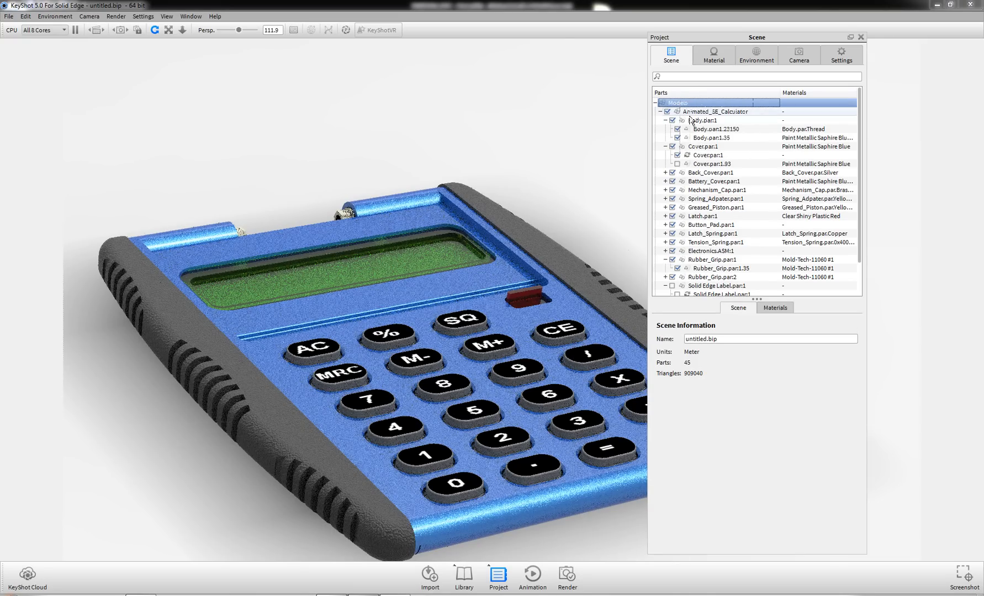
left_click(690, 114)
right_click(690, 116)
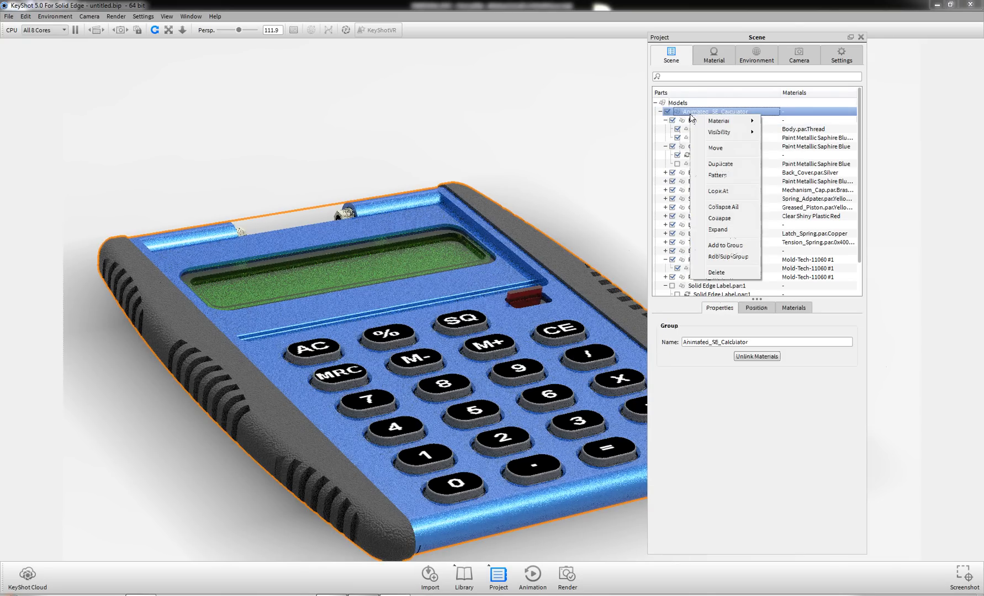
mouse_move(718, 133)
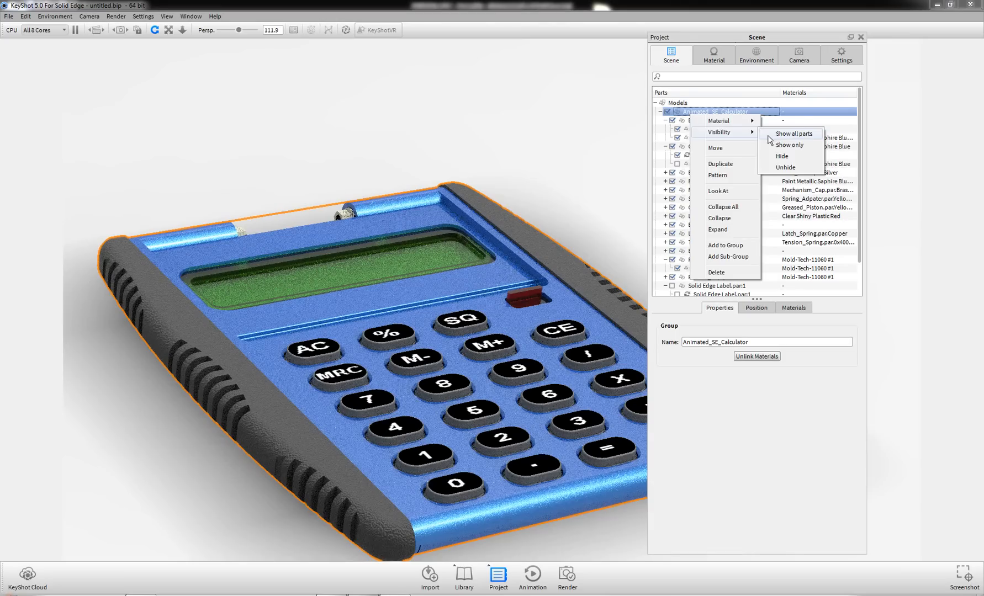
left_click(789, 134)
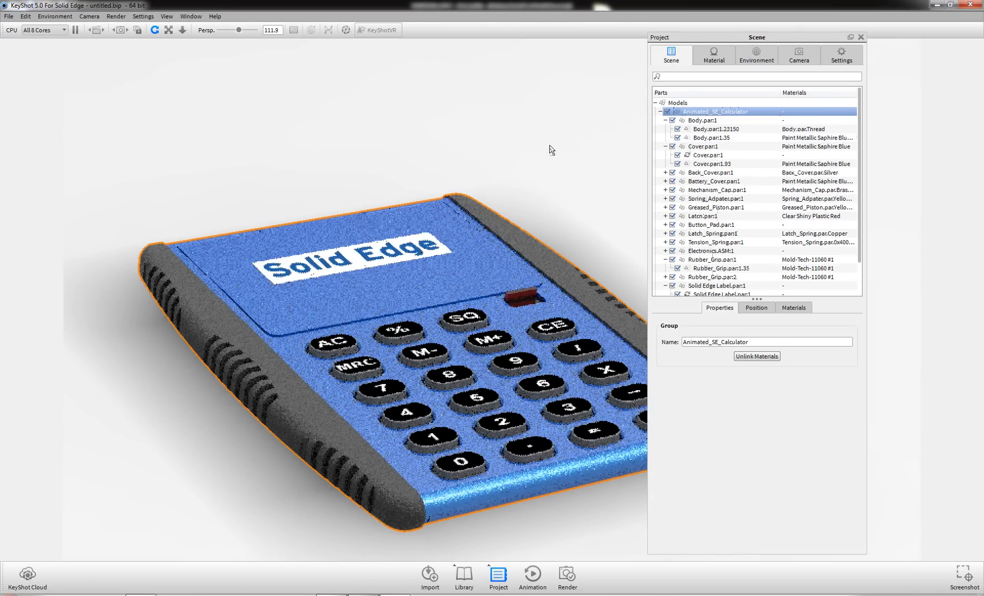
- Try to render the calculator as an animation over its entire duration, and close the render options
middle_click_drag(547, 147, 546, 153)
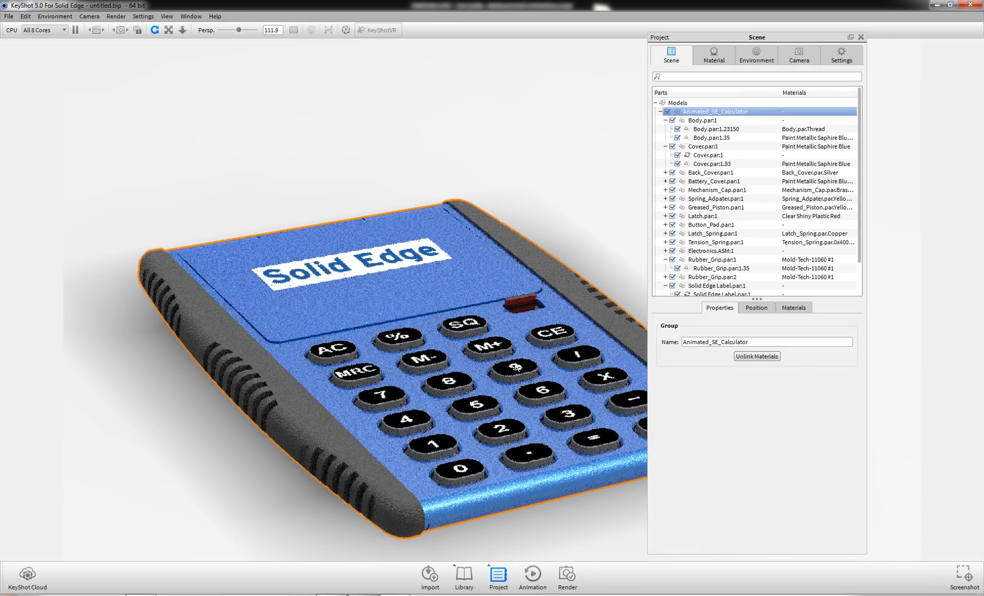
left_click(561, 576)
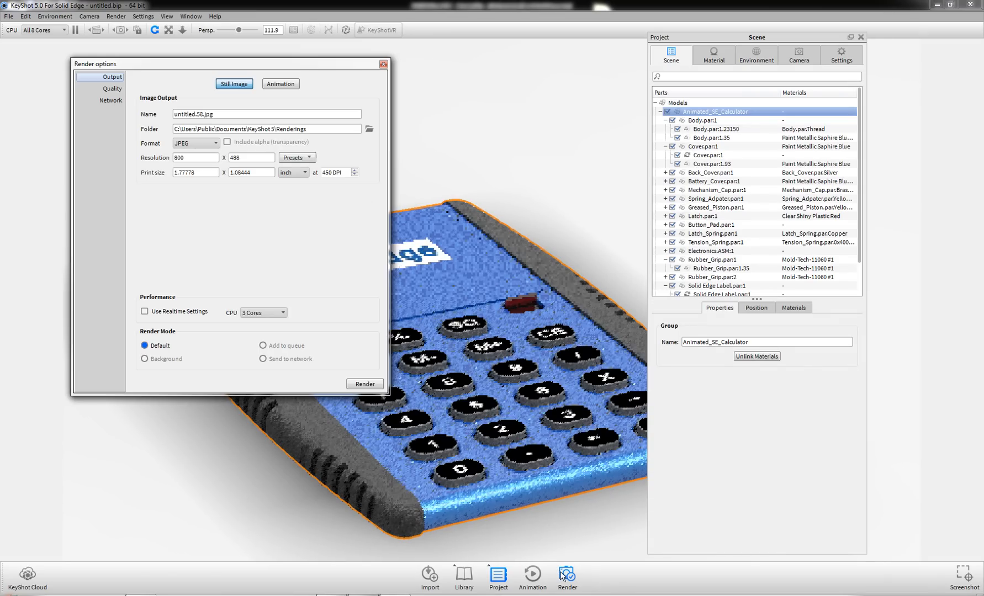
left_click(294, 84)
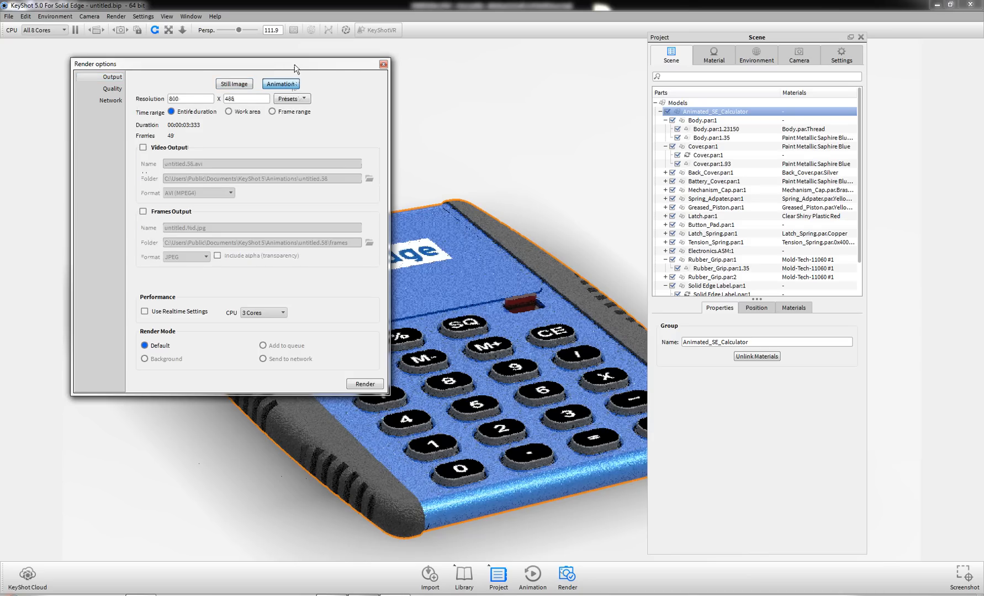
left_click_drag(295, 65, 273, 62)
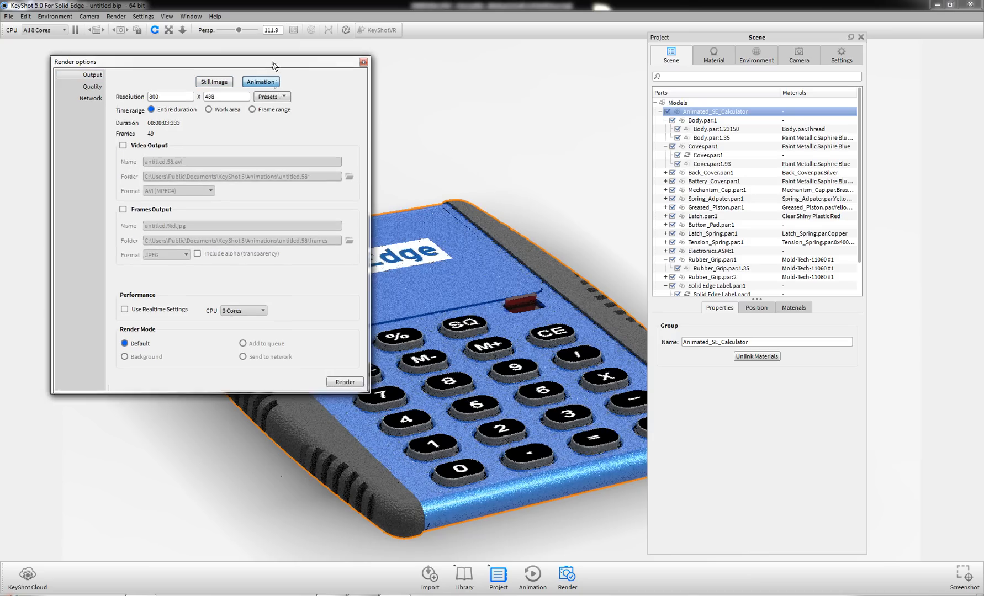
left_click(339, 382)
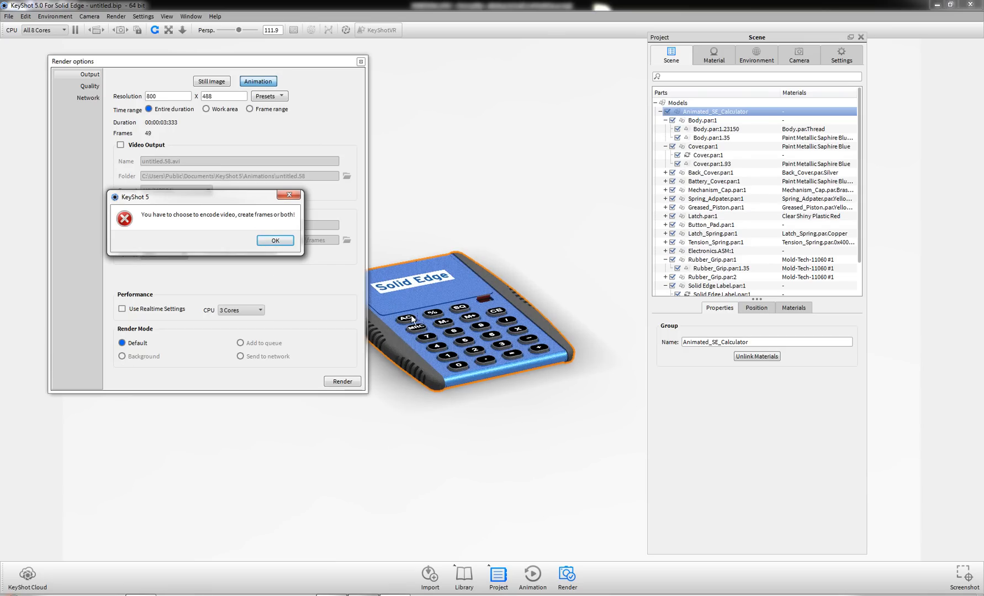
left_click(289, 195)
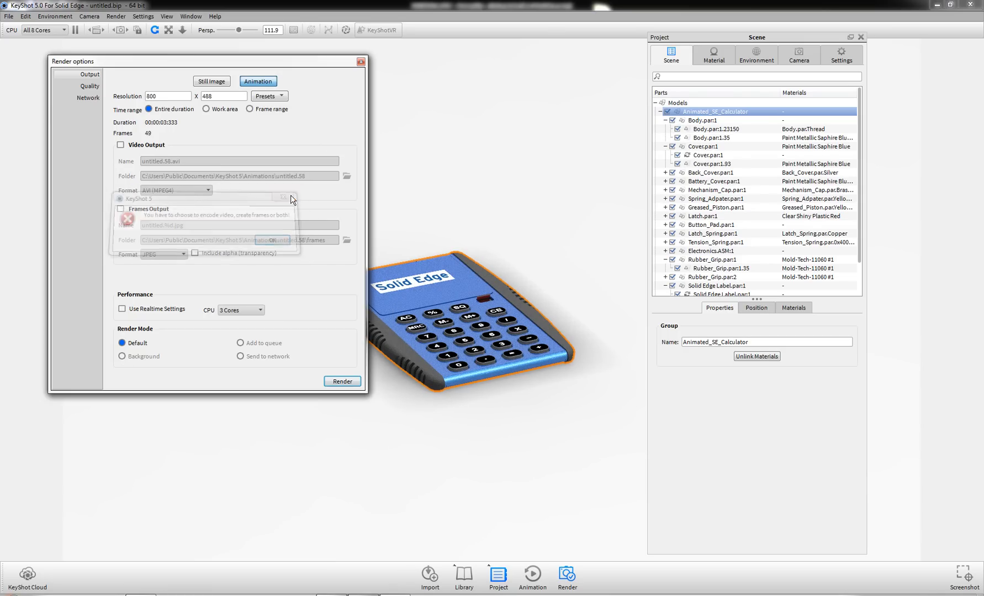
left_click(361, 61)
left_click(389, 132)
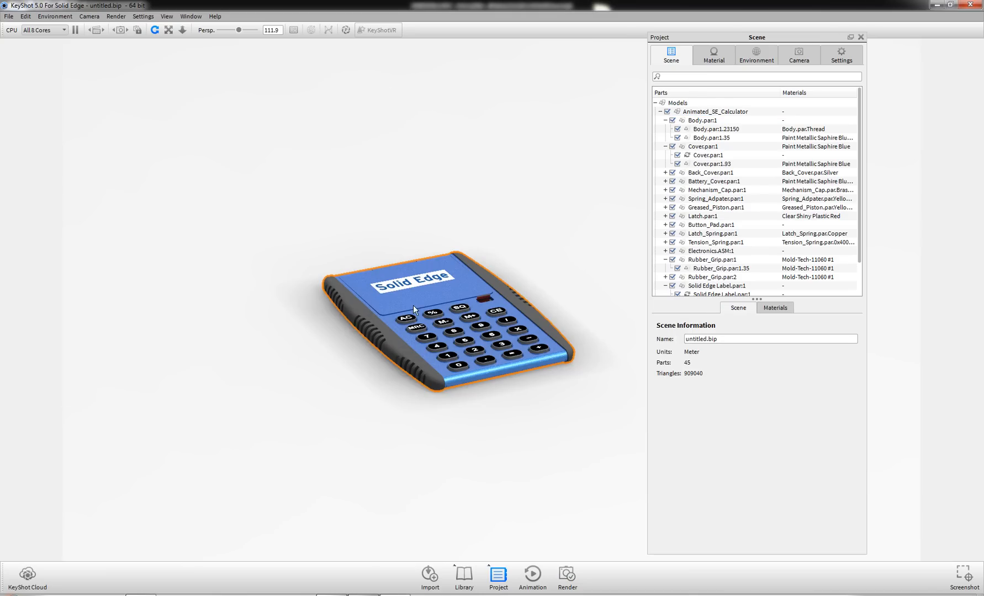
- Switch back to Solid Edge and leave the animation editor of the calculator assembly
scroll(413, 305, "up", 1)
scroll(413, 305, "up", 2)
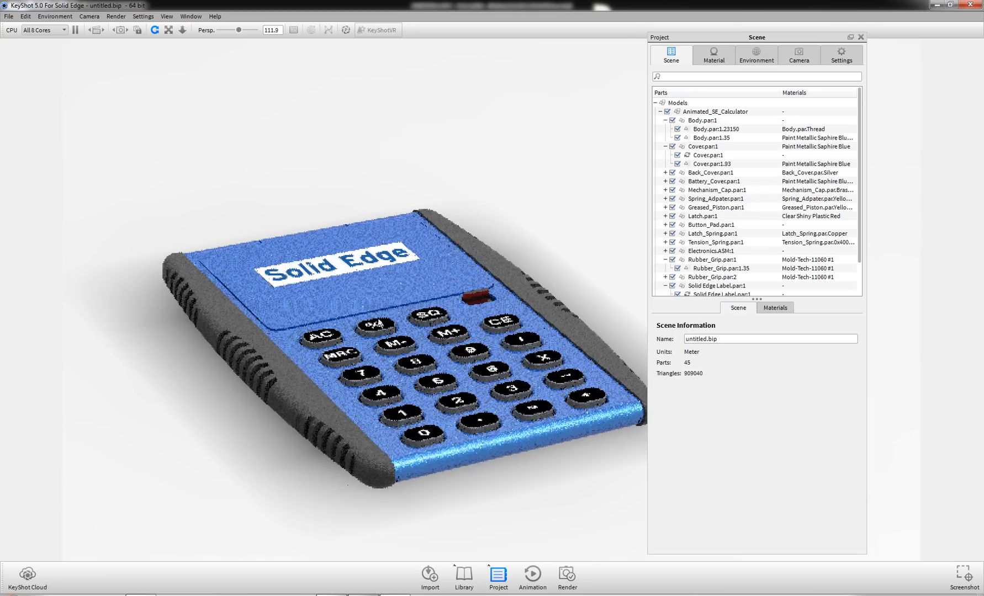
key("alt+Tab")
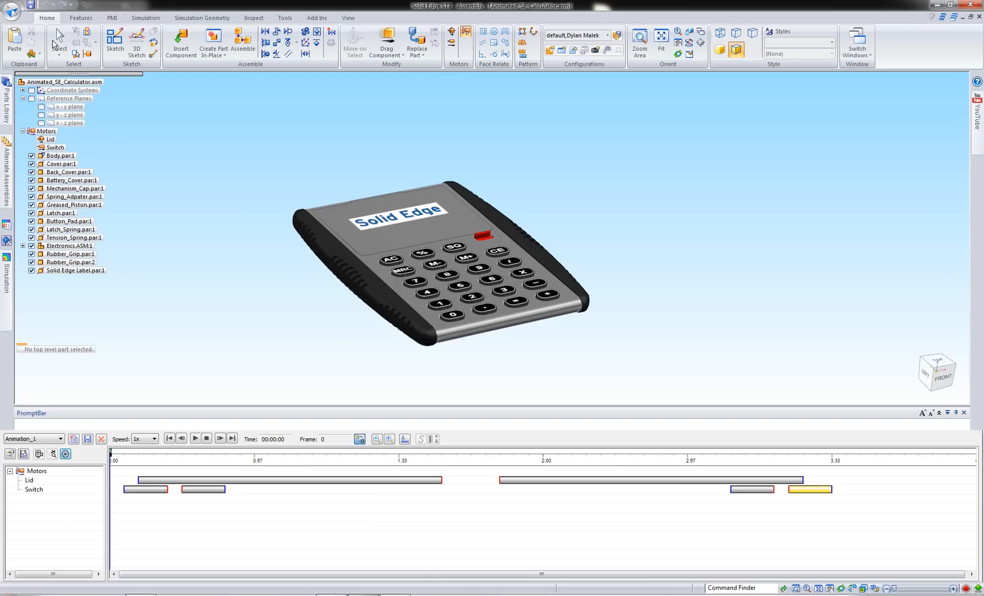
left_click(53, 41)
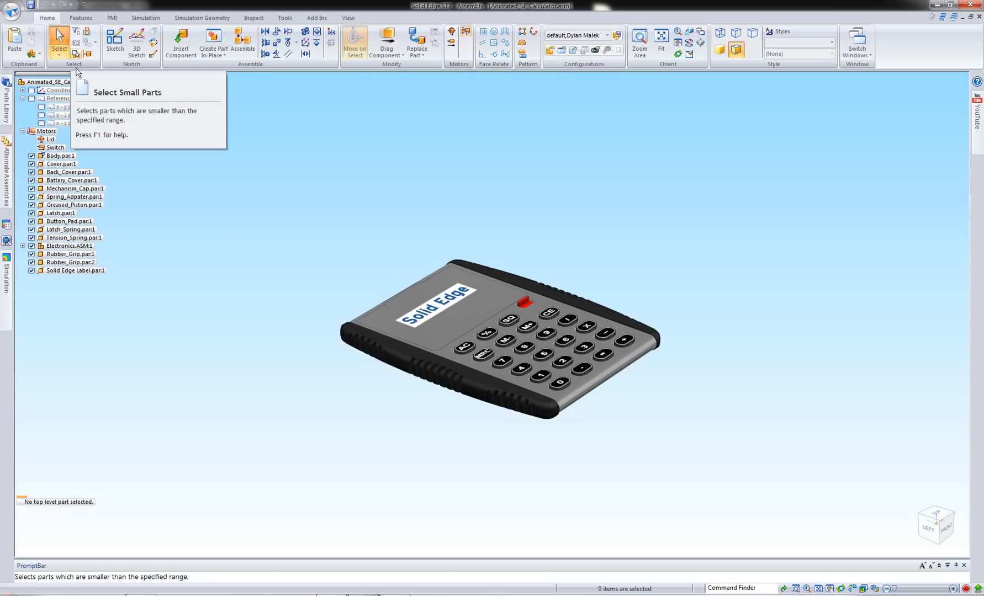
mouse_move(280, 480)
middle_mouse_down()
mouse_move(260, 481)
mouse_move(256, 546)
mouse_move(270, 551)
mouse_move(298, 501)
mouse_move(277, 502)
mouse_move(303, 526)
mouse_move(241, 519)
mouse_move(298, 513)
mouse_move(281, 501)
mouse_move(293, 486)
middle_mouse_up()
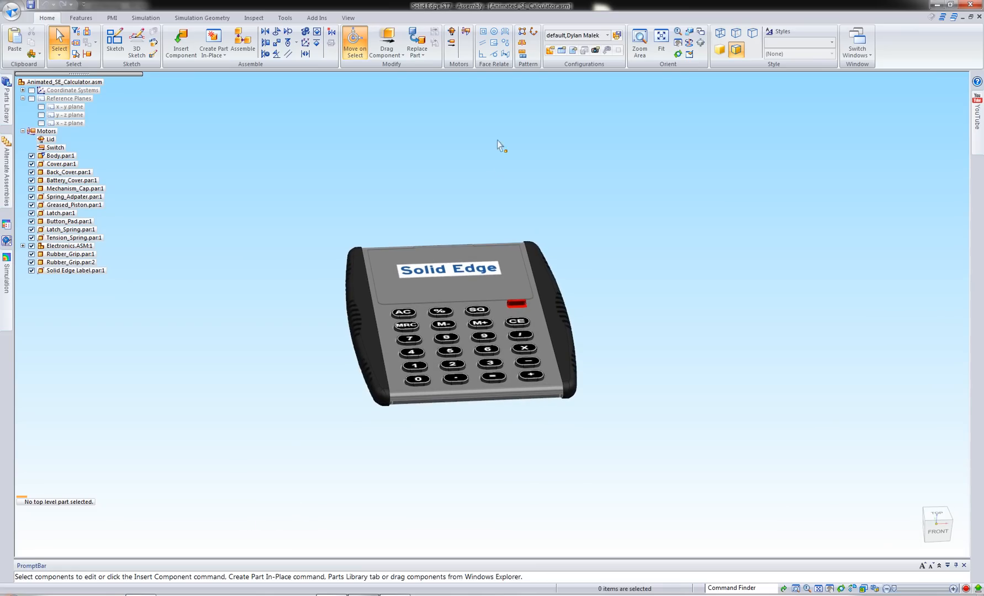
- Override the assembly view's perspective with Wide (35mm)
left_click(348, 17)
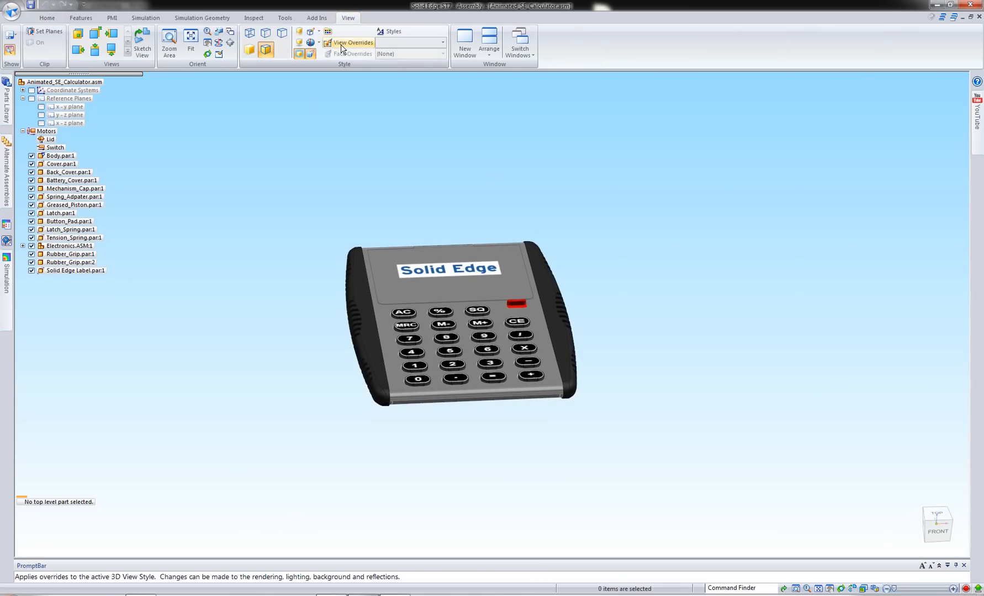
left_click(341, 43)
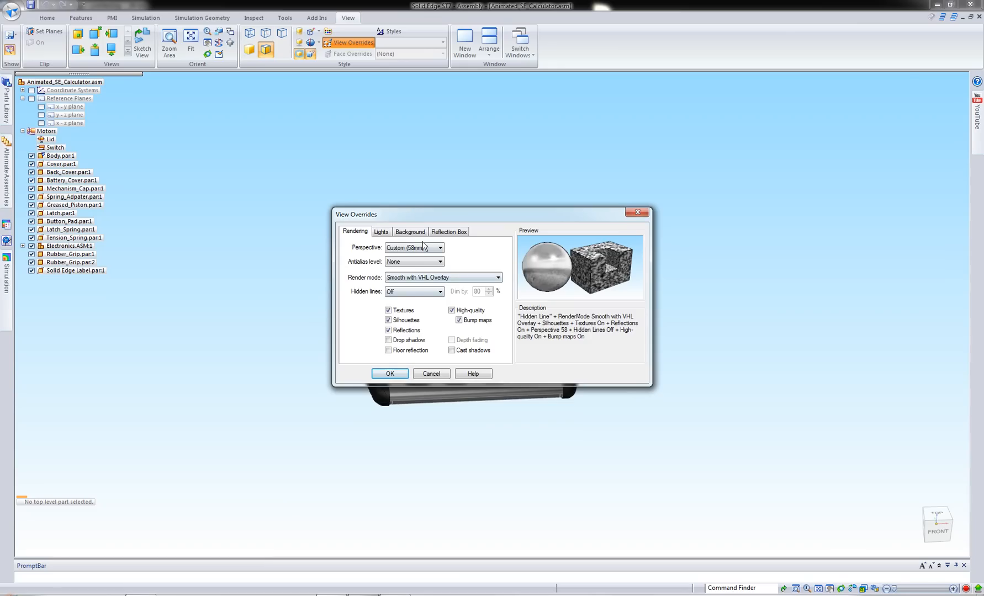
left_click(423, 247)
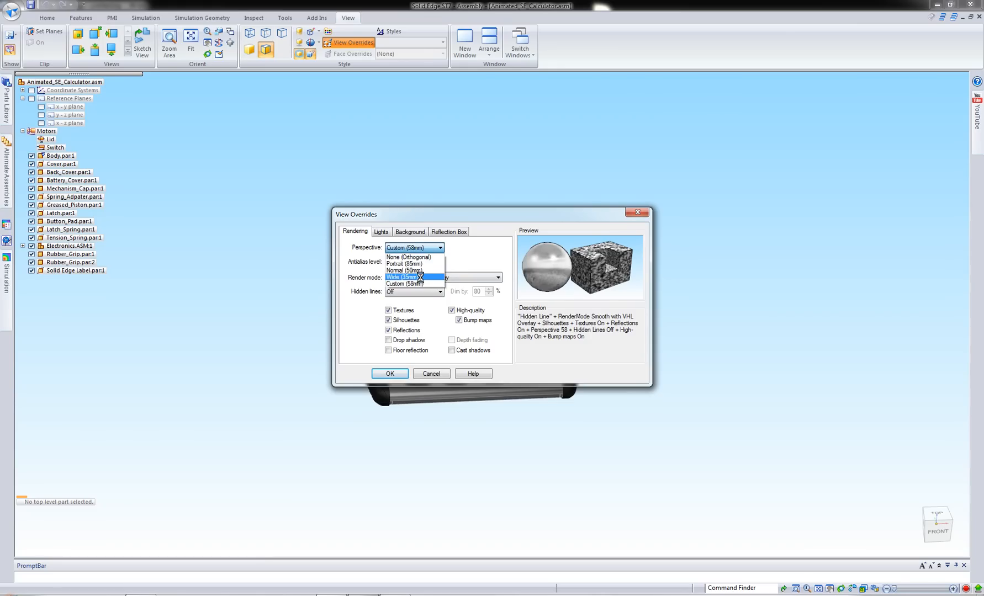
left_click(420, 276)
left_click(390, 374)
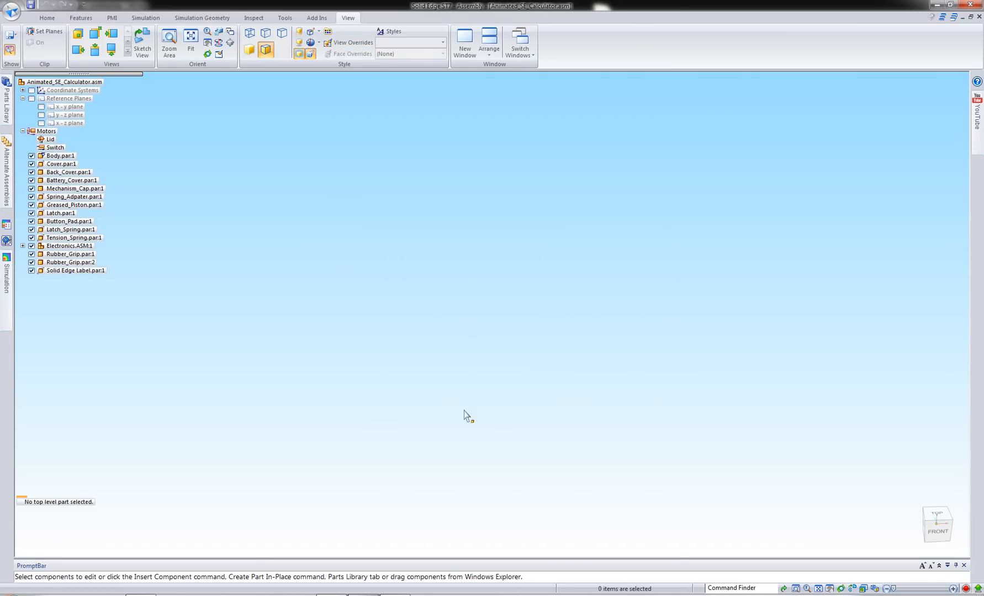
- Fit the calculator in the view, examine the new perspective from an angle, and review the view override settings without changing them
middle_click_drag(450, 365, 505, 379)
scroll(505, 379, "up", 5)
scroll(505, 379, "down", 5)
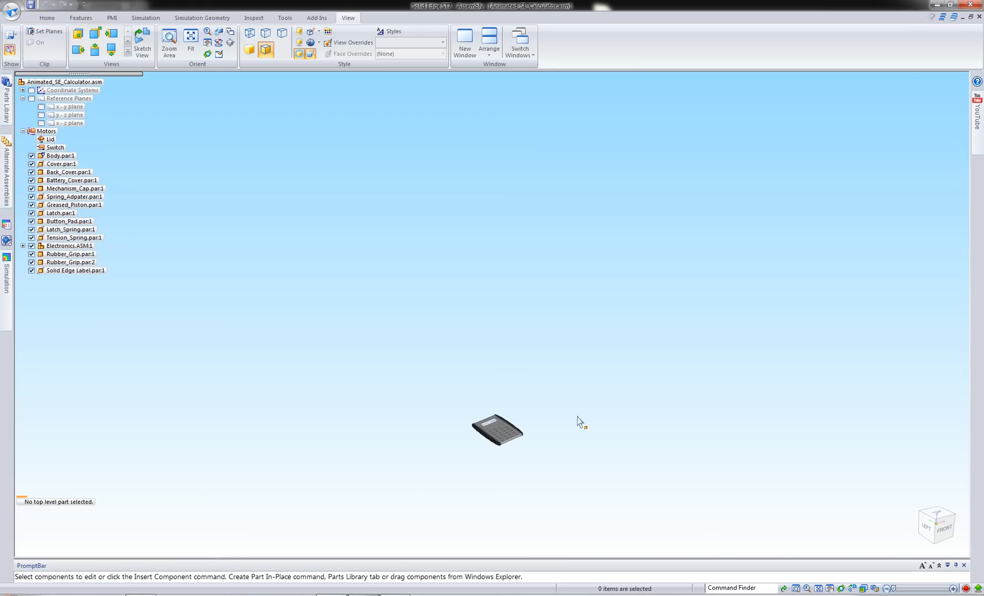
left_click(818, 589)
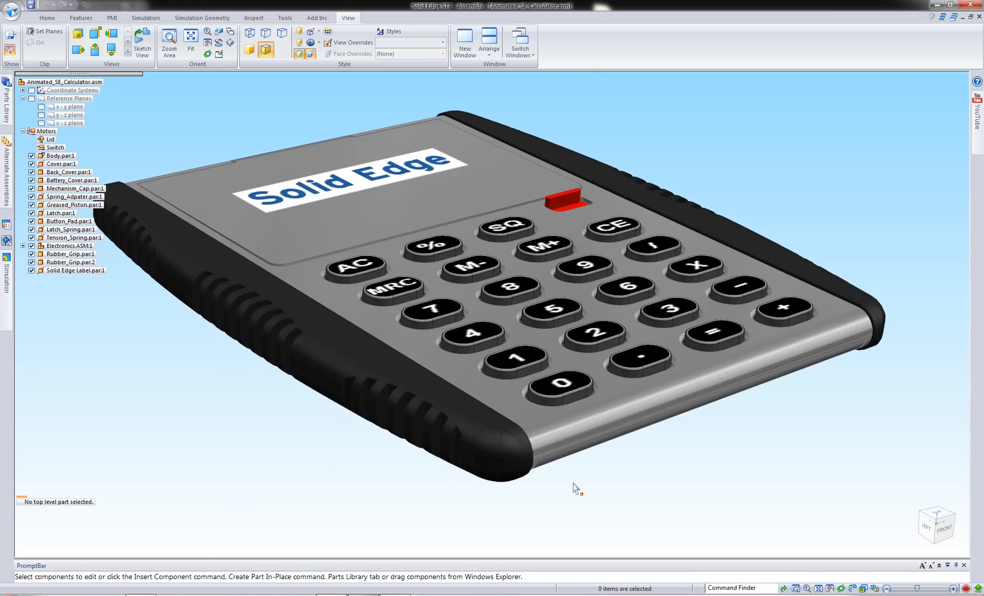
middle_click_drag(566, 478, 559, 503)
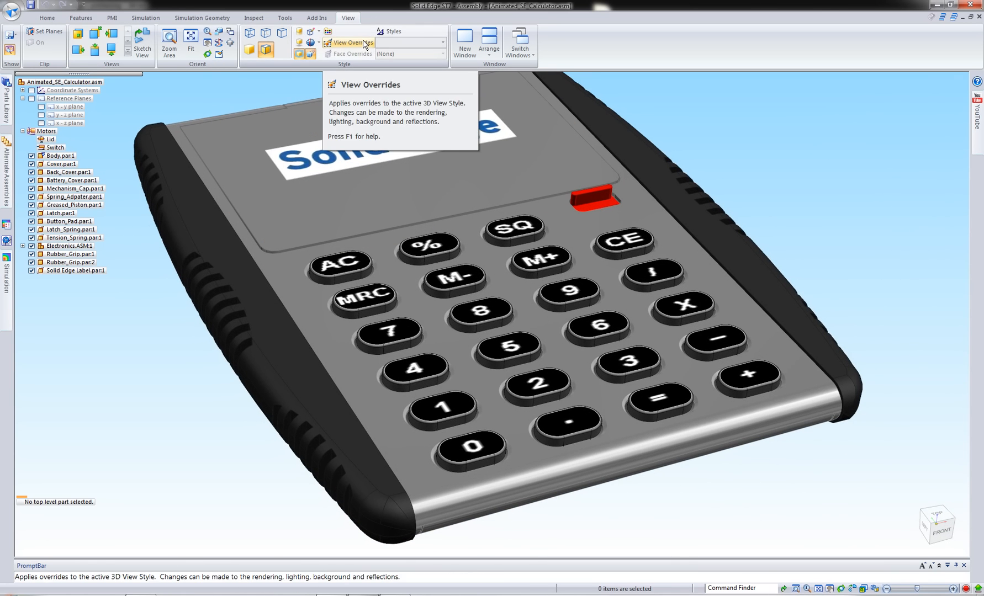
left_click(363, 43)
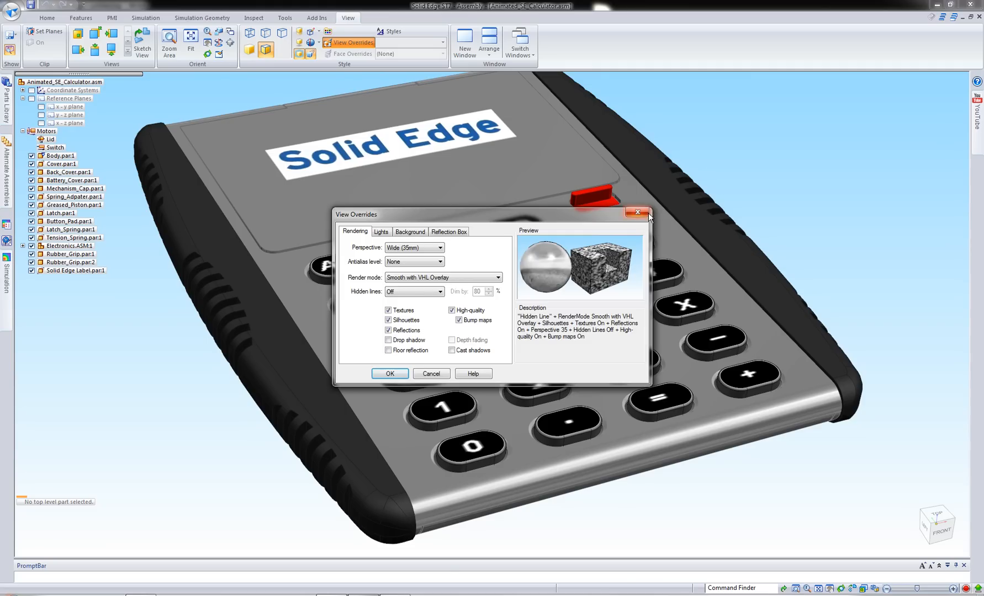
left_click(648, 214)
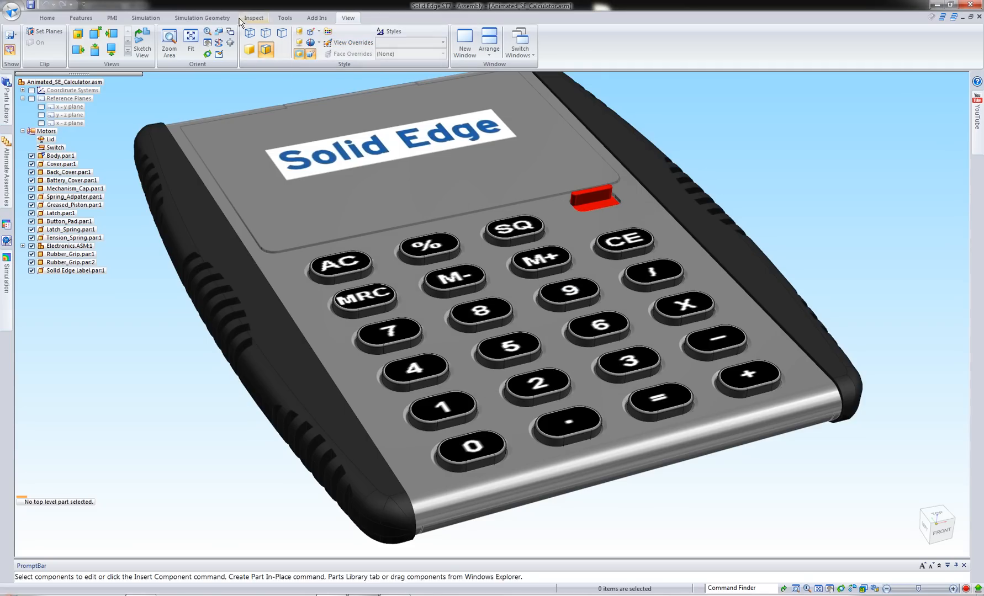
- Update the KeyShot scene with the current state of the calculator assembly
left_click(285, 17)
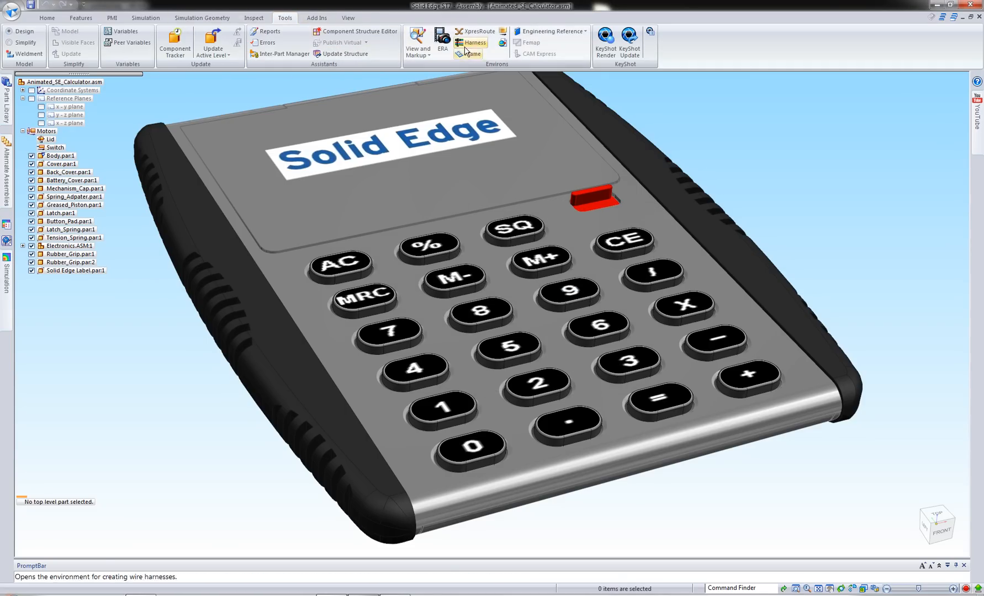
left_click(47, 18)
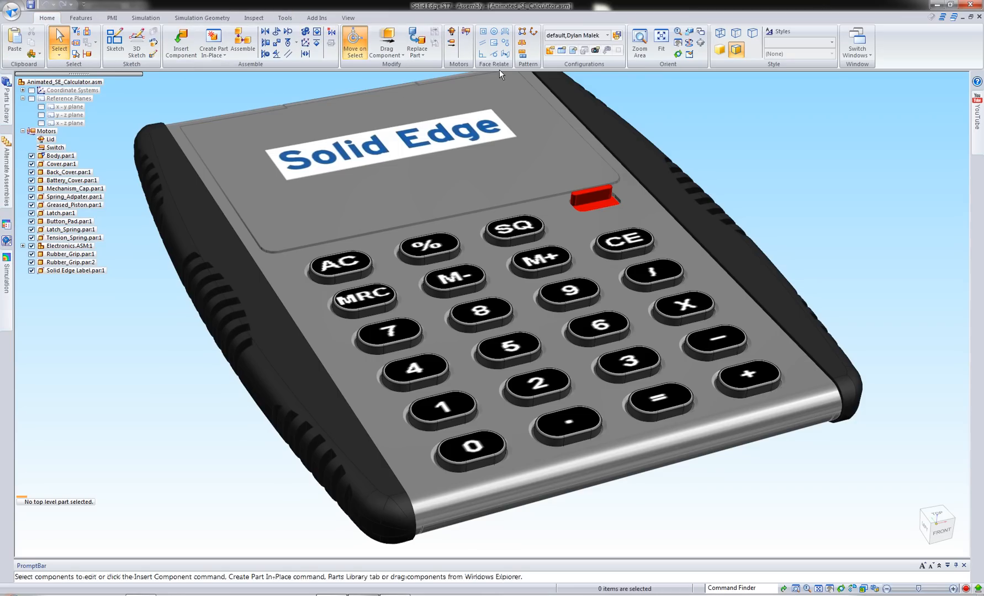
left_click(284, 17)
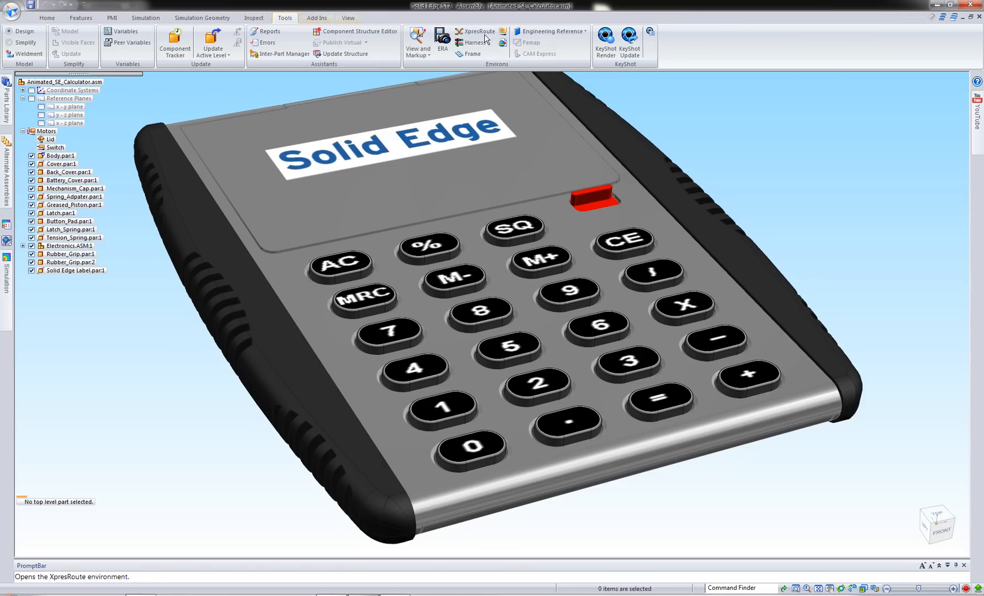
left_click(629, 45)
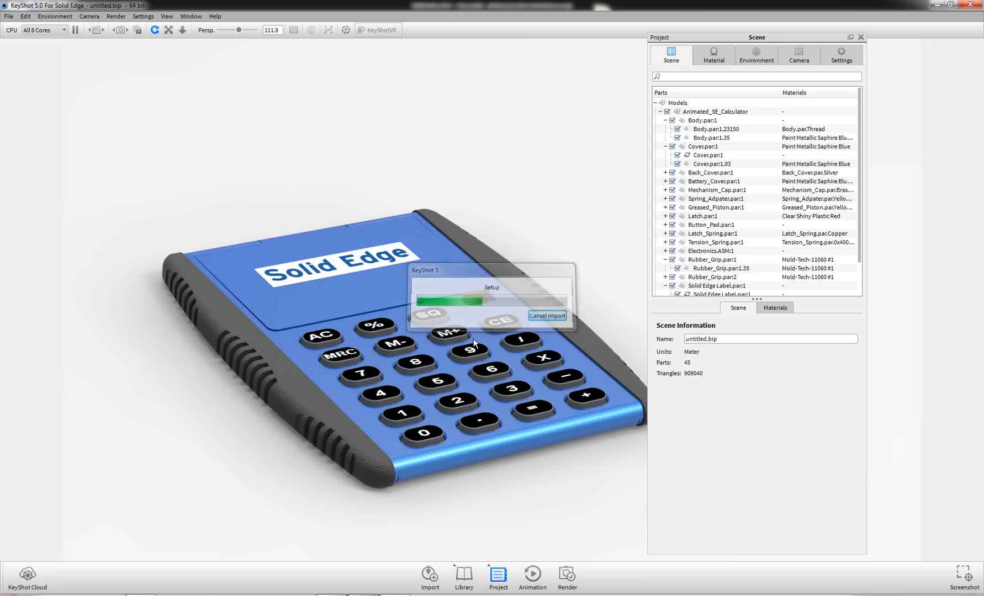
- Render the calculator as an animation over its entire duration at 1024 x 625 with video output enabled
left_click(566, 577)
left_click(250, 85)
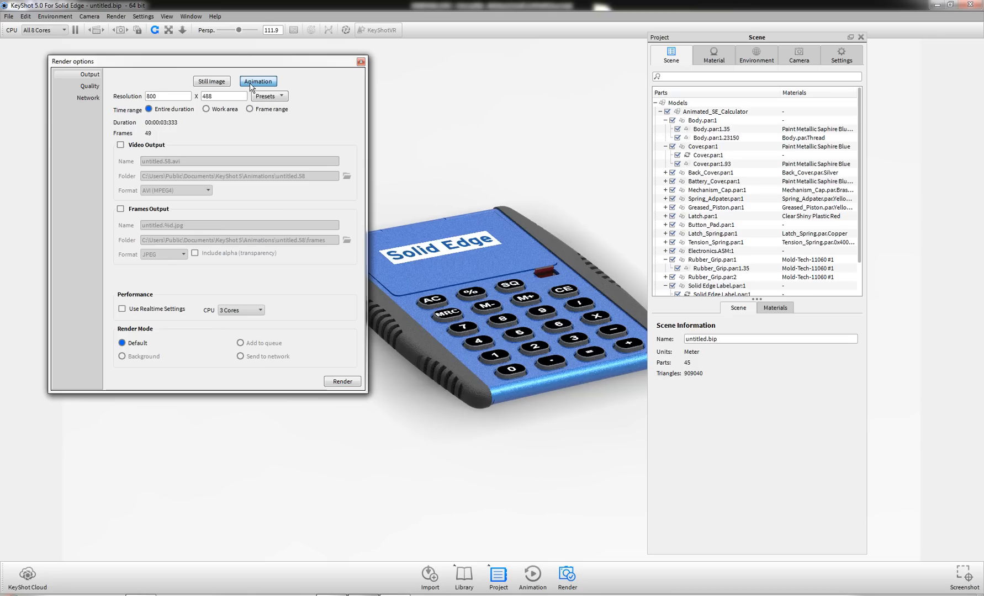
left_click(251, 96)
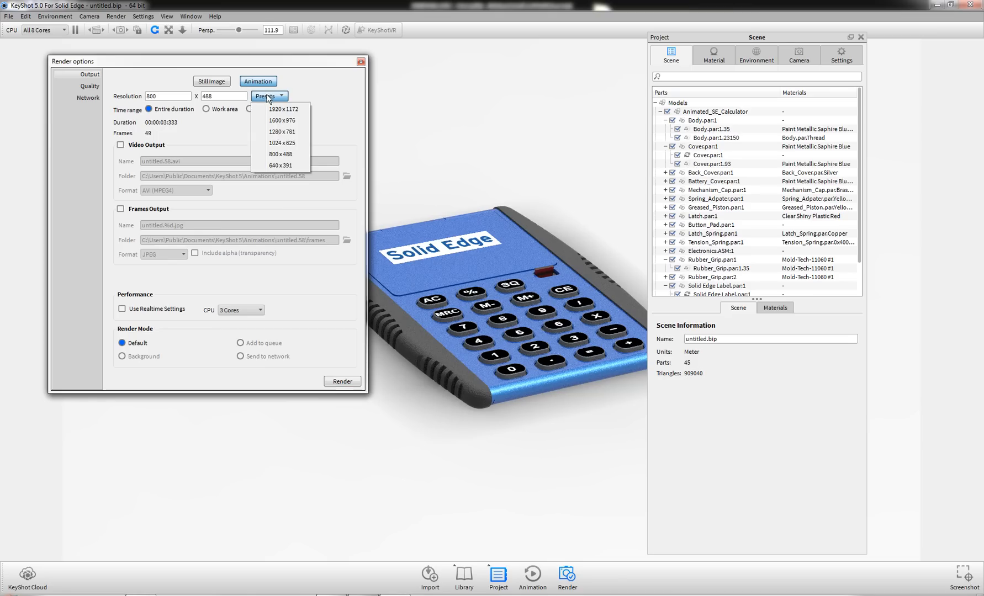
left_click(283, 143)
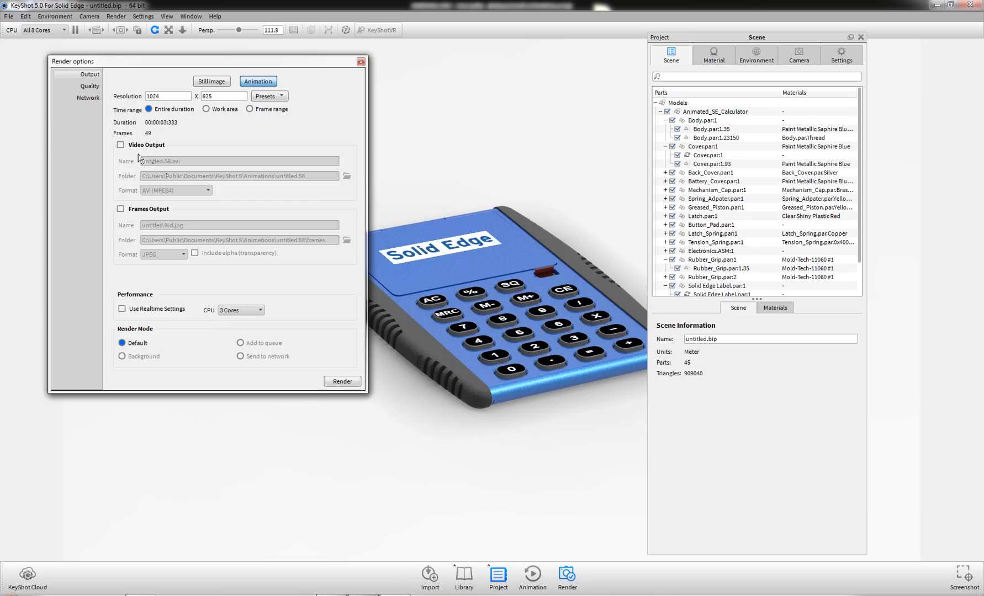
left_click(123, 146)
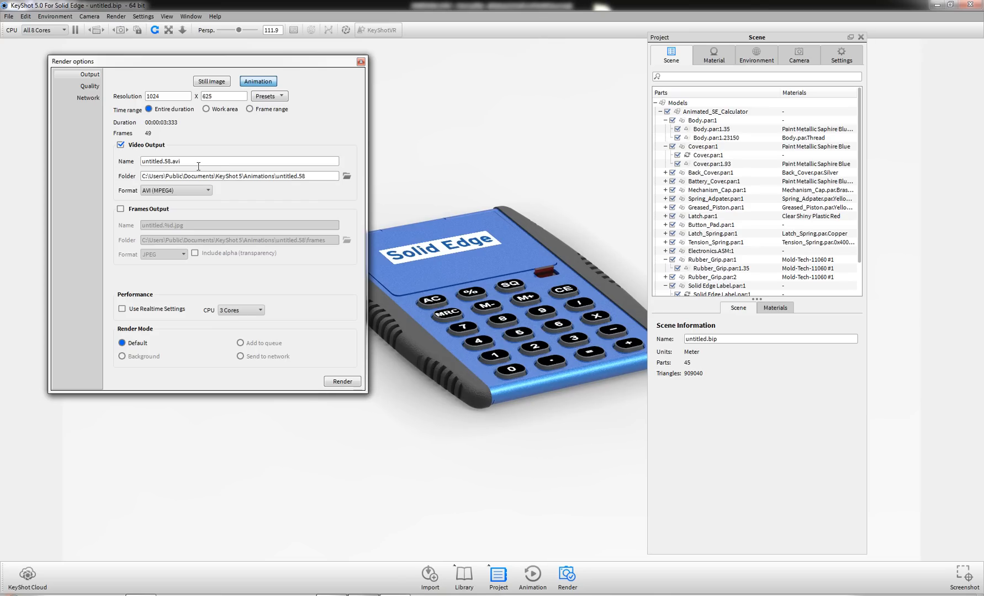
left_click(338, 381)
left_click(267, 247)
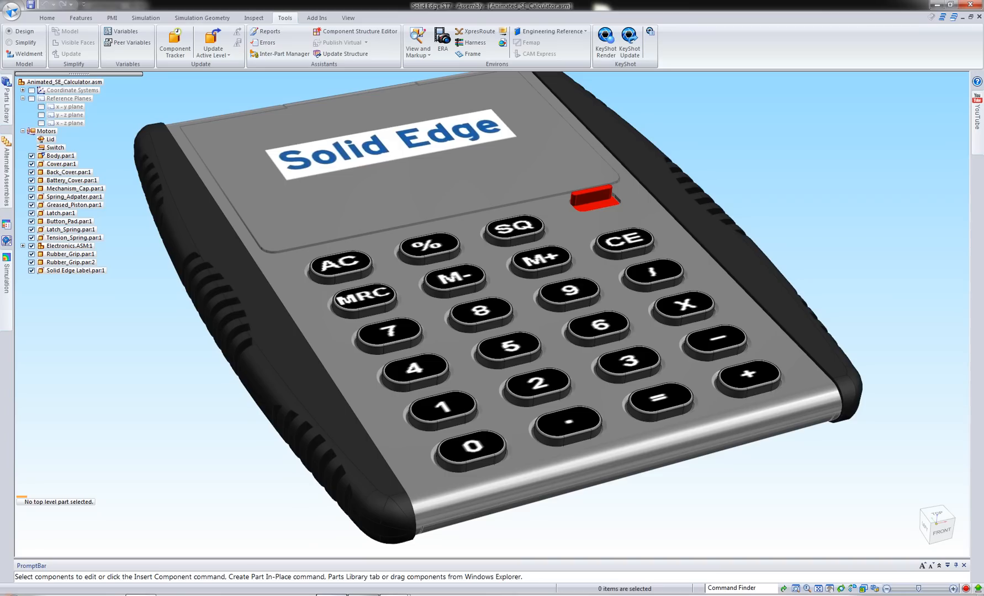
middle_click_drag(306, 431, 363, 489)
scroll(352, 455, "down", 3)
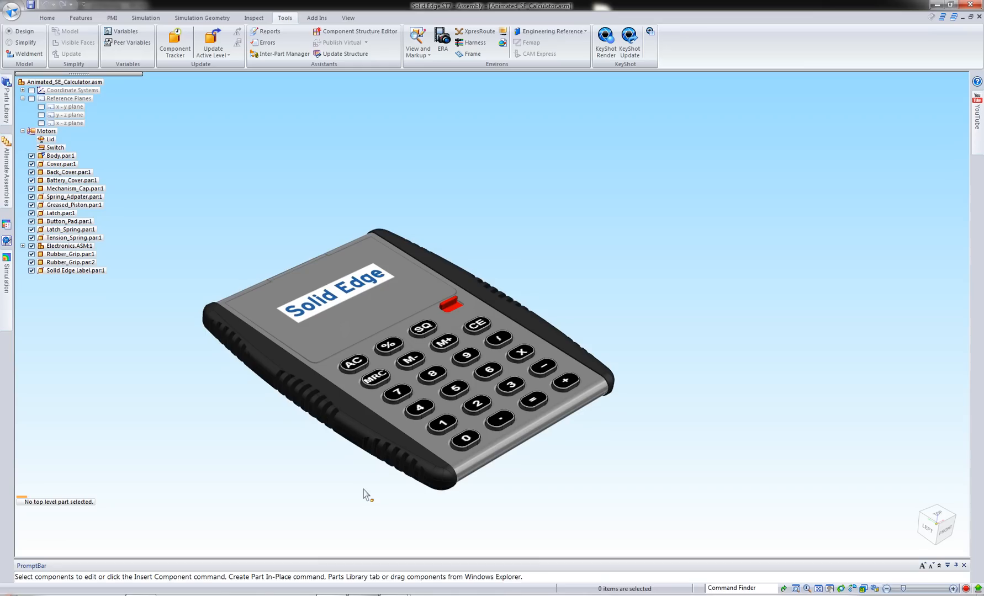
middle_click_drag(363, 489, 427, 449)
scroll(427, 449, "up", 2)
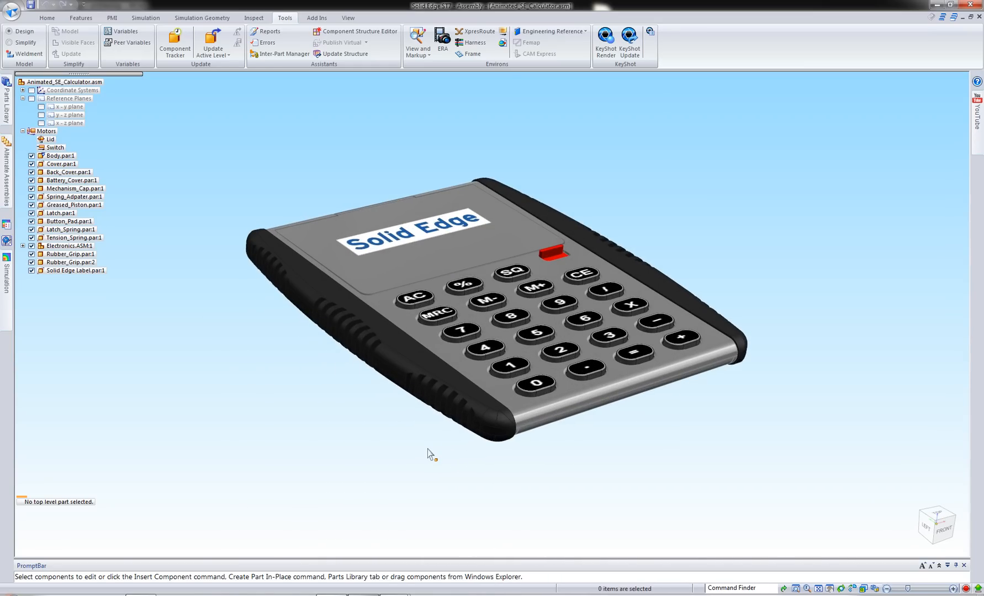
- Bring up the running animation render, save and stop it, and close the KeyShot render options
mouse_move(399, 595)
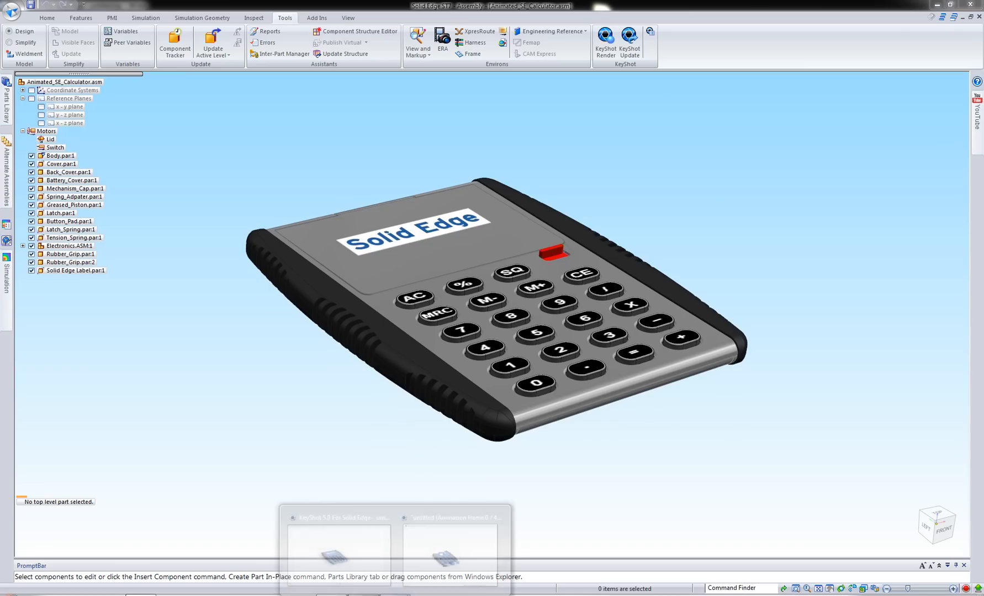
left_click(423, 580)
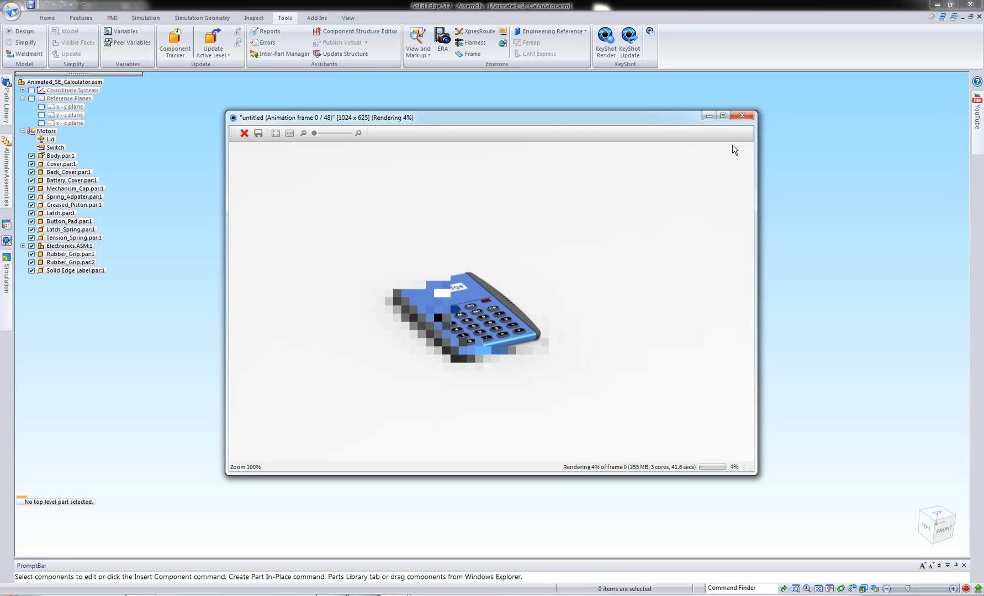
left_click(740, 116)
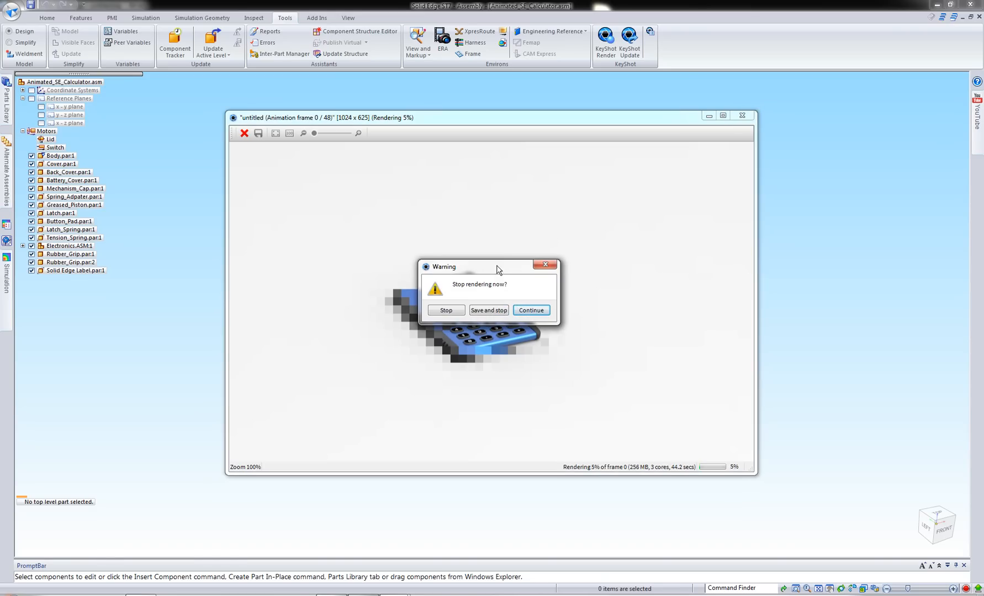
left_click(488, 310)
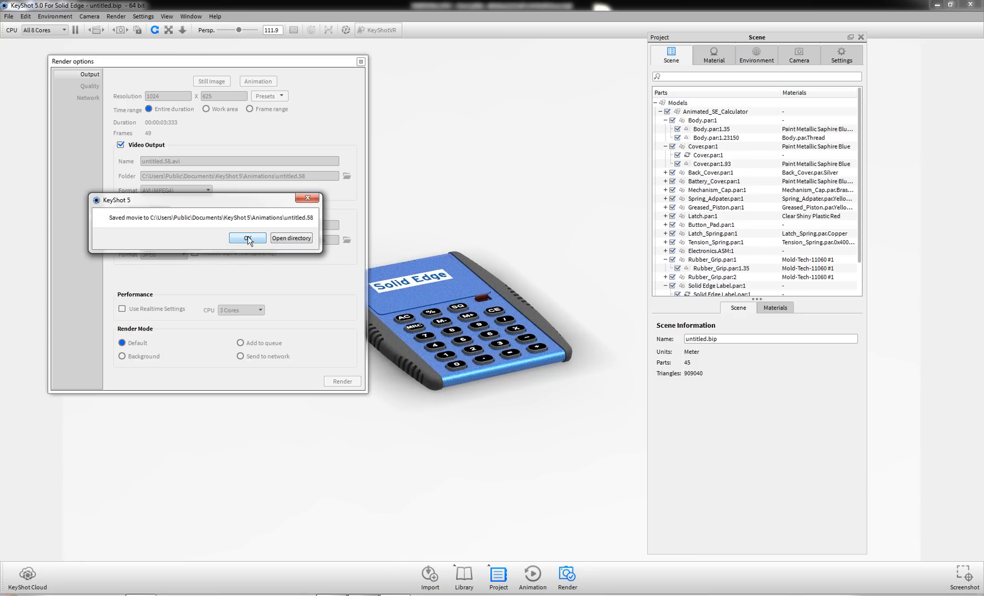
left_click(305, 197)
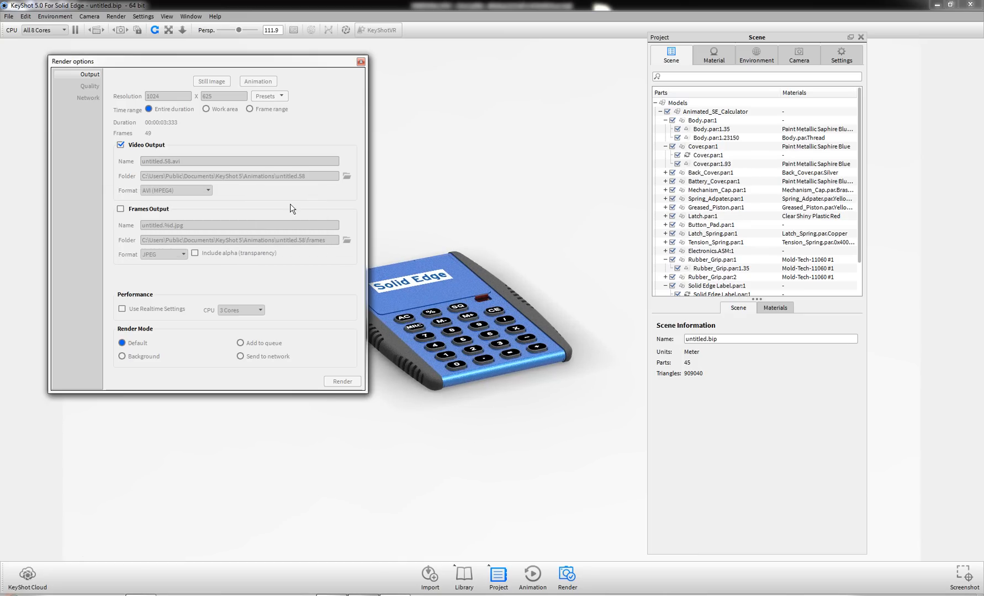
left_click(361, 61)
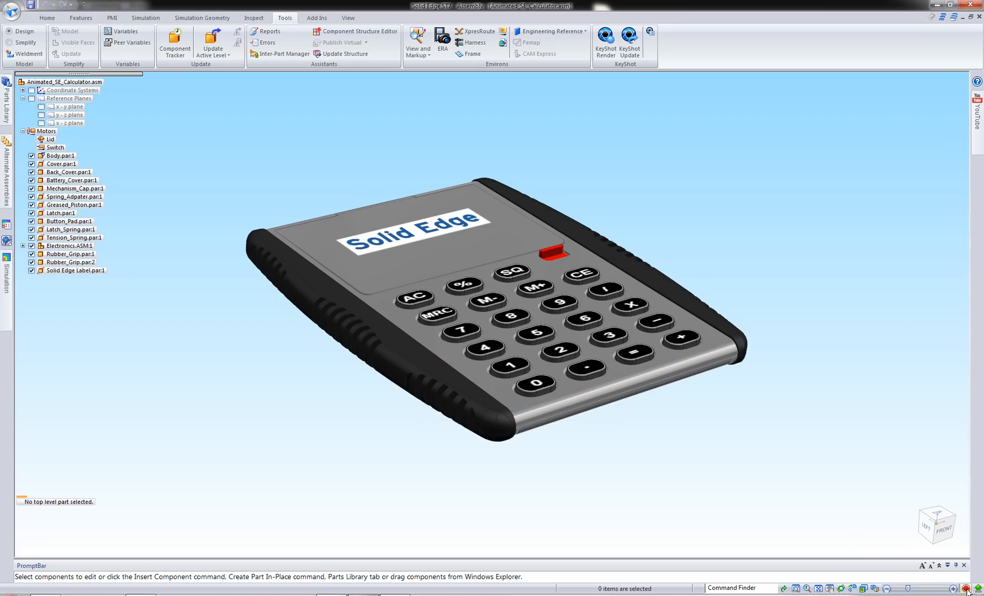
left_click(966, 589)
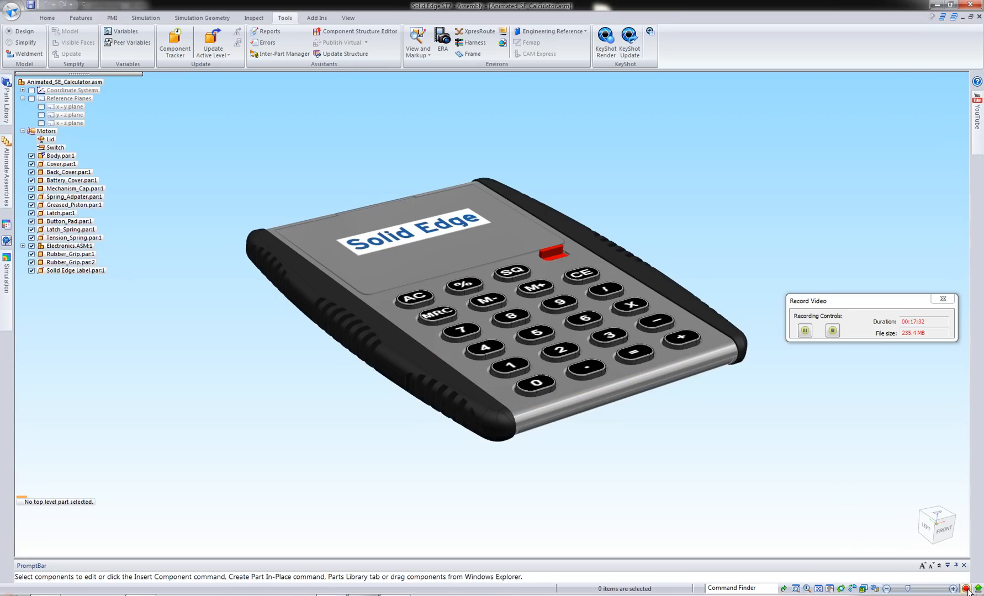
left_click(833, 330)
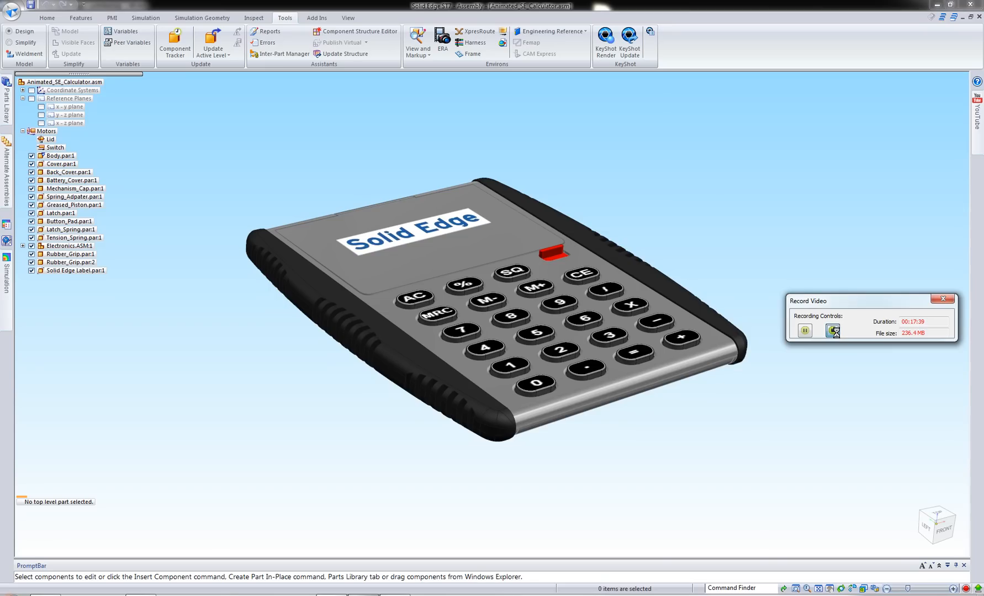